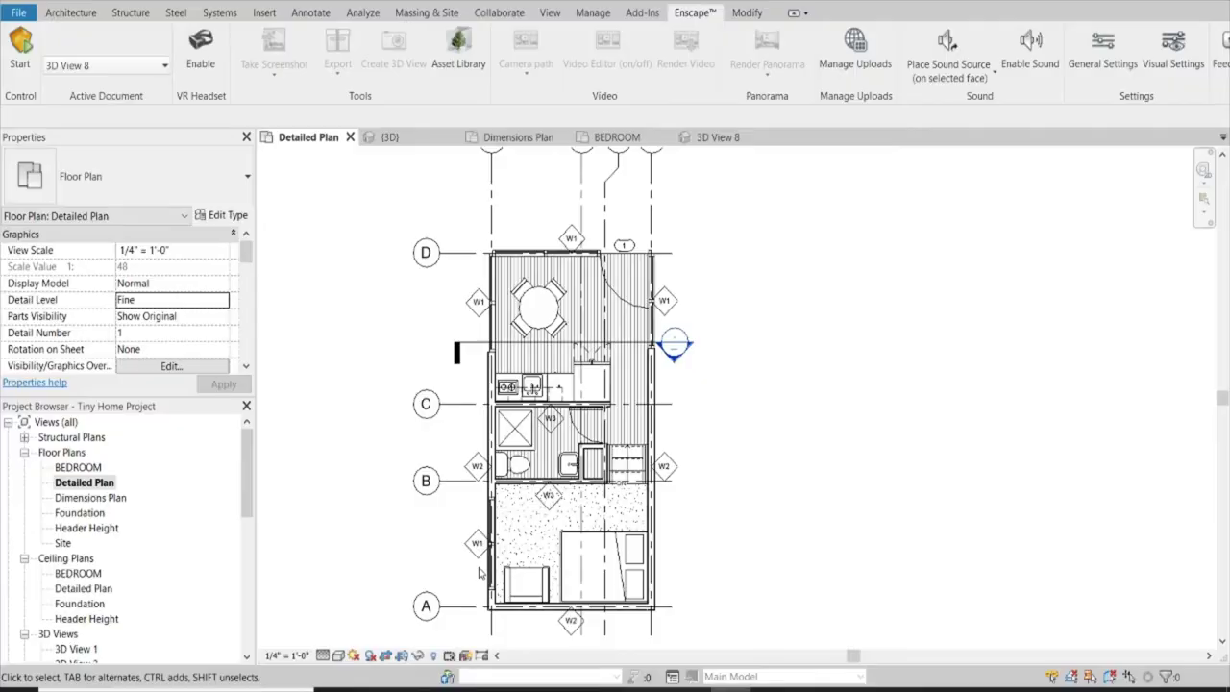
# Look over the tiny home in the 3D view, then return to the Detailed Plan.
pyautogui.scroll(-2, 506, 516)
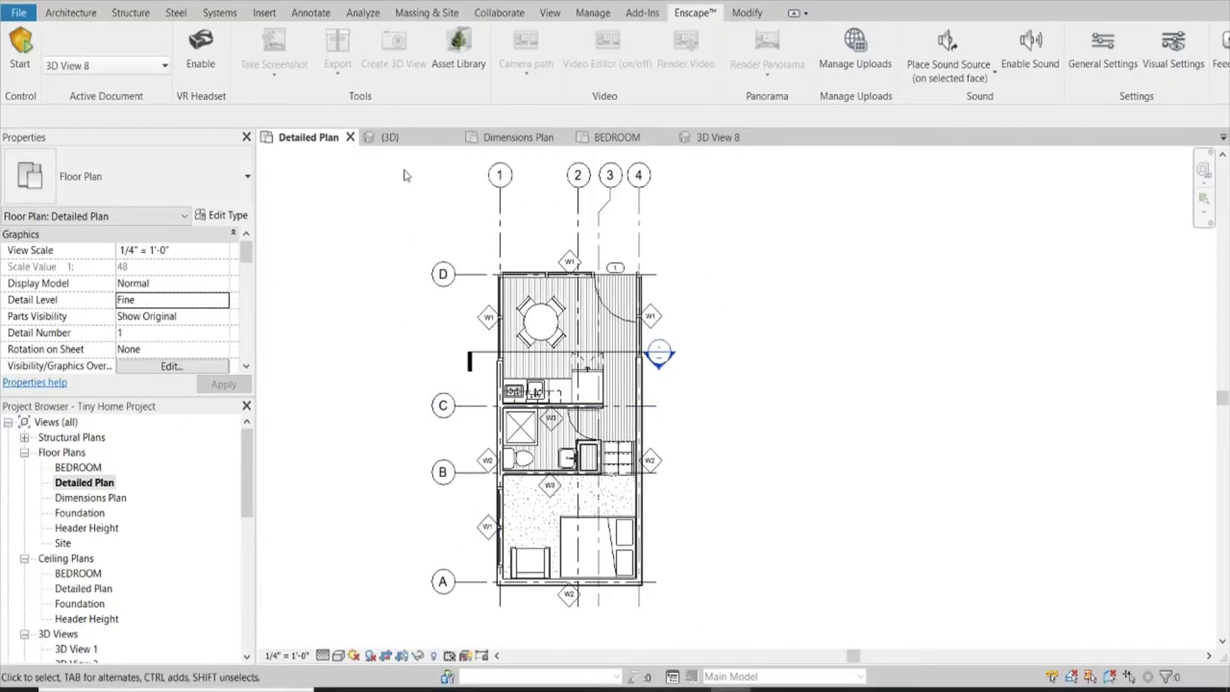
pyautogui.click(389, 136)
pyautogui.scroll(3, 586, 581)
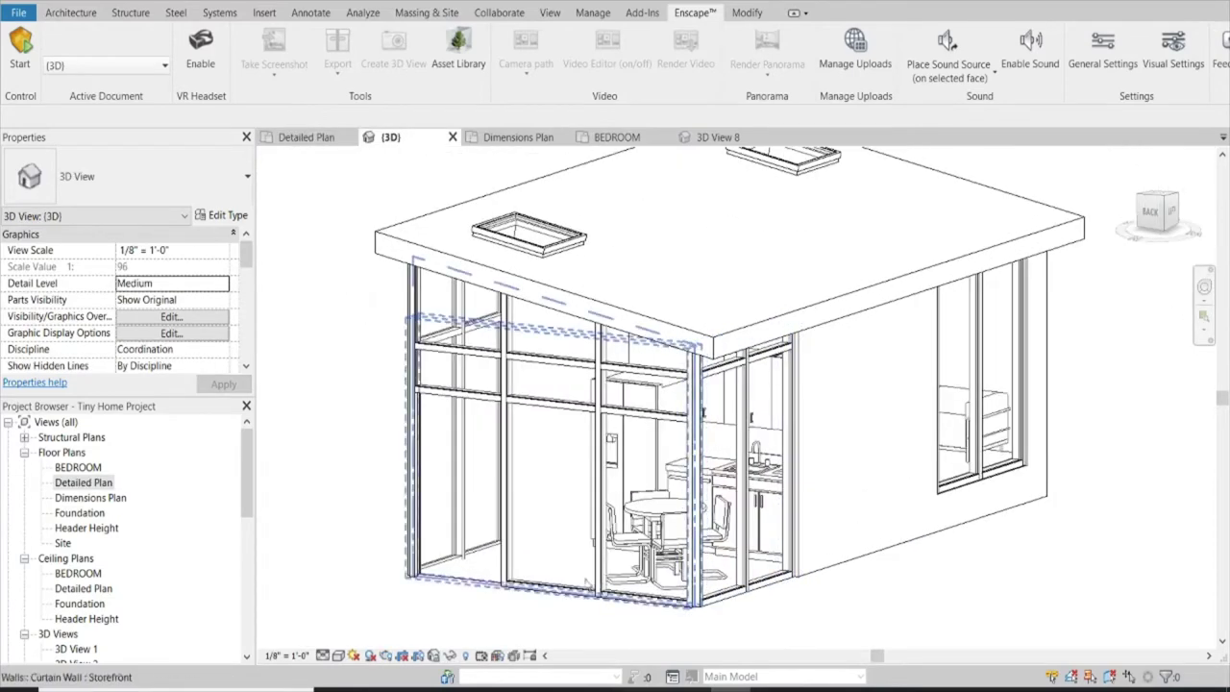
pyautogui.scroll(-3, 586, 581)
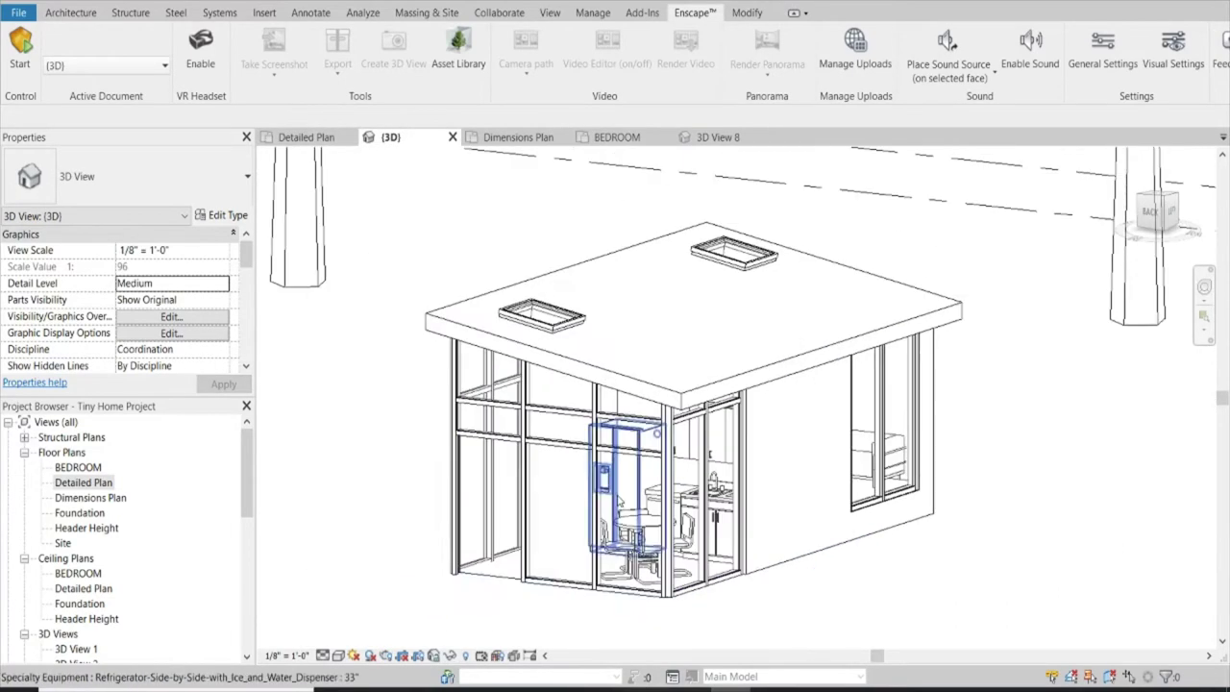
pyautogui.click(307, 137)
# Zoom and pan the Dimensions Plan to frame Living Area 139 SF, RR 36 SF and Bedroom 95 SF.
pyautogui.click(516, 137)
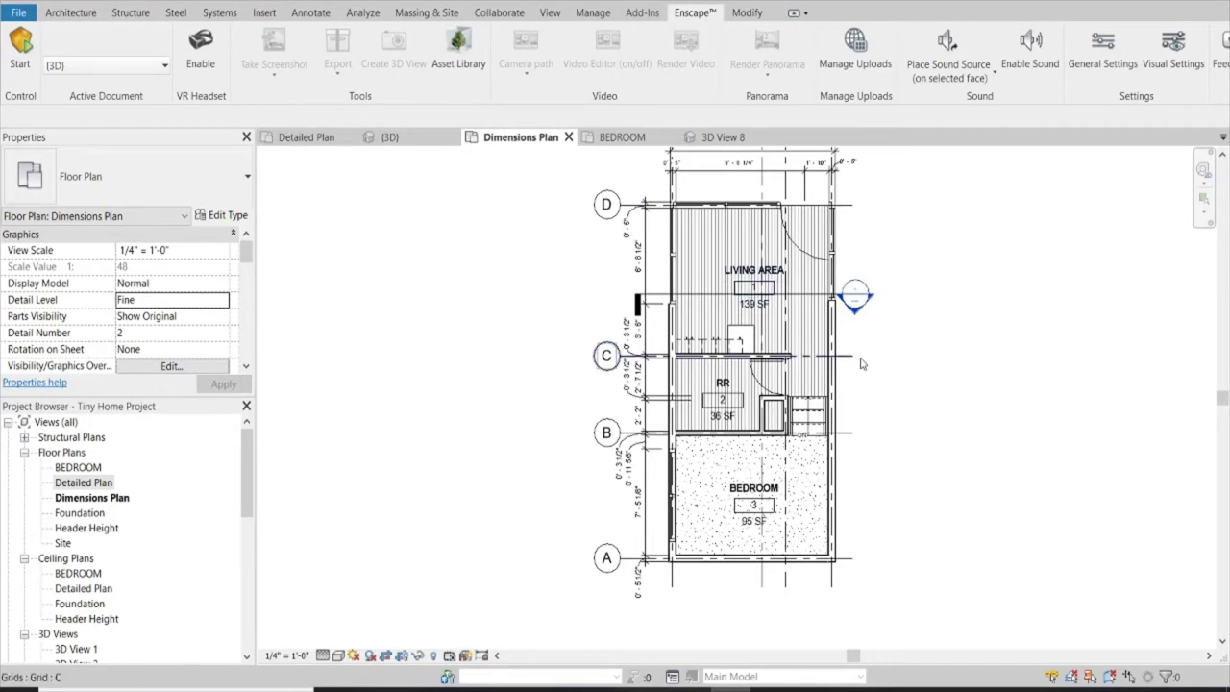
pyautogui.scroll(2, 862, 363)
pyautogui.moveTo(647, 545); pyautogui.dragTo(718, 435, button='middle')
pyautogui.scroll(3, 718, 436)
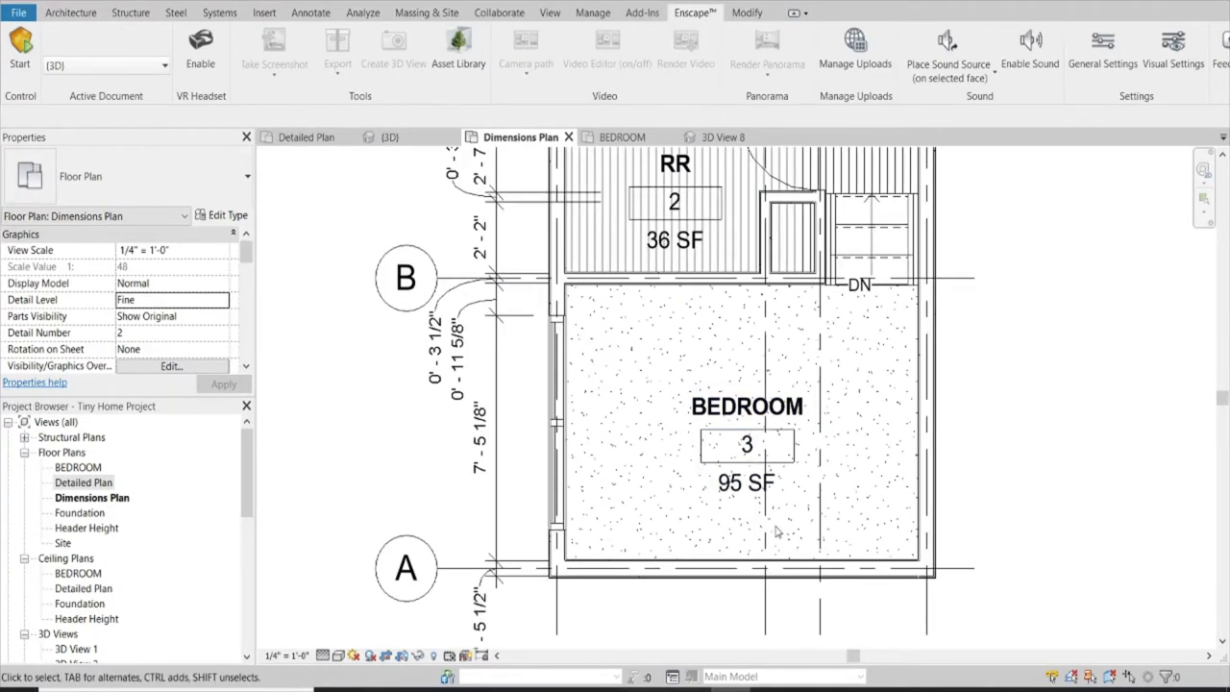
pyautogui.scroll(1, 616, 523)
pyautogui.moveTo(616, 523)
pyautogui.mouseDown(button='middle')
pyautogui.moveTo(609, 472)
pyautogui.moveTo(568, 544)
pyautogui.mouseUp(button='middle')
pyautogui.scroll(-2, 557, 423)
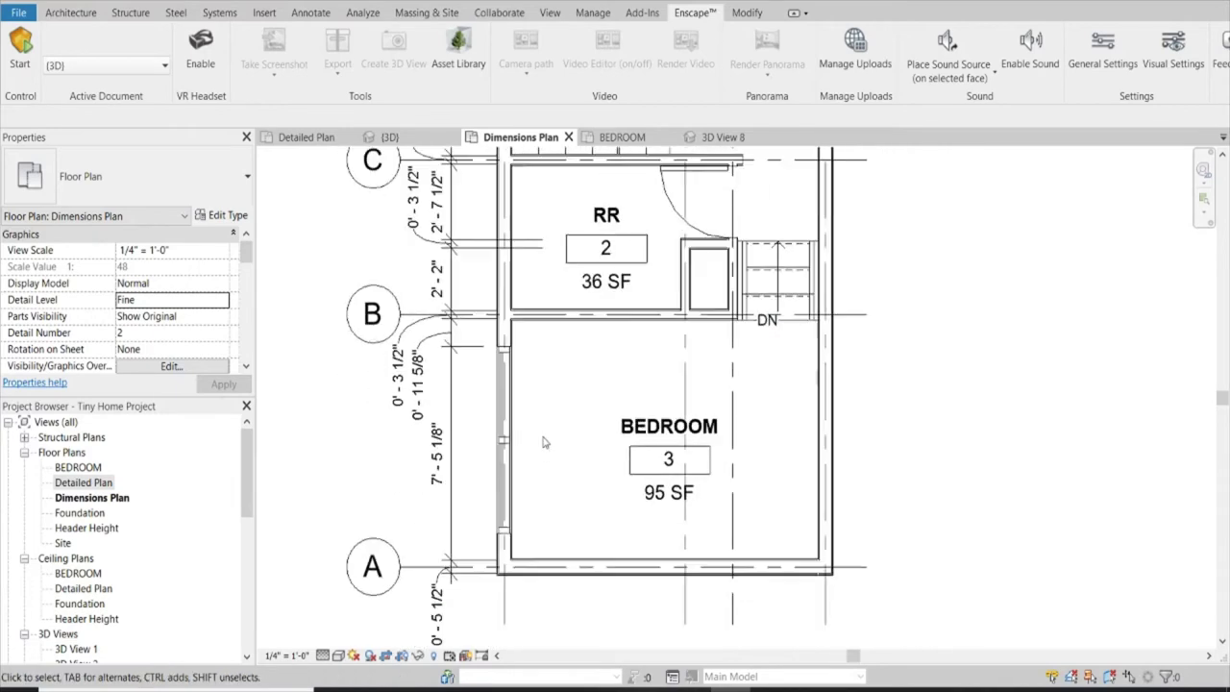
pyautogui.scroll(1, 857, 411)
pyautogui.moveTo(856, 411); pyautogui.dragTo(842, 459, button='middle')
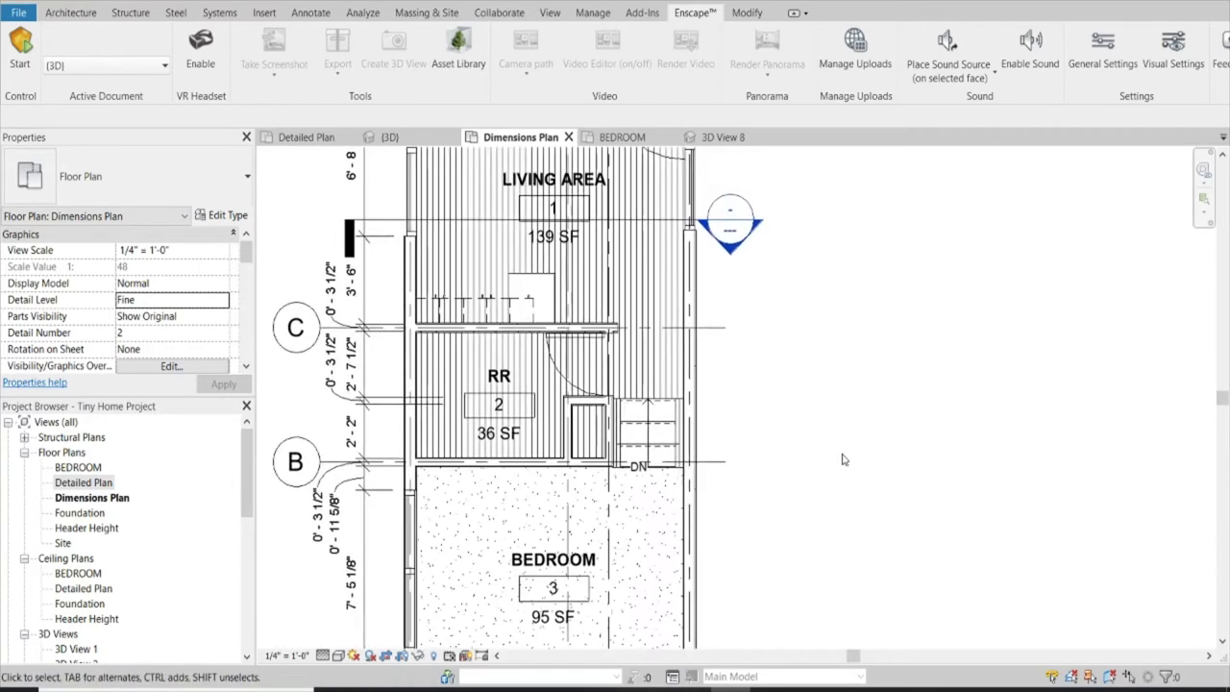
pyautogui.scroll(-2, 784, 503)
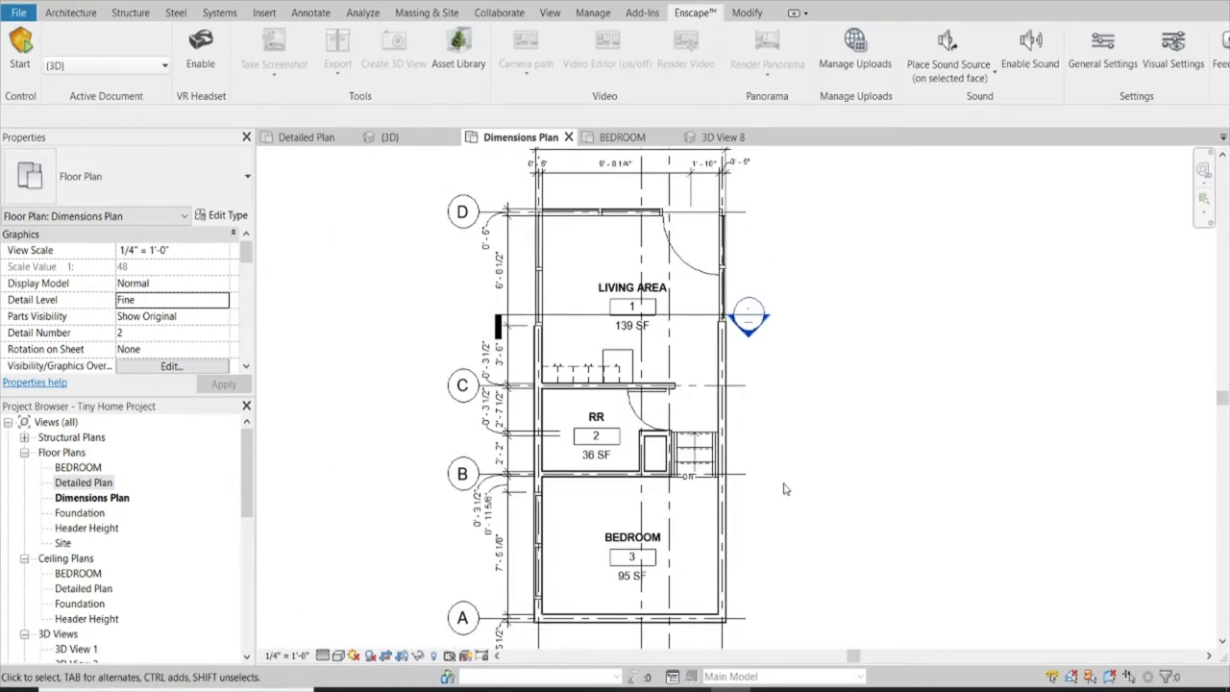
# Place a camera into the bedroom and enlarge its crop region to include the floor and skylight.
pyautogui.scroll(2, 797, 359)
pyautogui.click(797, 360)
pyautogui.moveTo(737, 490); pyautogui.dragTo(737, 580)
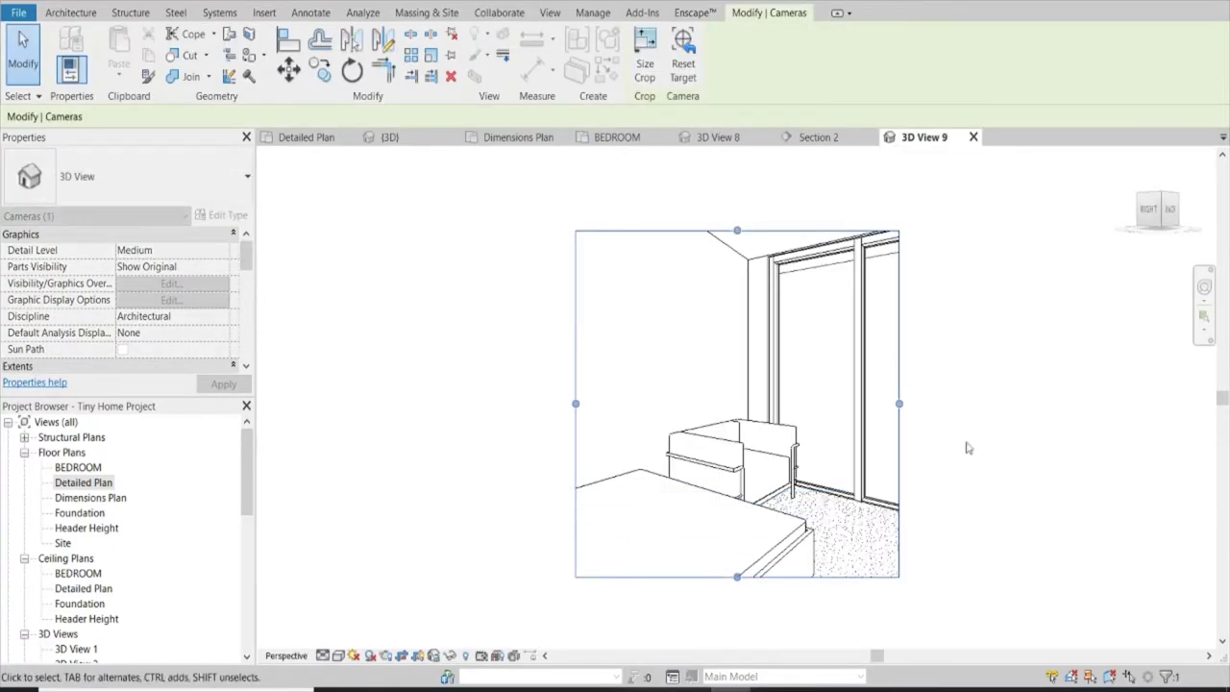
pyautogui.moveTo(904, 404); pyautogui.dragTo(1216, 404)
pyautogui.scroll(-2, 874, 448)
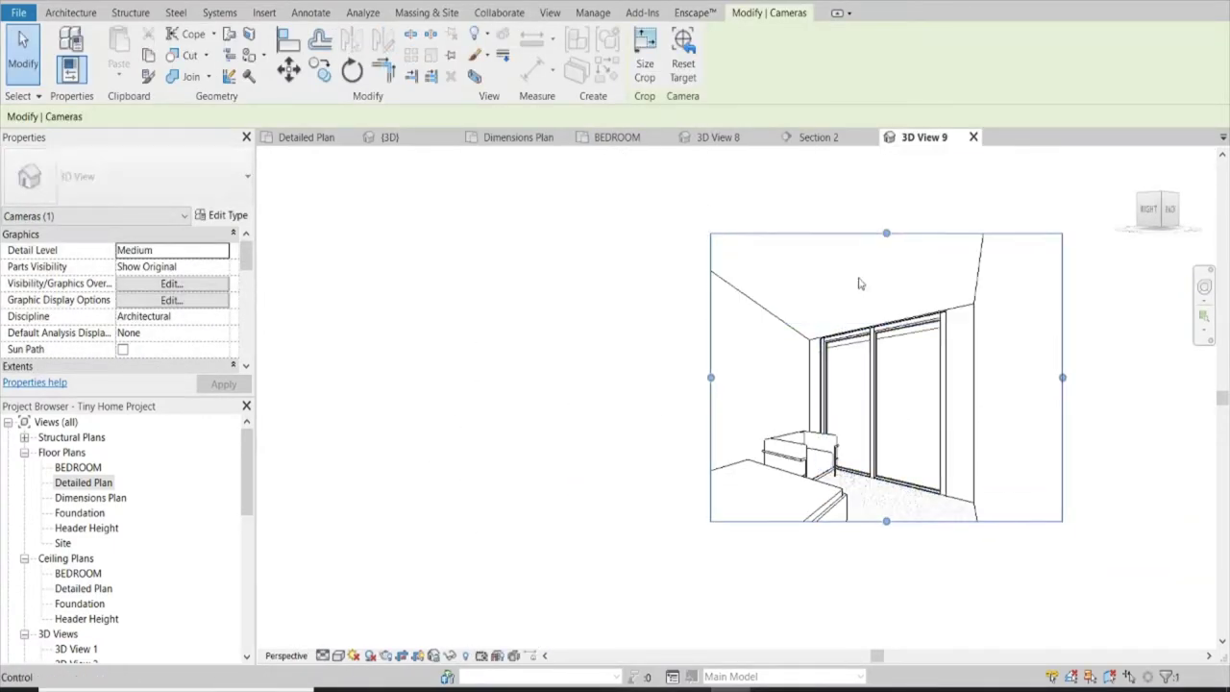
pyautogui.moveTo(708, 378); pyautogui.dragTo(503, 377)
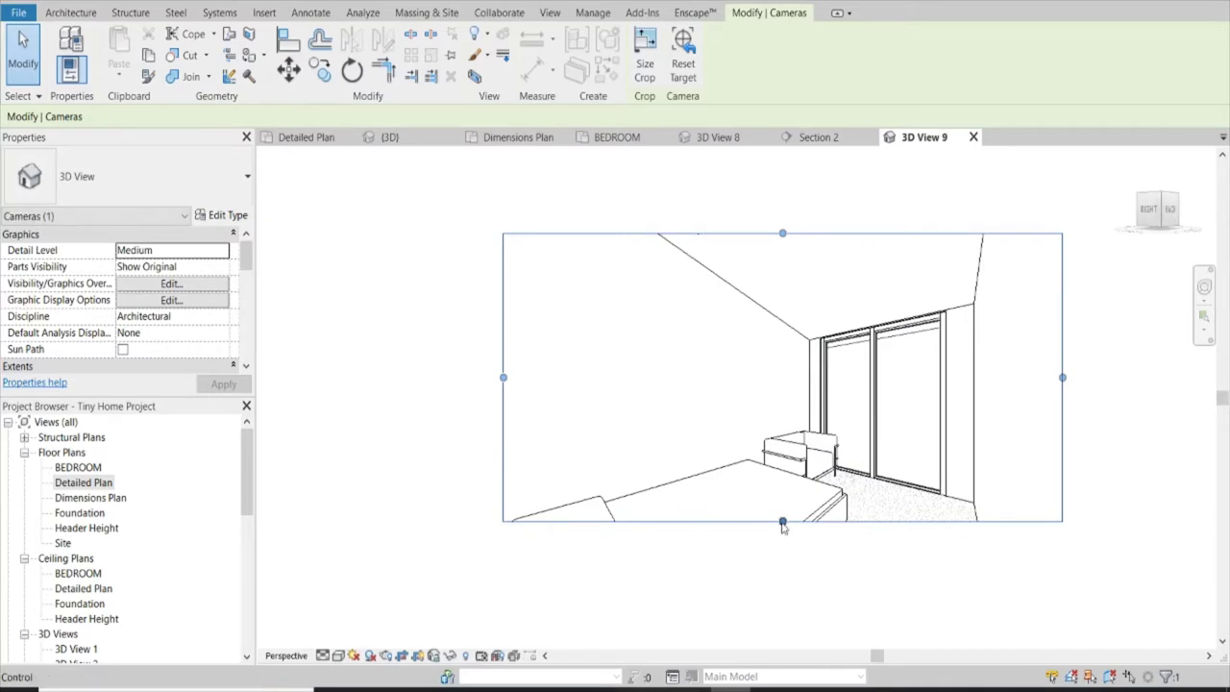
pyautogui.moveTo(782, 526); pyautogui.dragTo(782, 635)
pyautogui.scroll(-2, 793, 402)
pyautogui.moveTo(786, 236); pyautogui.dragTo(786, 167)
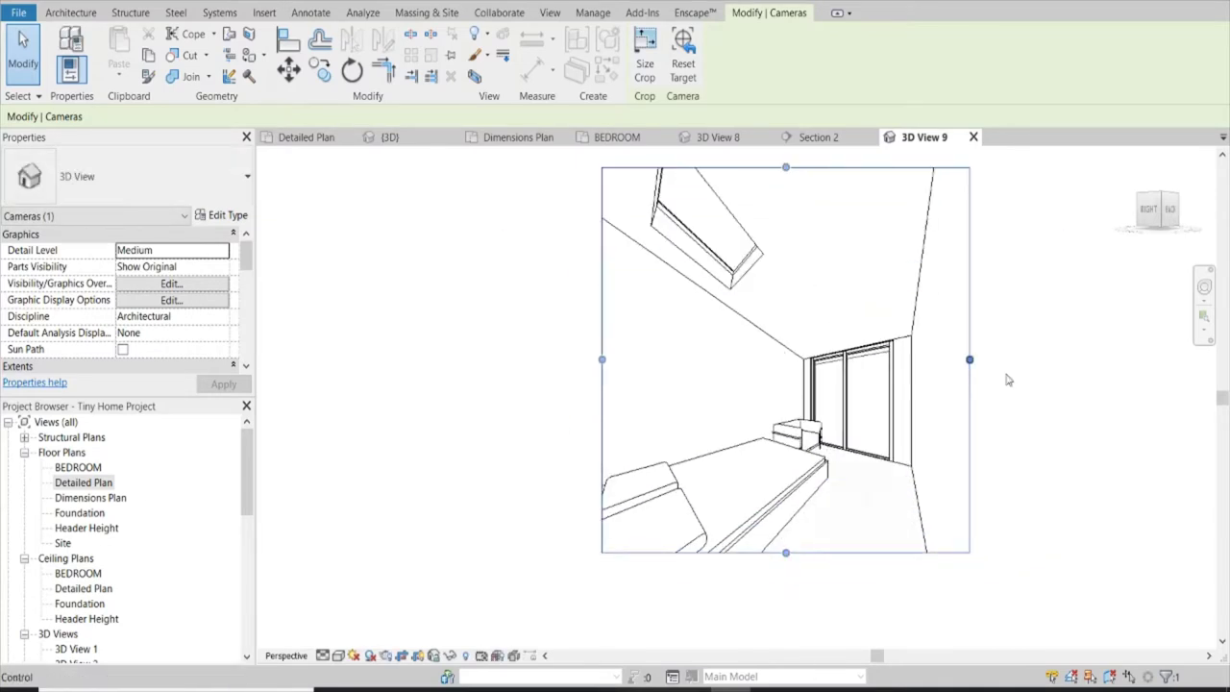
pyautogui.scroll(2, 862, 494)
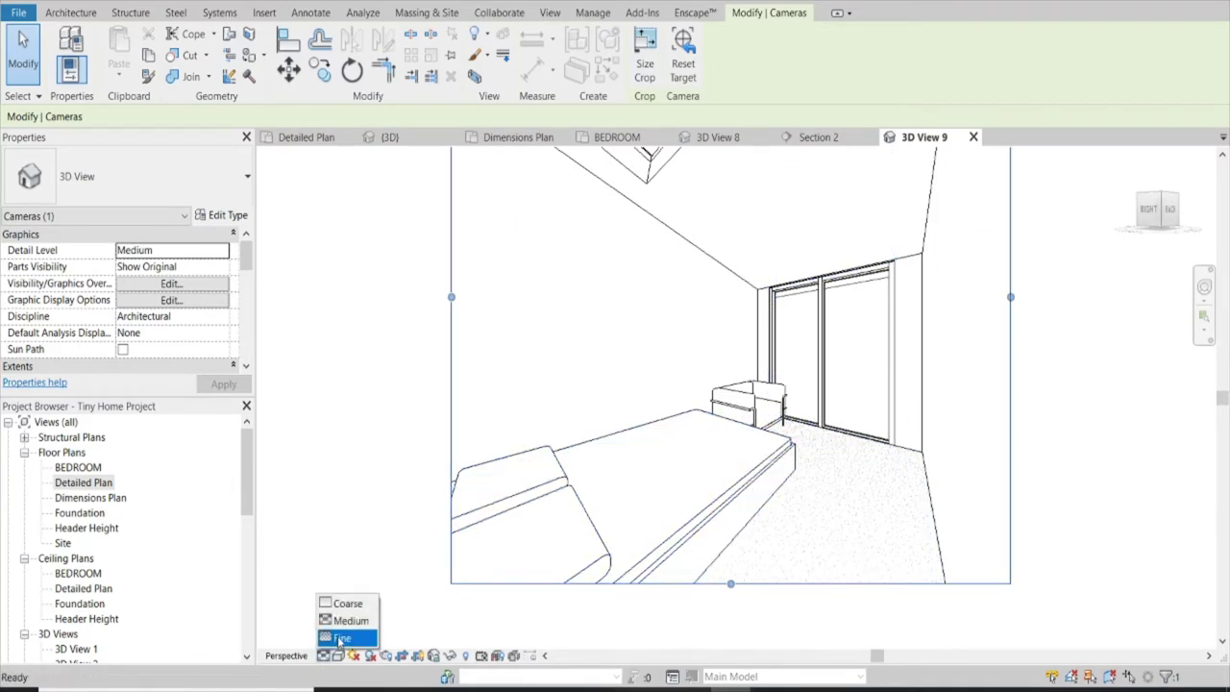
# Set the 3D View 9 camera view to Fine detail level and Realistic visual style.
pyautogui.click(340, 639)
pyautogui.click(338, 656)
pyautogui.click(356, 621)
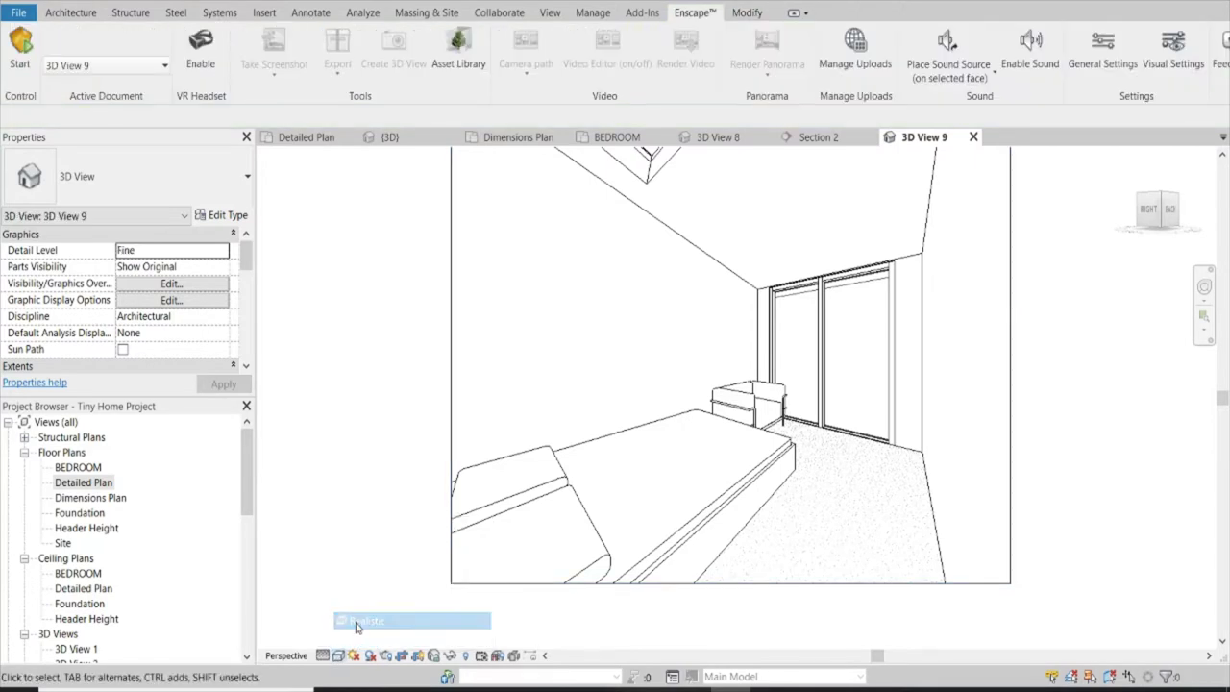
pyautogui.scroll(-2, 773, 534)
pyautogui.scroll(3, 776, 312)
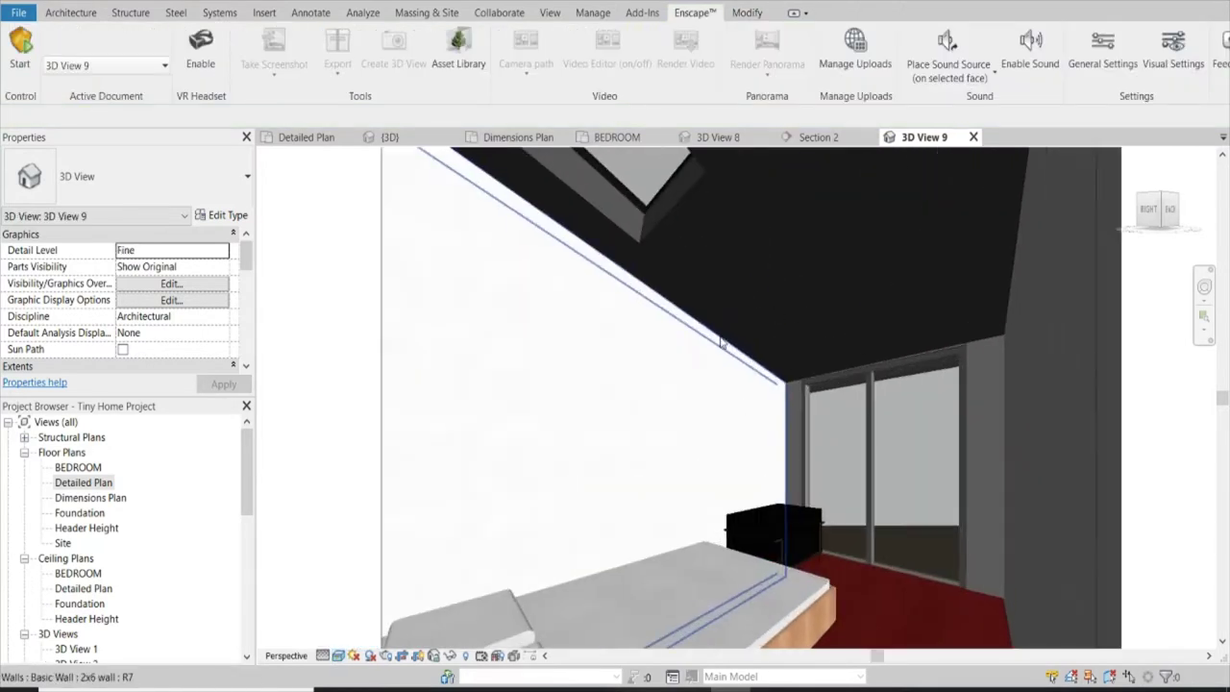
# Start the Enscape live render, look up toward the skylight, and shift the time toward midday.
pyautogui.click(21, 48)
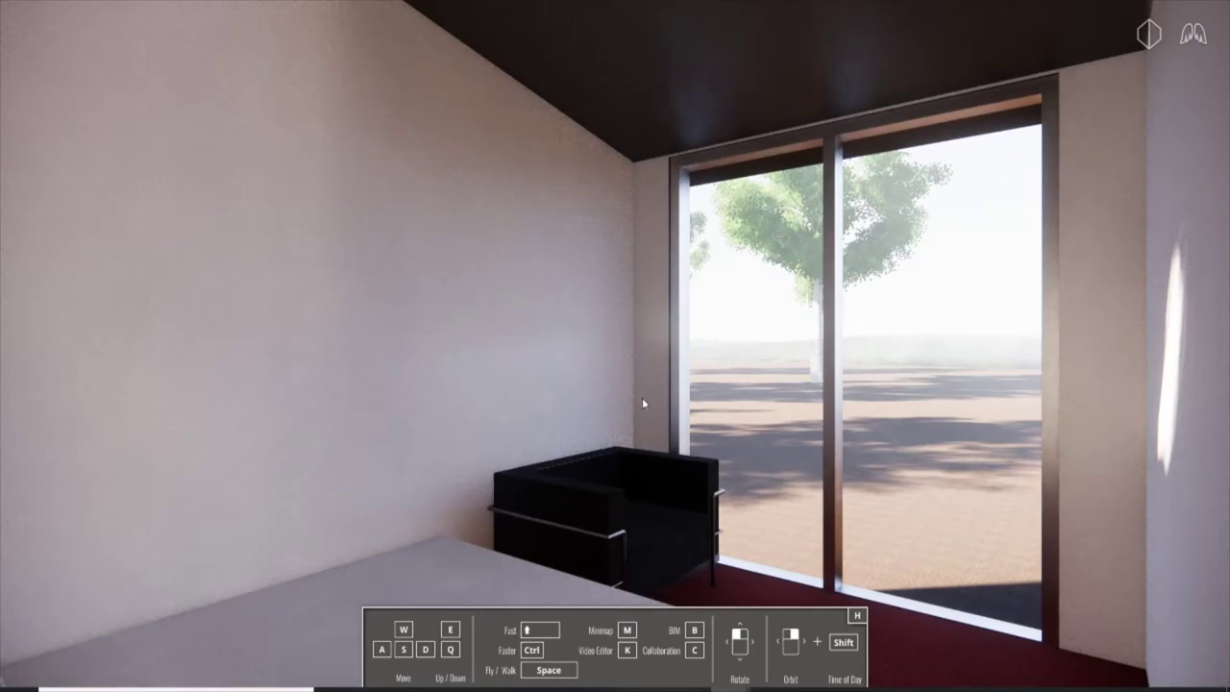
pyautogui.moveTo(642, 397)
pyautogui.mouseDown()
pyautogui.moveTo(788, 397)
pyautogui.moveTo(634, 250)
pyautogui.mouseUp()
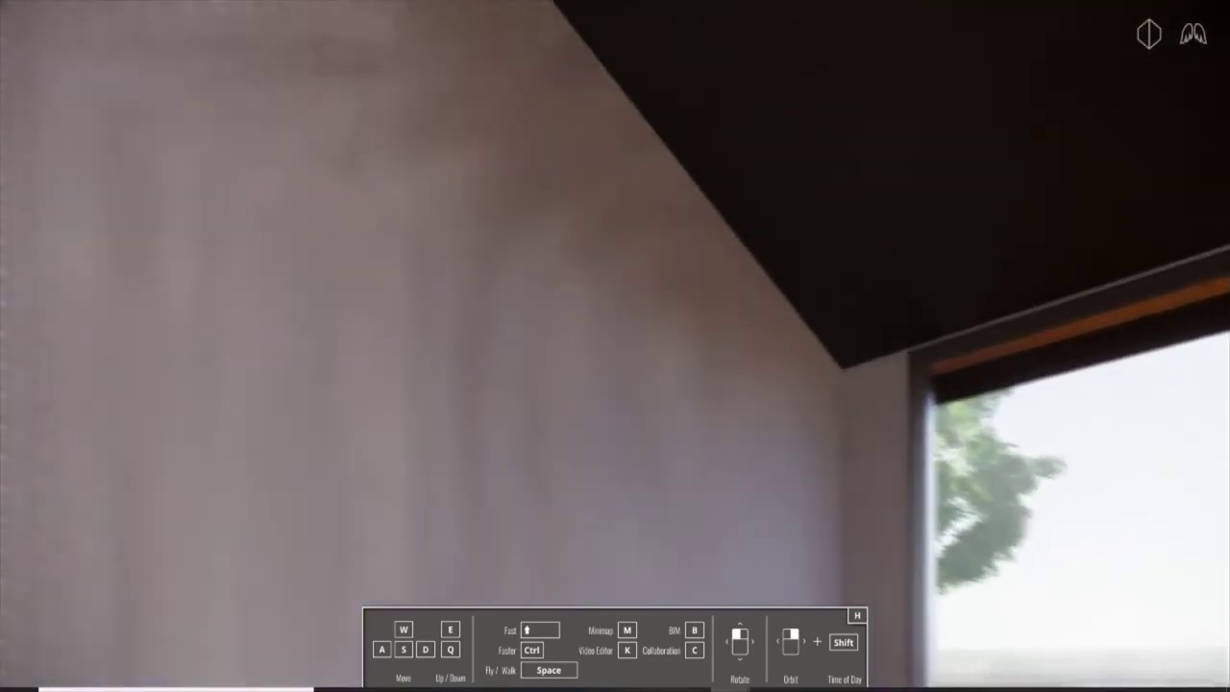
pyautogui.moveTo(758, 285); pyautogui.dragTo(1180, 688)
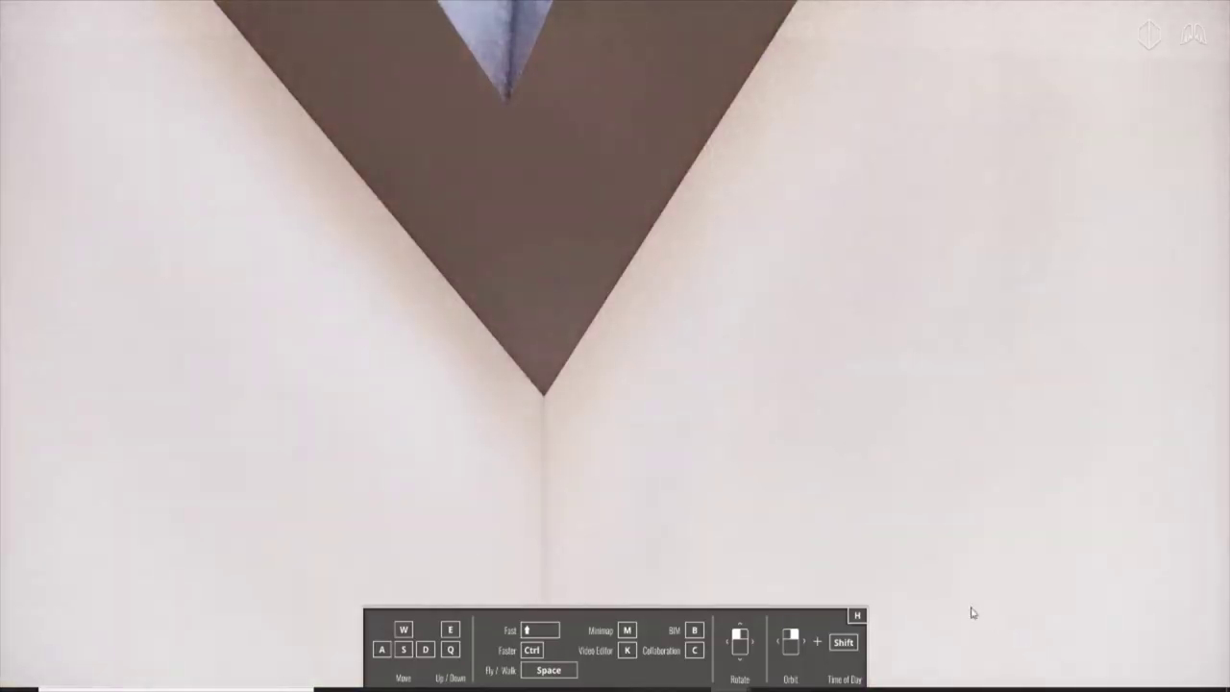
pyautogui.moveTo(972, 612); pyautogui.dragTo(853, 493)
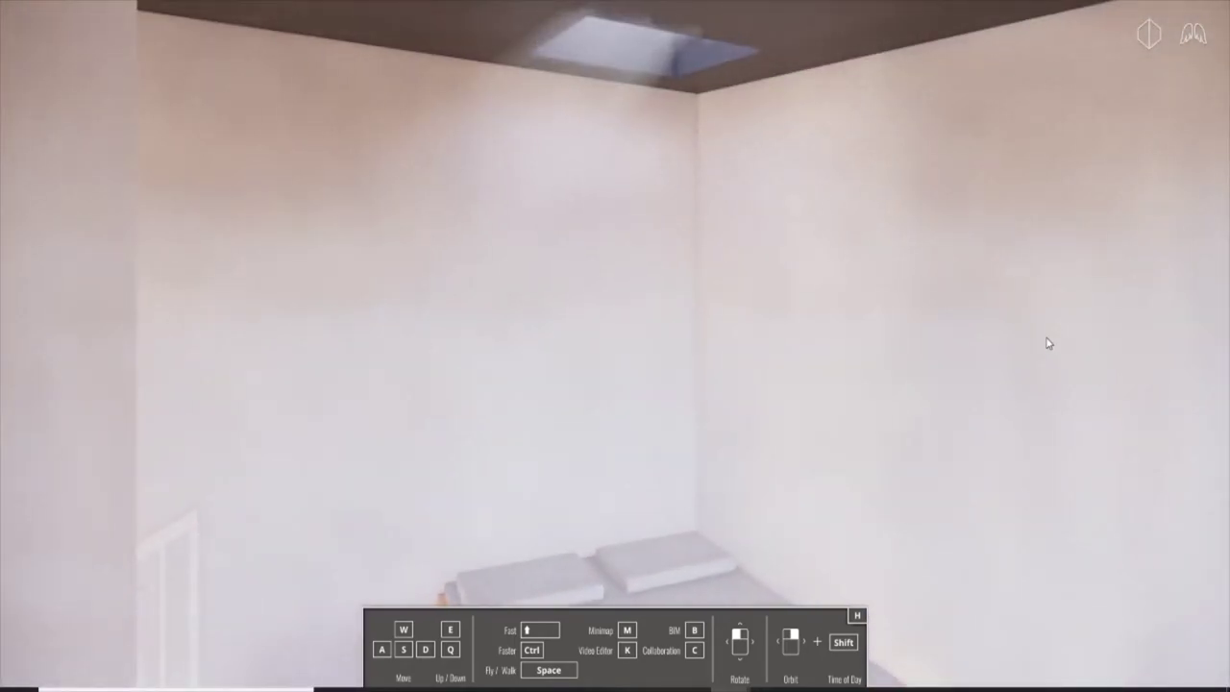
pyautogui.press('i')
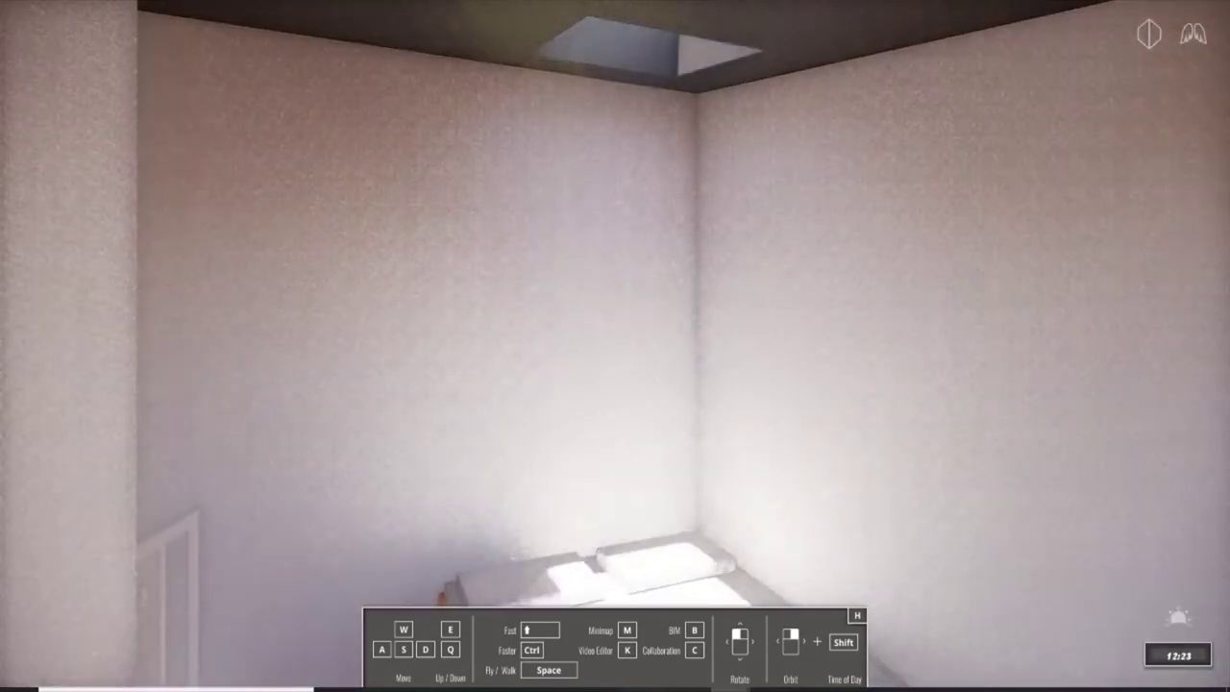
pyautogui.press('u')
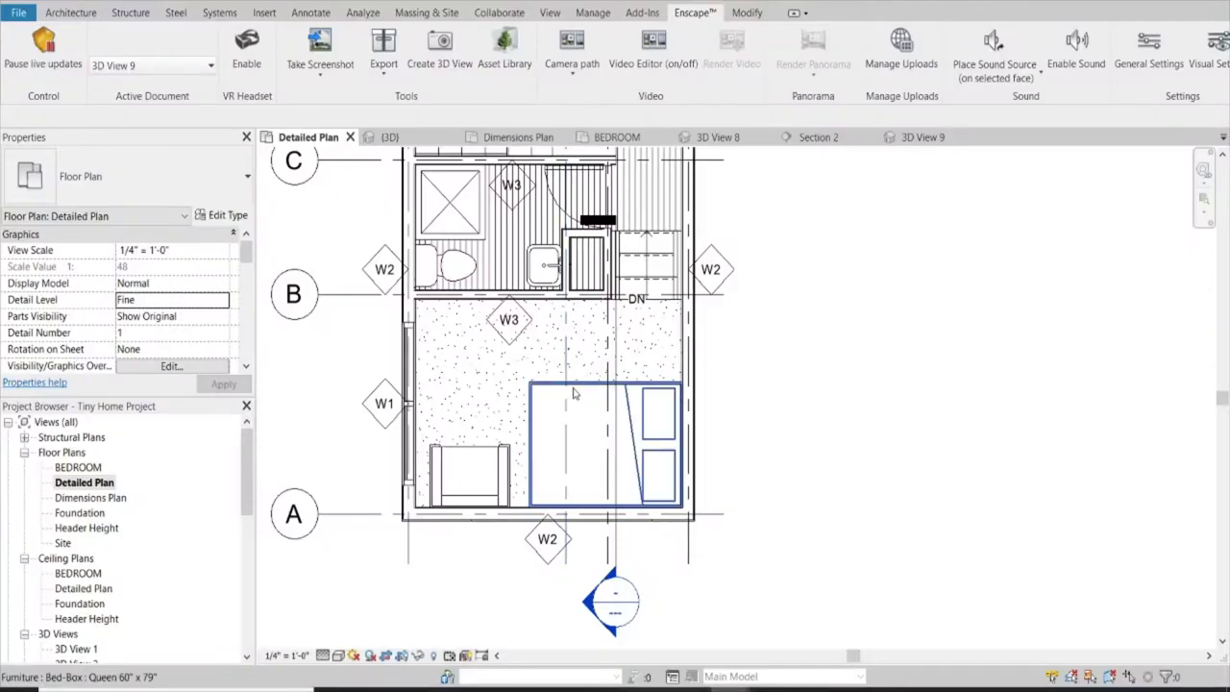
# Delete the box bed and drag Enscape's Bed 05 from the Asset Library into the bedroom.
pyautogui.click(575, 394)
pyautogui.press('Delete')
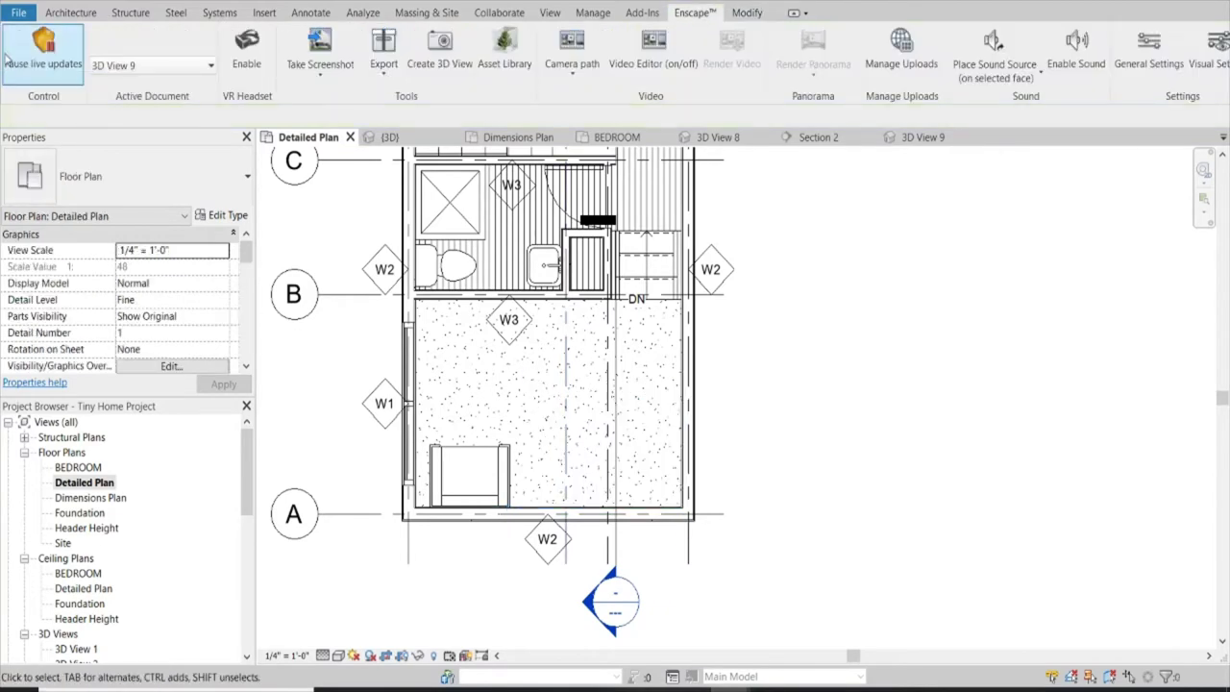
pyautogui.click(506, 50)
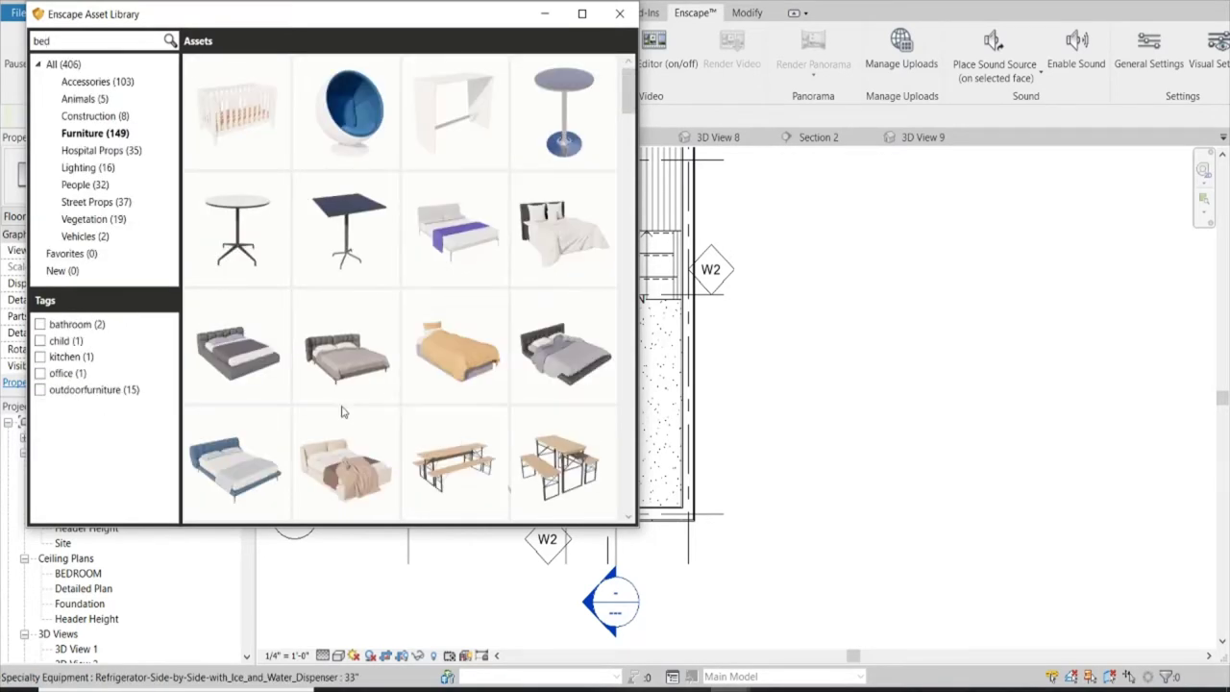
pyautogui.moveTo(457, 348)
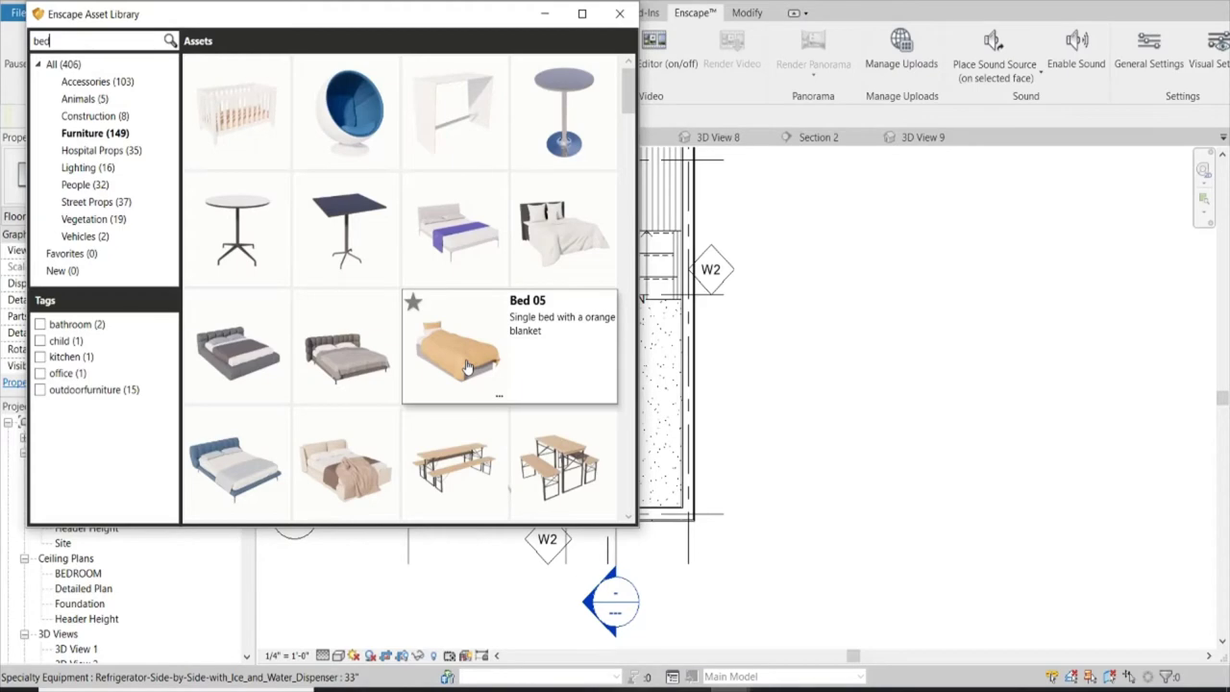
pyautogui.scroll(-1, 466, 367)
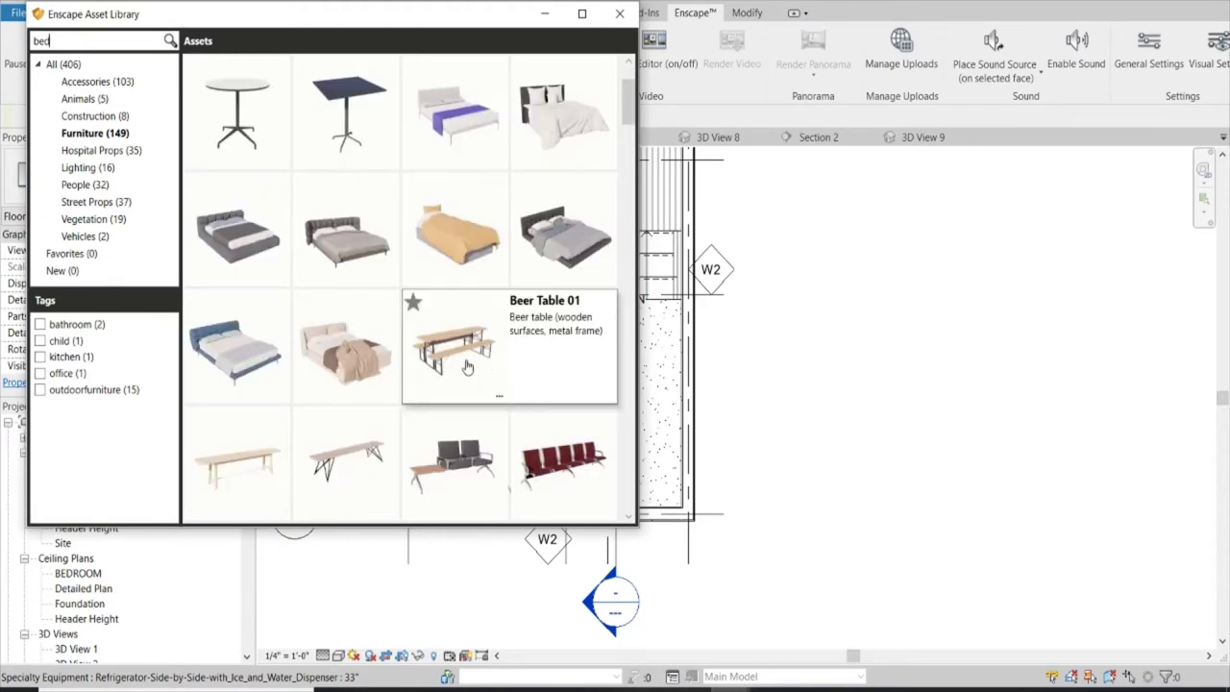
pyautogui.moveTo(458, 252)
pyautogui.mouseDown()
pyautogui.moveTo(461, 238)
pyautogui.moveTo(615, 408)
pyautogui.mouseUp()
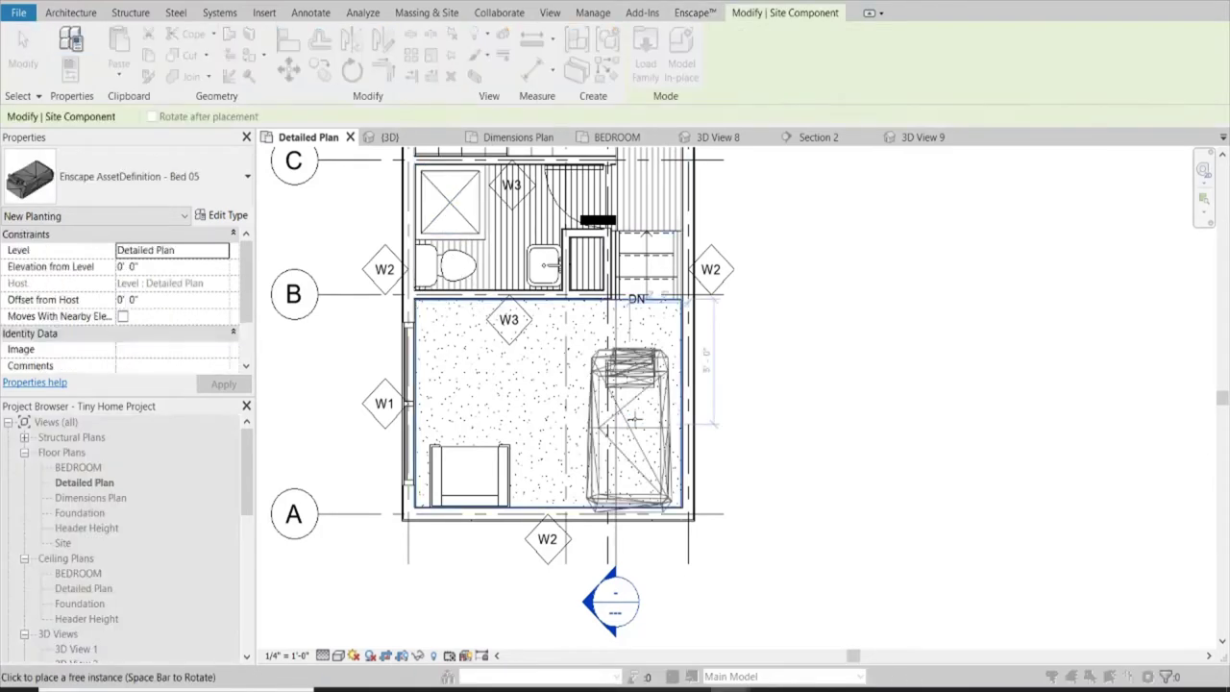
# Rotate Bed 05 horizontally and place the bubble chair in the bedroom's lower-left corner.
pyautogui.press('space')
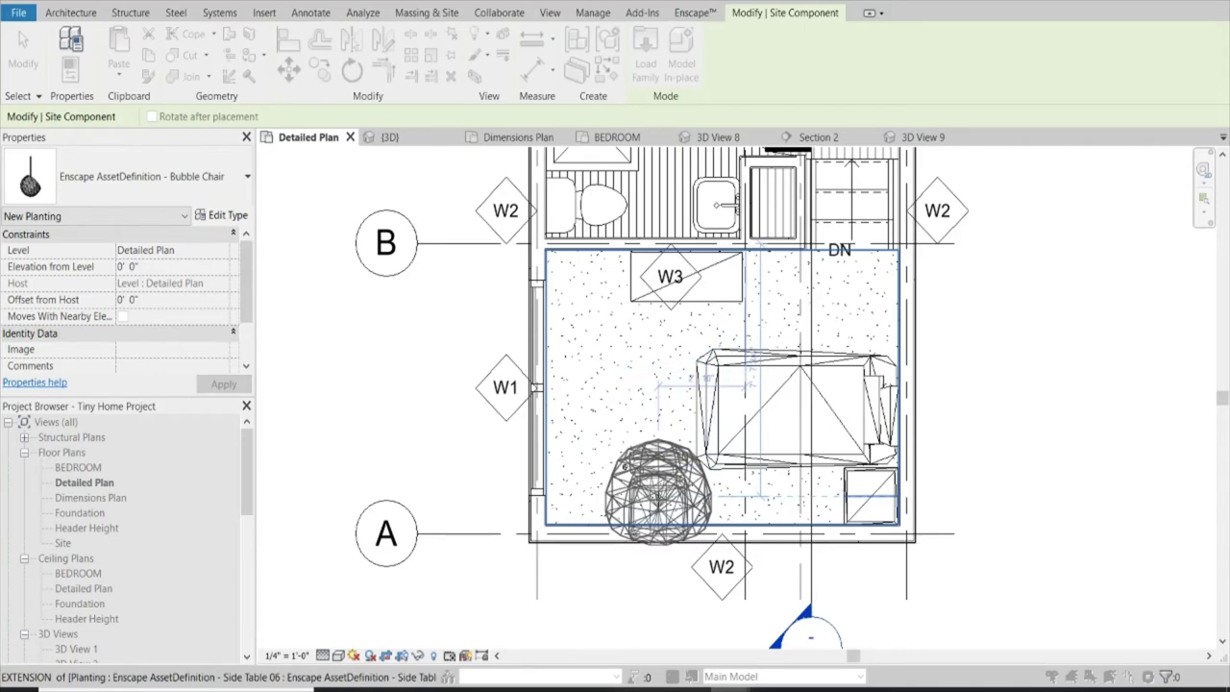
pyautogui.press('Escape')
pyautogui.click(673, 500)
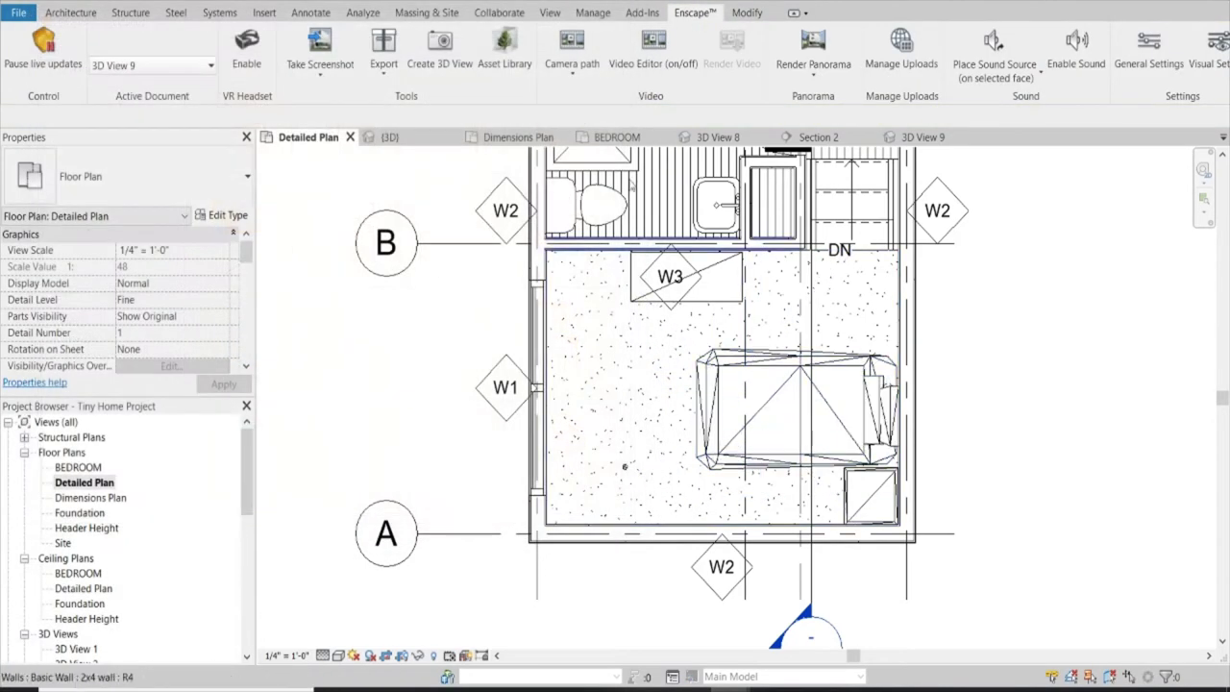
pyautogui.click(623, 465)
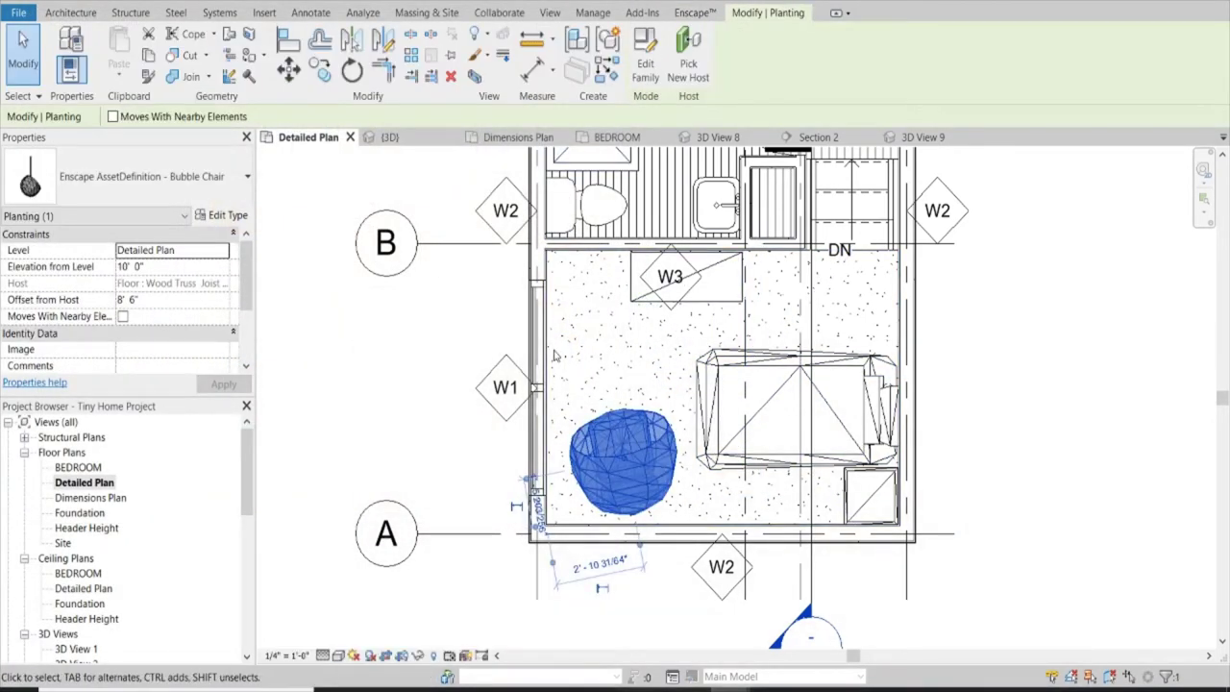
# Rotate the bubble chair with RO and nudge it slightly left toward the wall.
pyautogui.press('r')
pyautogui.press('o')
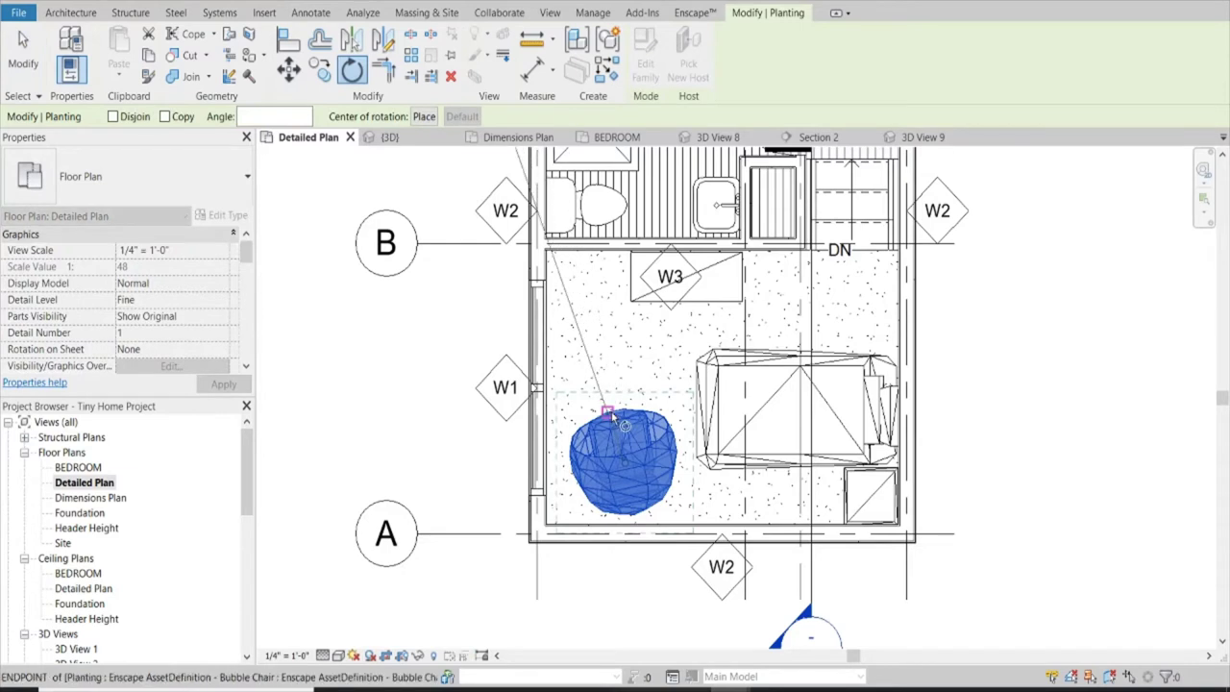
pyautogui.click(646, 399)
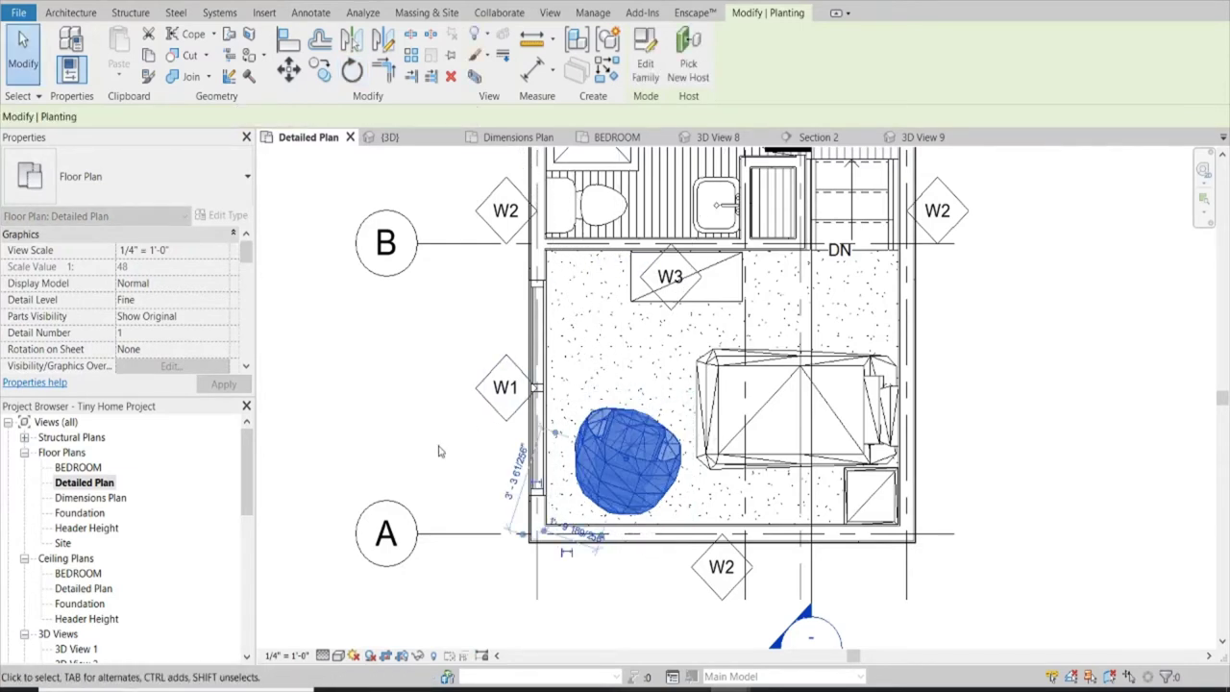
pyautogui.moveTo(670, 498); pyautogui.dragTo(636, 485)
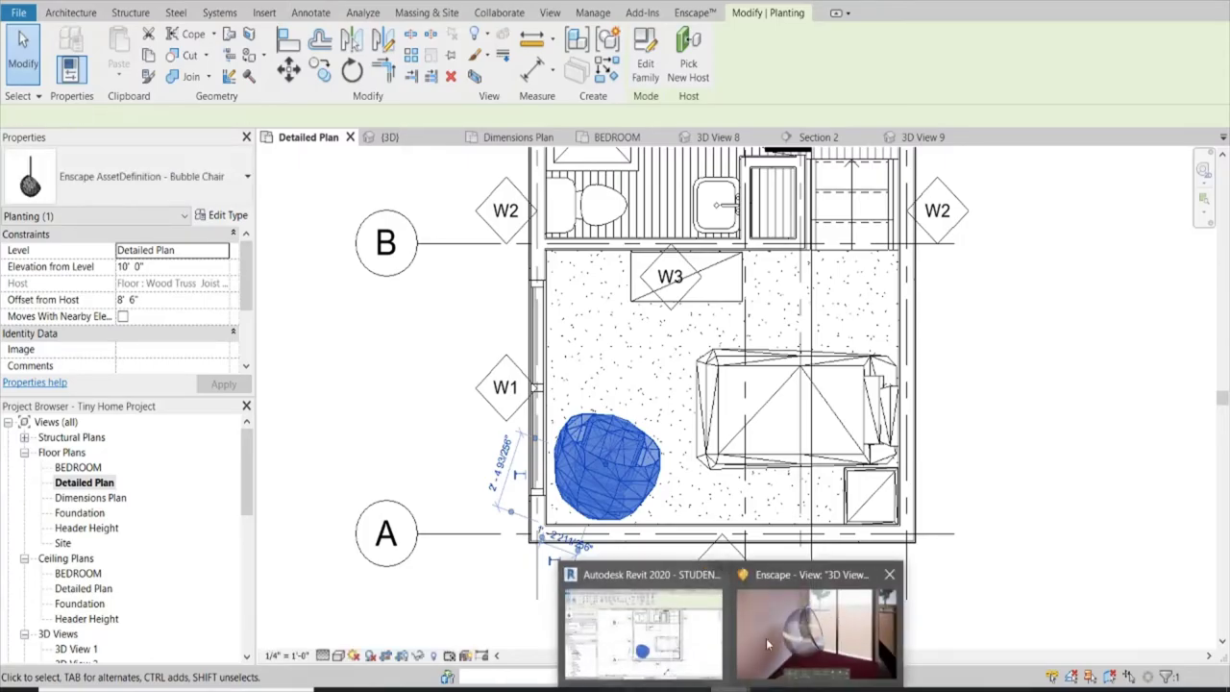
# In Enscape, step back and turn around to view the bubble chair, bed and window.
pyautogui.click(728, 636)
pyautogui.moveTo(643, 313); pyautogui.dragTo(730, 211)
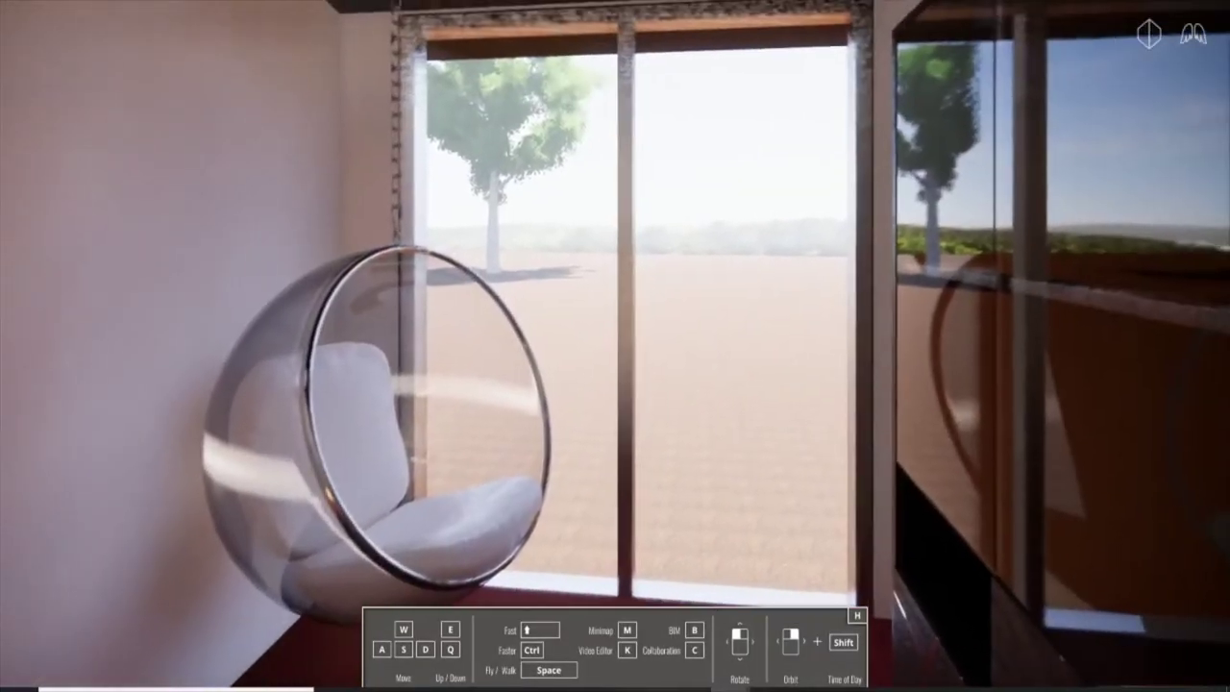
pyautogui.press('s')
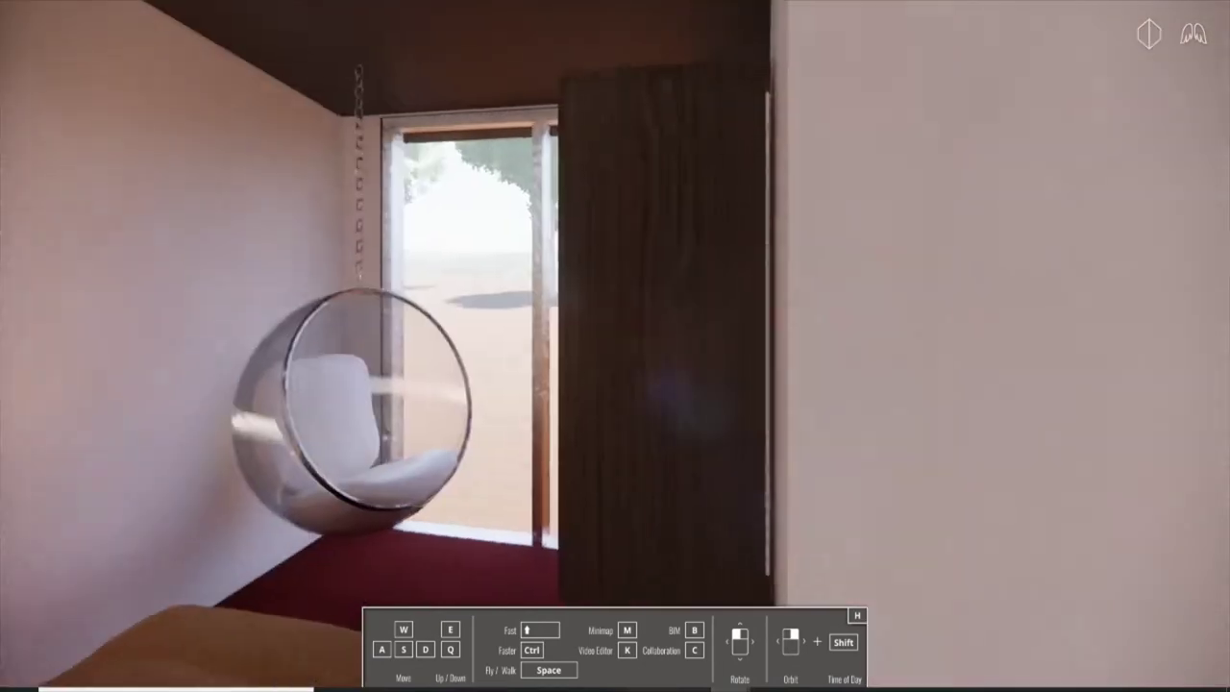
pyautogui.moveTo(615, 346); pyautogui.dragTo(404, 346)
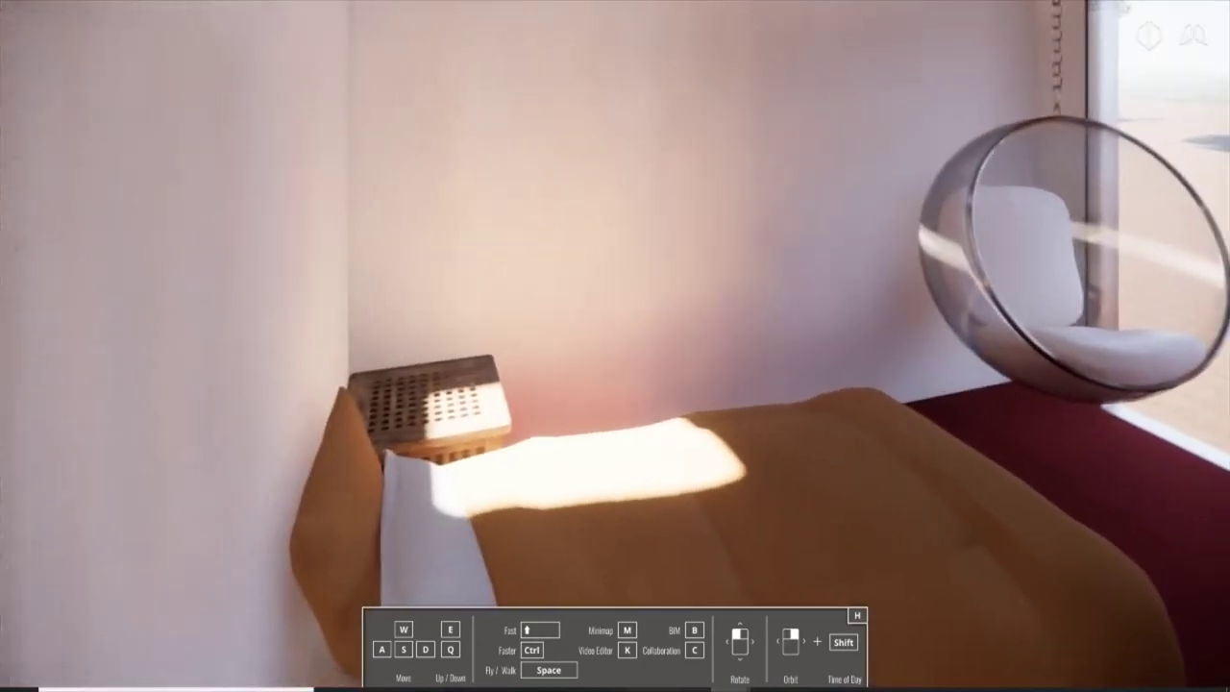
pyautogui.moveTo(615, 346); pyautogui.dragTo(827, 346)
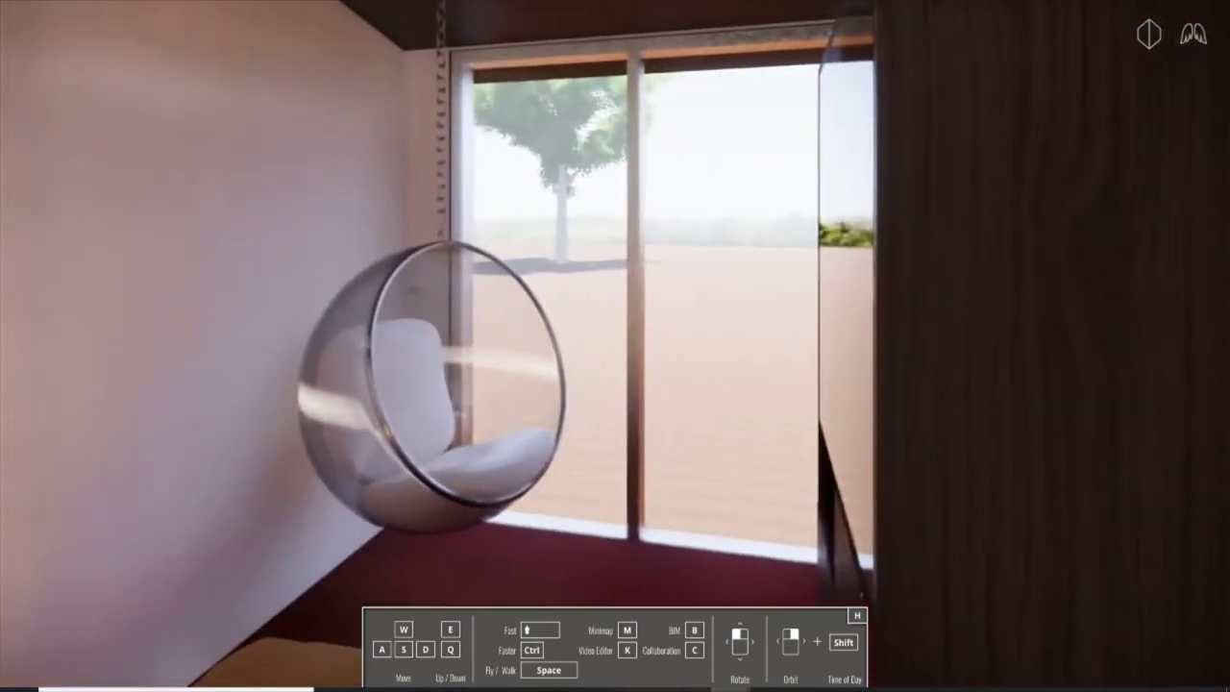
pyautogui.moveTo(615, 346); pyautogui.dragTo(639, 346)
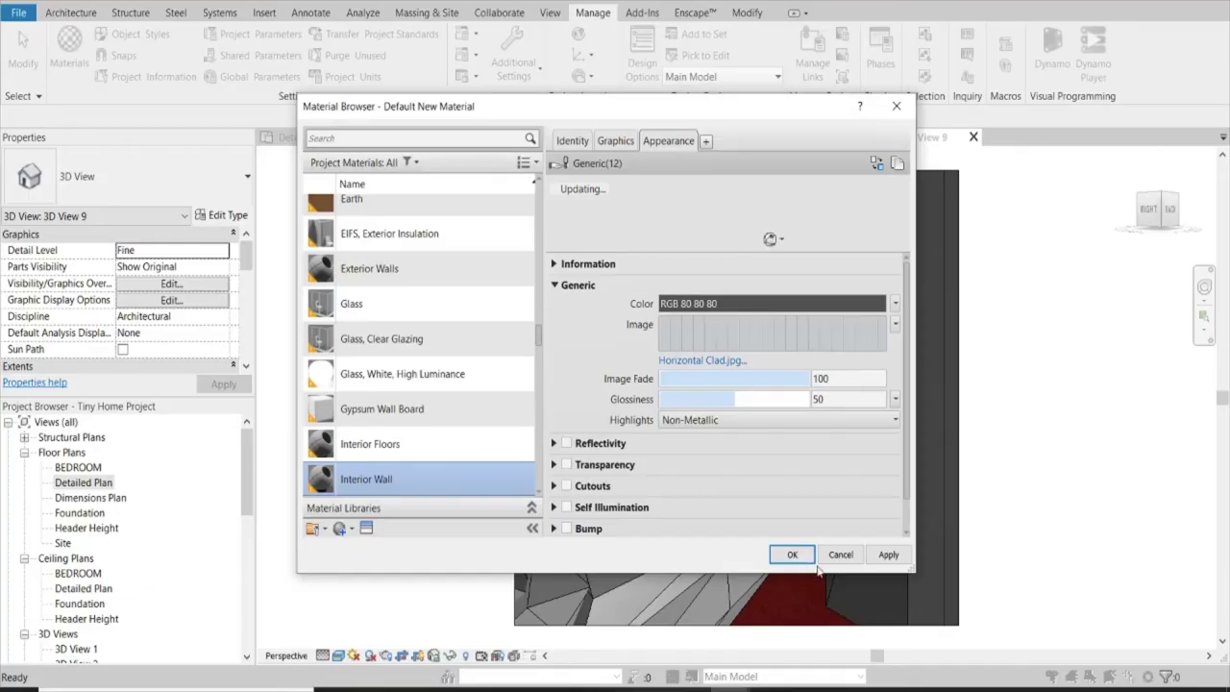
# Confirm the Horizontal Clad texture settings and apply the Interior Wall material.
pyautogui.click(794, 332)
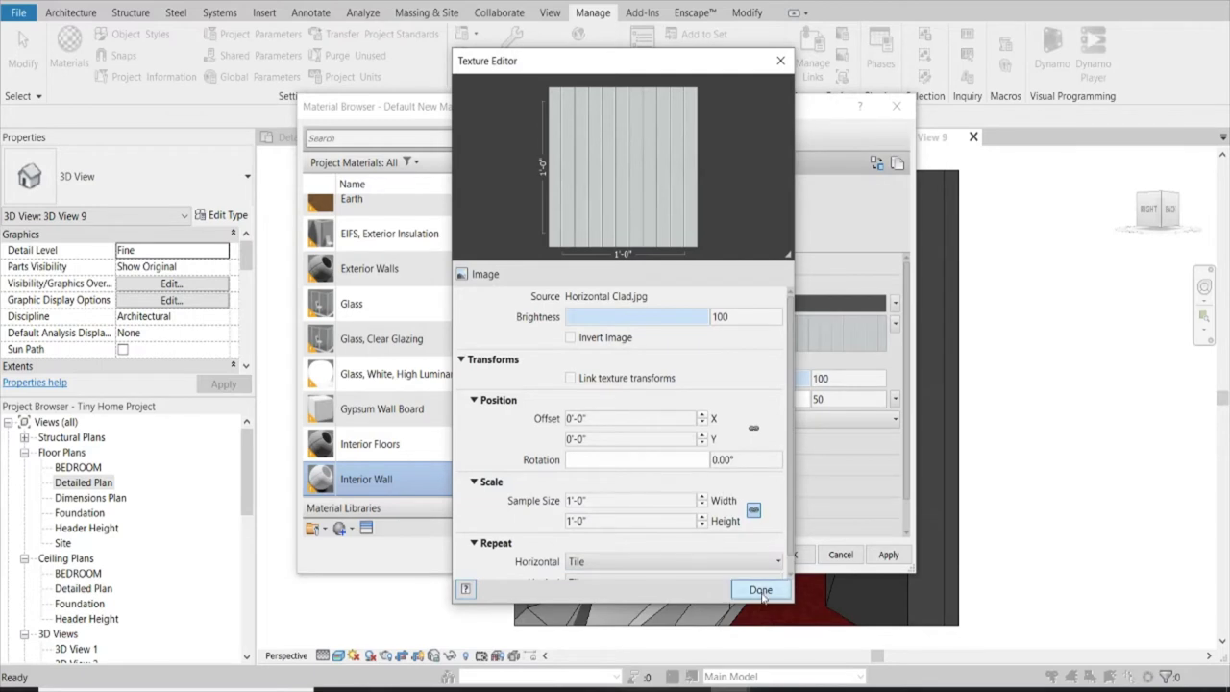
pyautogui.click(760, 590)
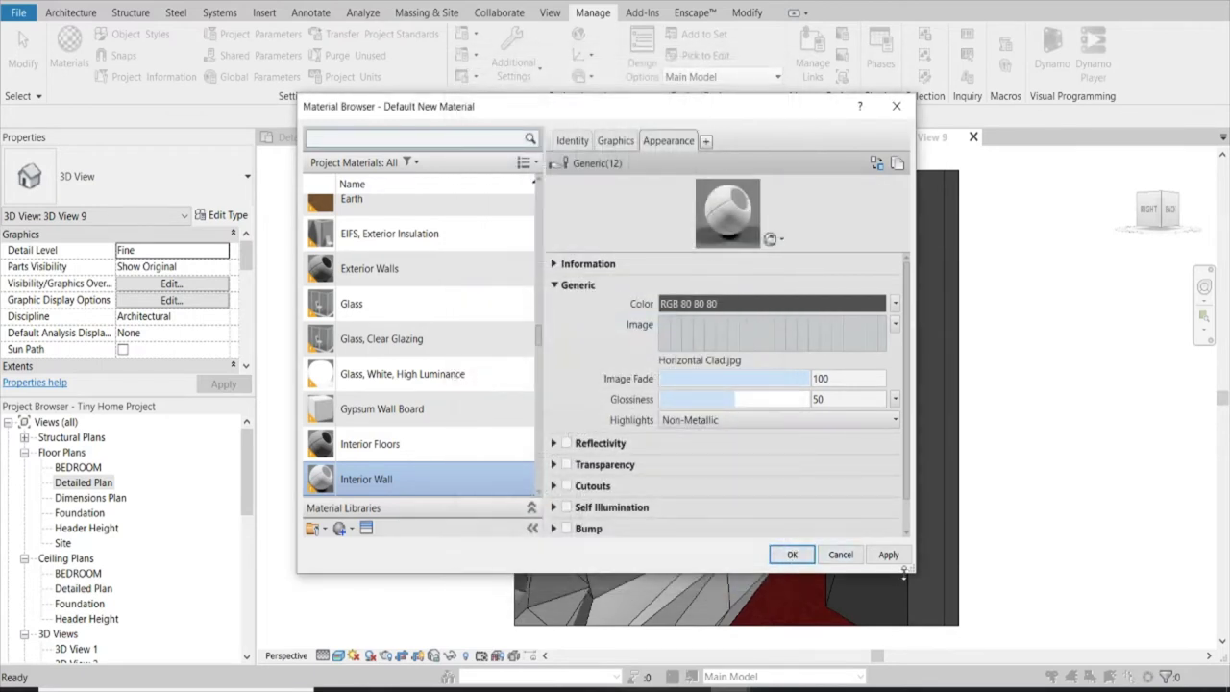
pyautogui.click(791, 555)
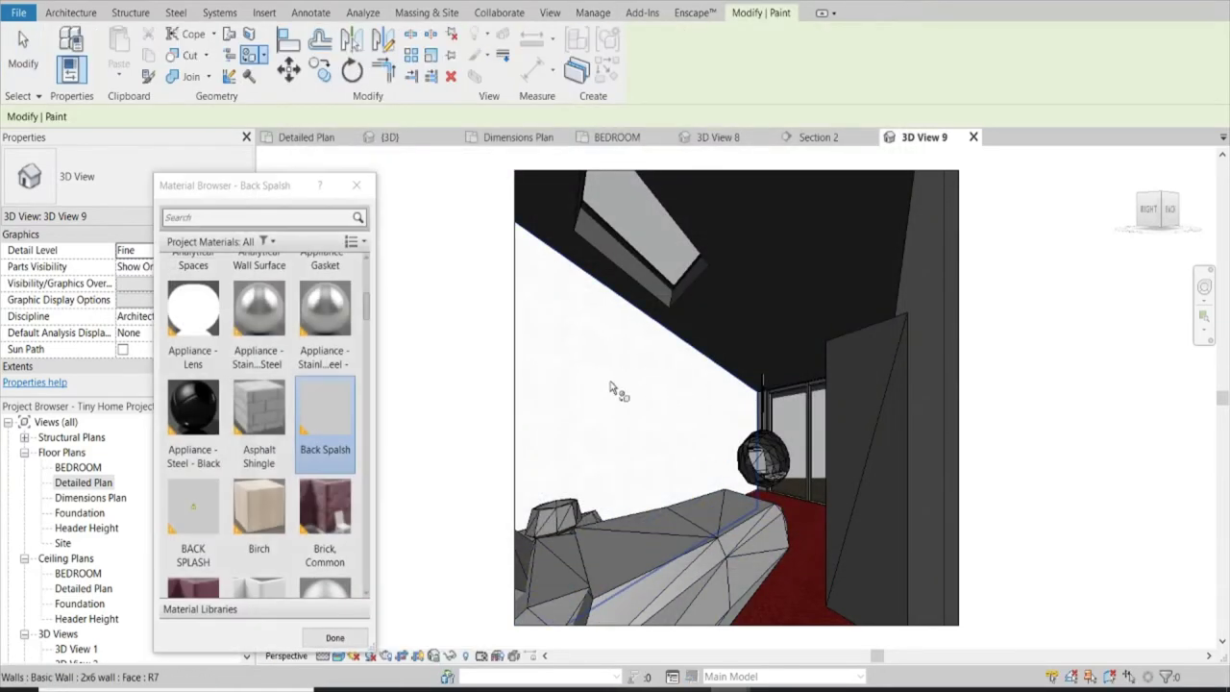
# Search materials for 'INTERIOR' and paint the white bedroom wall face with Interior Wall.
pyautogui.scroll(1, 285, 404)
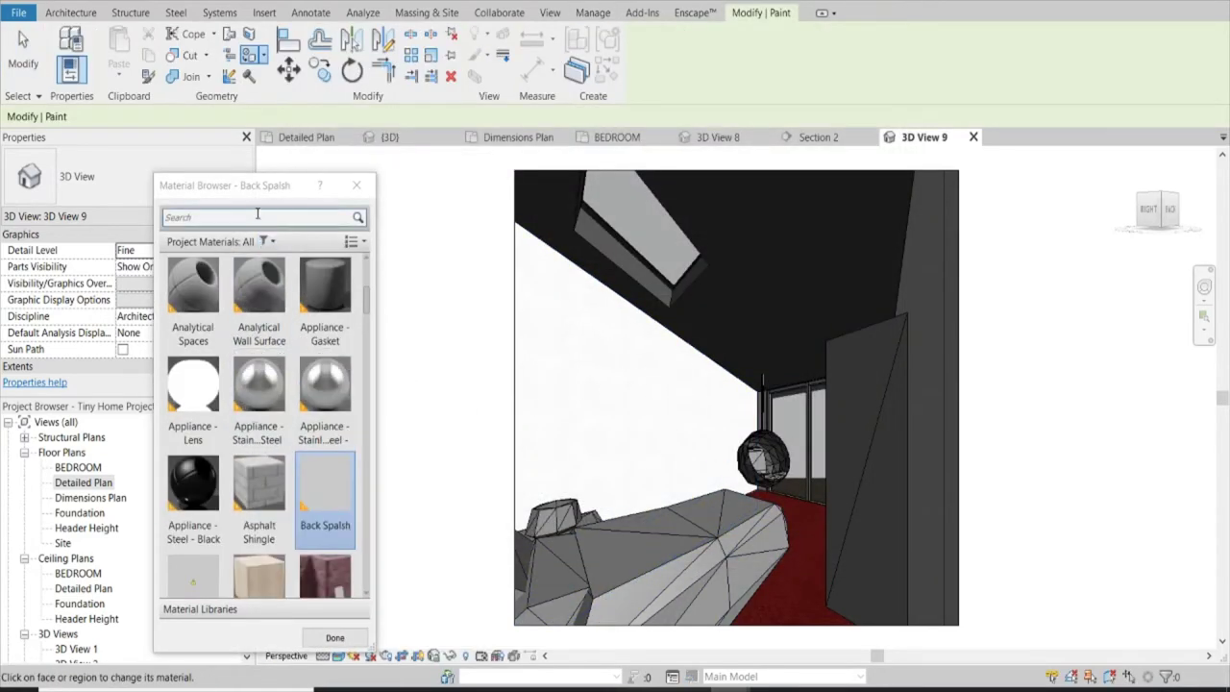
pyautogui.click(253, 215)
pyautogui.write('INTERI')
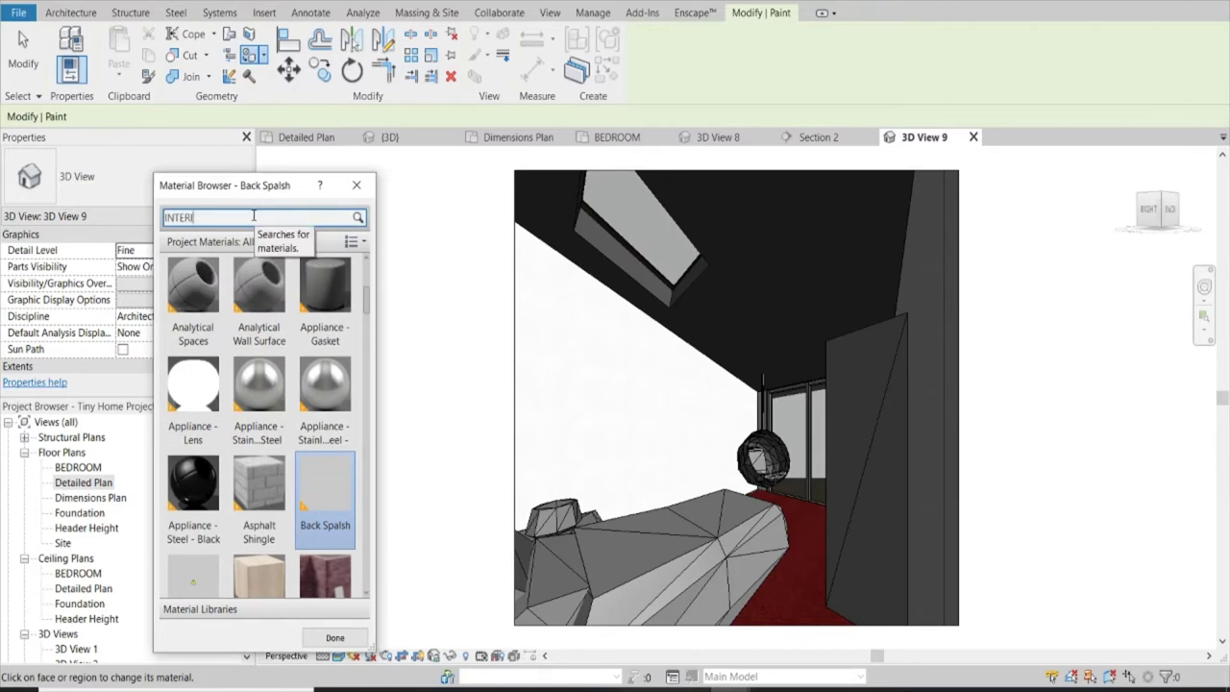
pyautogui.write('OR WALL')
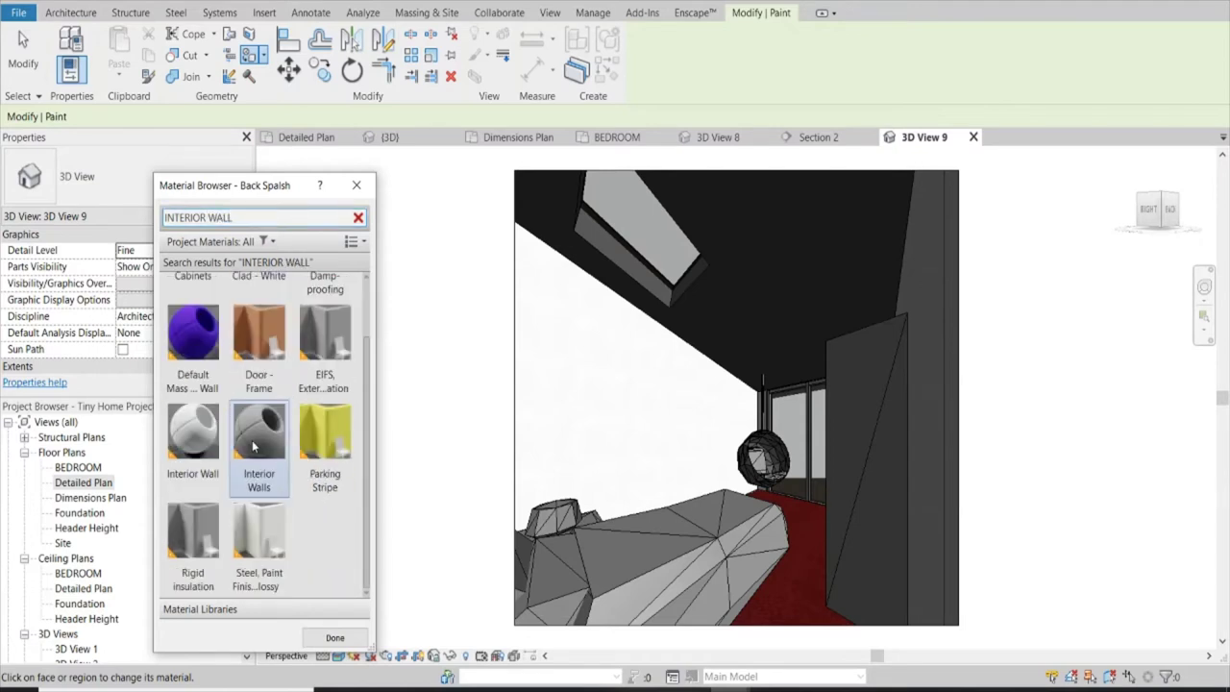
pyautogui.scroll(-1, 305, 427)
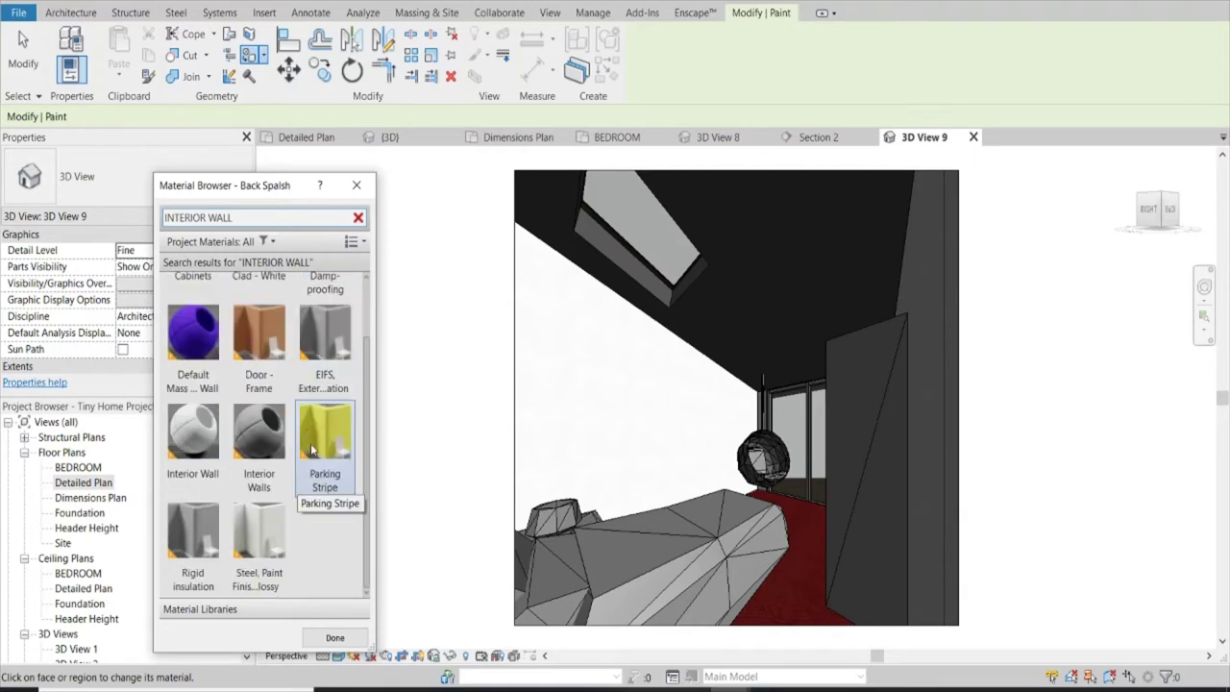
pyautogui.click(203, 441)
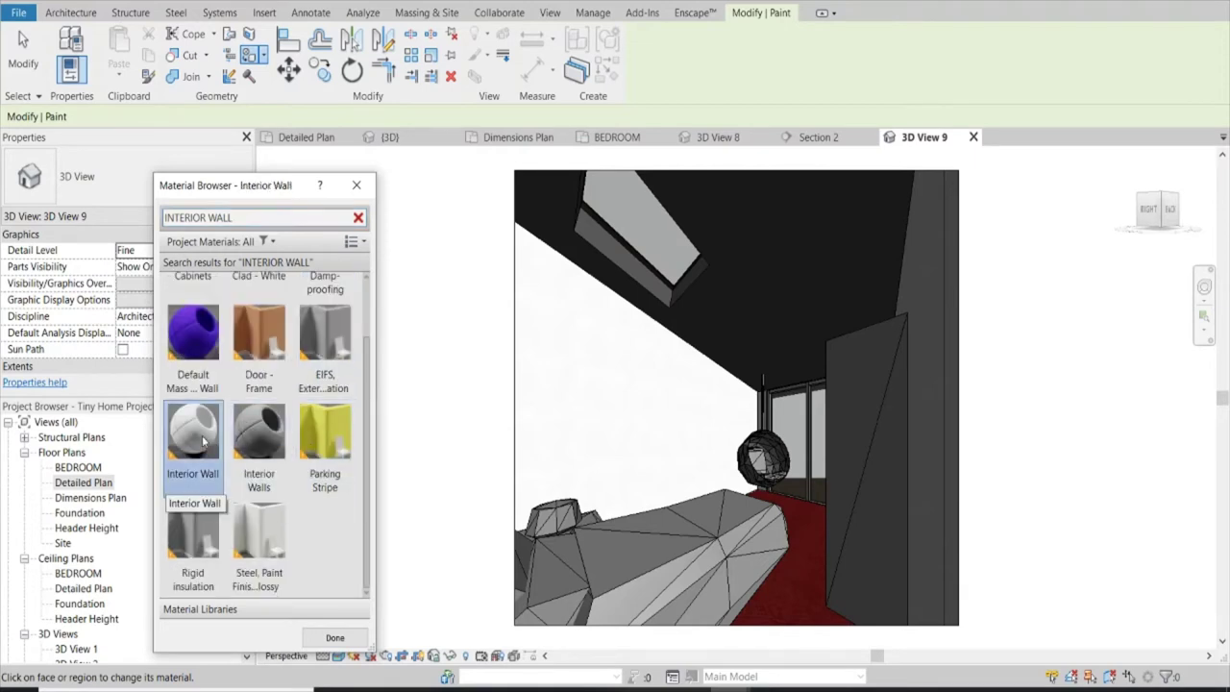
pyautogui.click(634, 426)
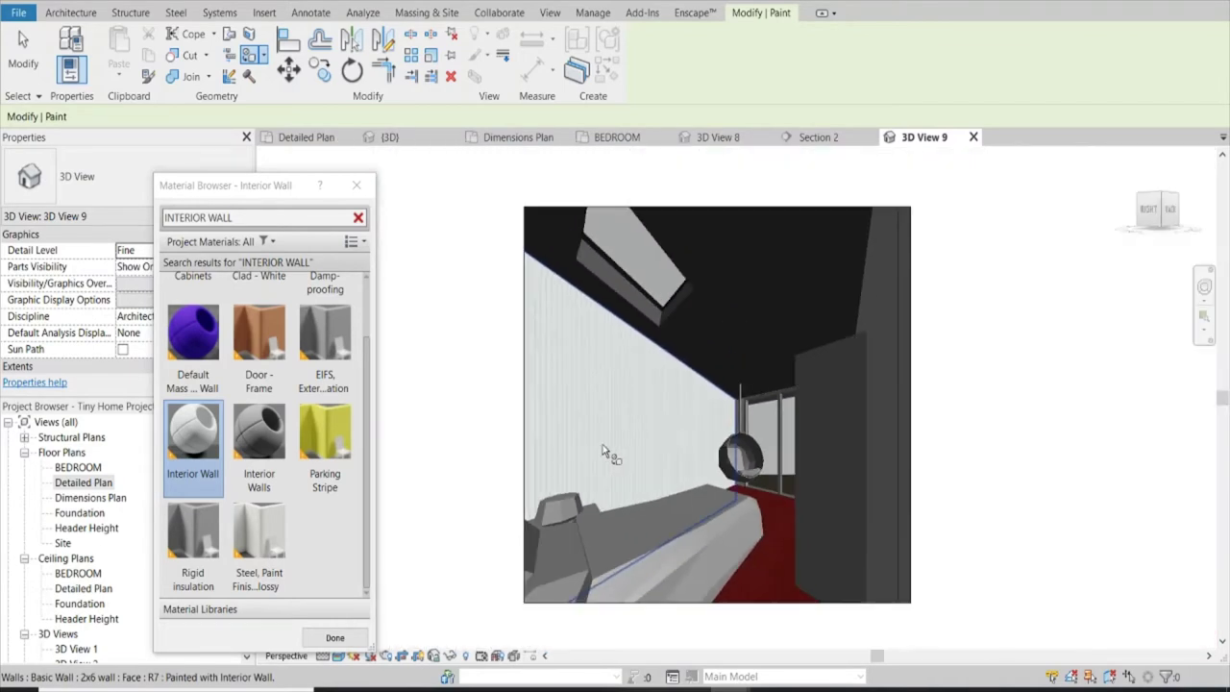
pyautogui.scroll(2, 646, 423)
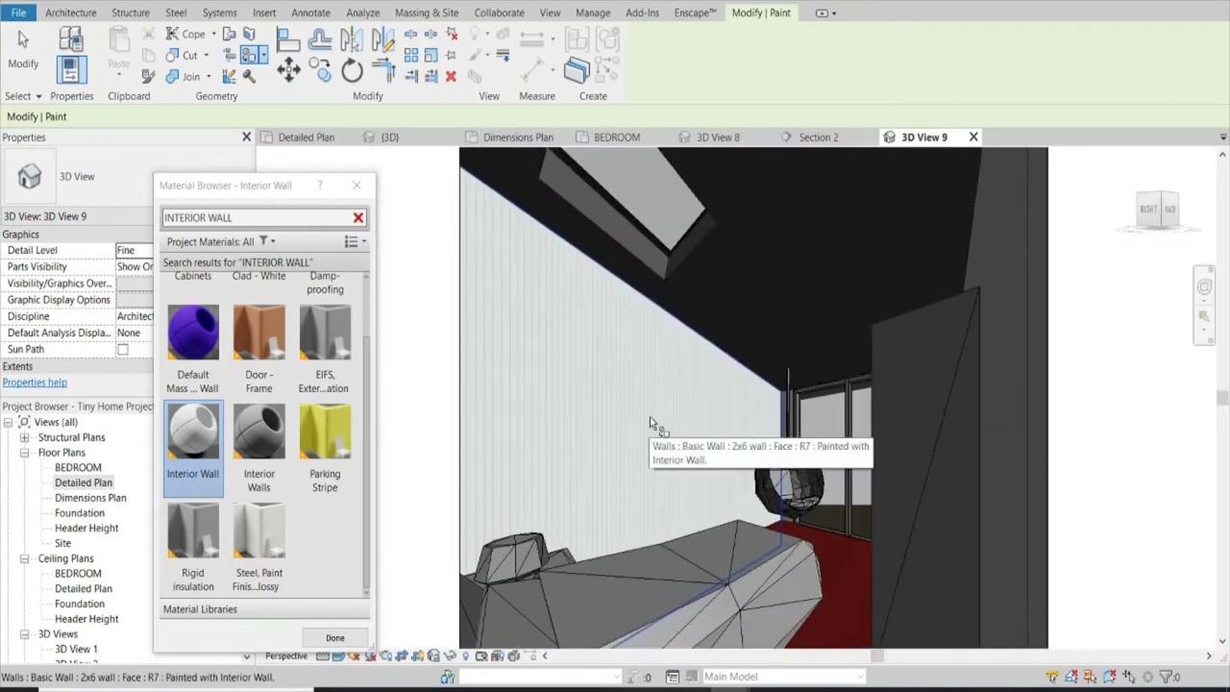
pyautogui.click(361, 634)
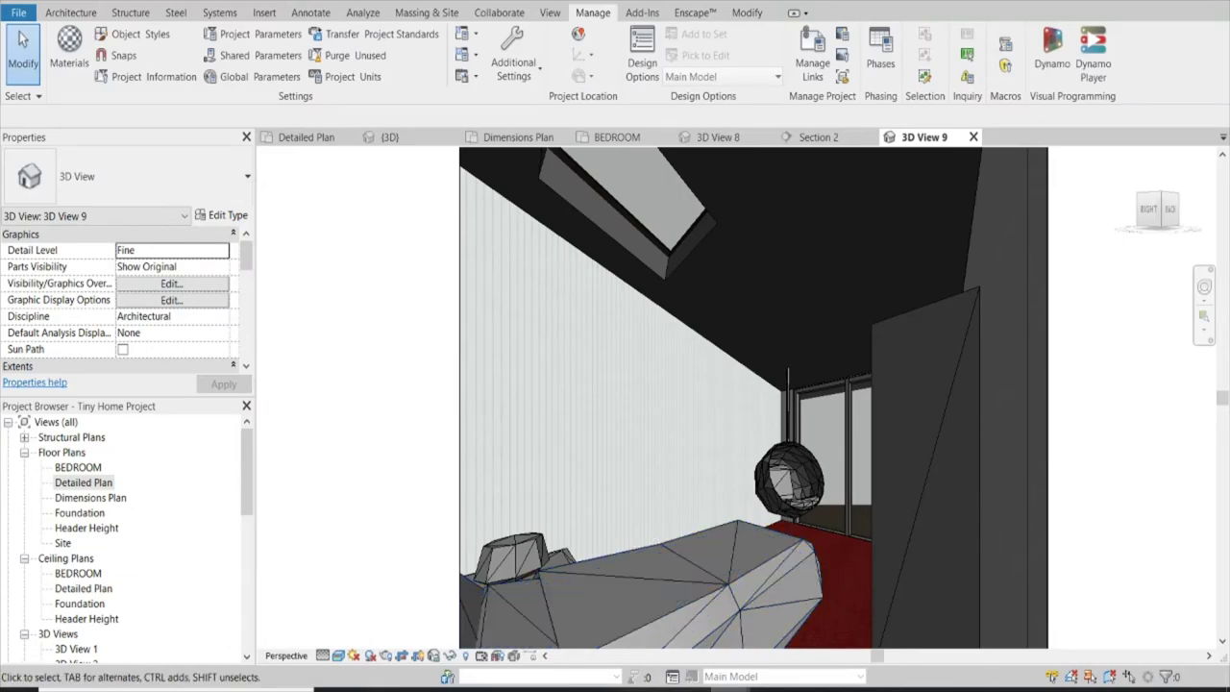
# Move the Enscape camera toward and away from the wall to inspect its vertical white cladding.
pyautogui.click(803, 622)
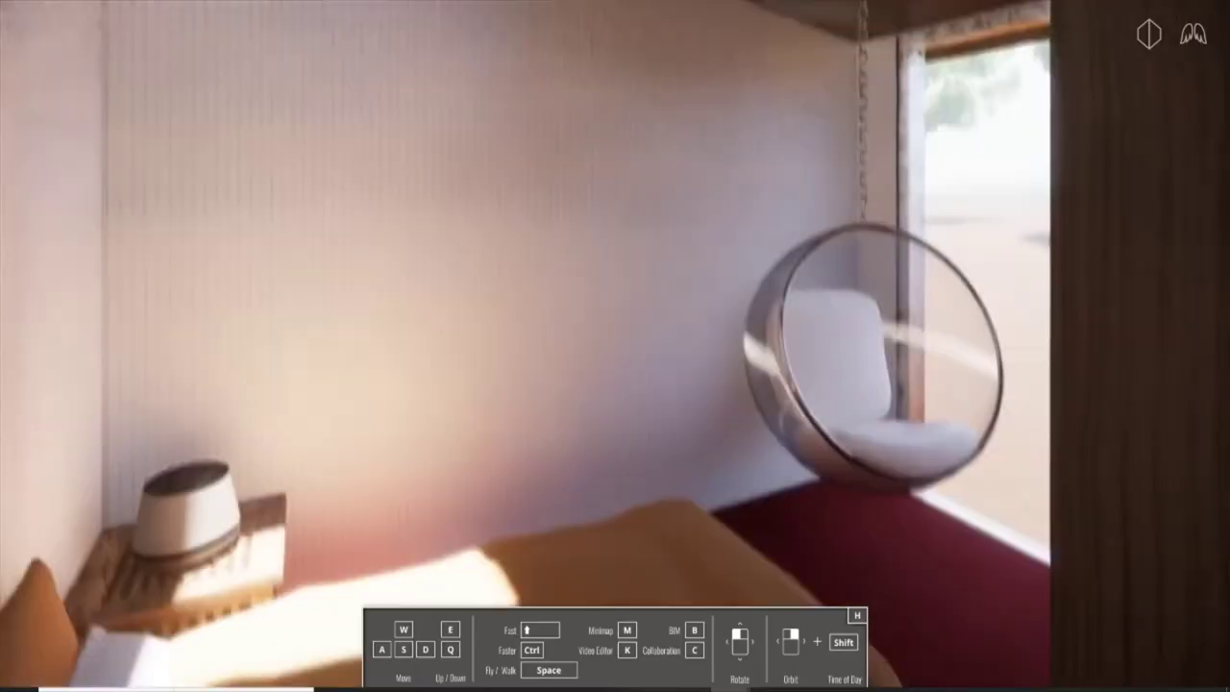
pyautogui.press('w')
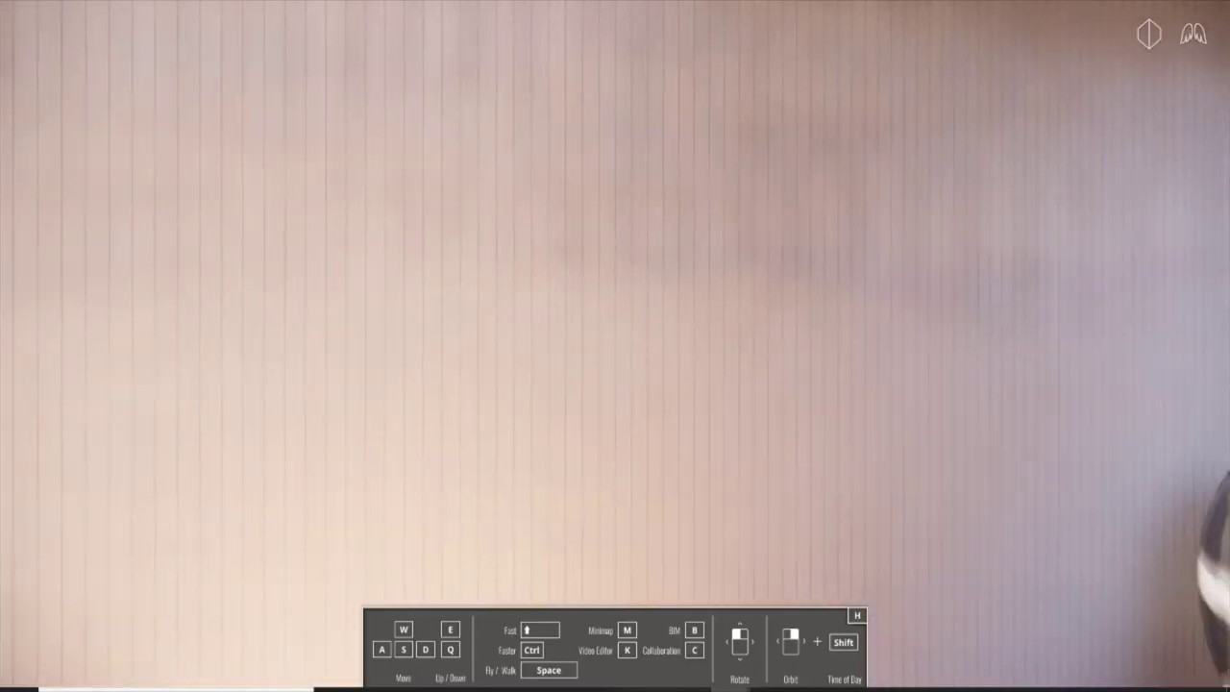
pyautogui.press('s')
pyautogui.press('w')
pyautogui.press('s')
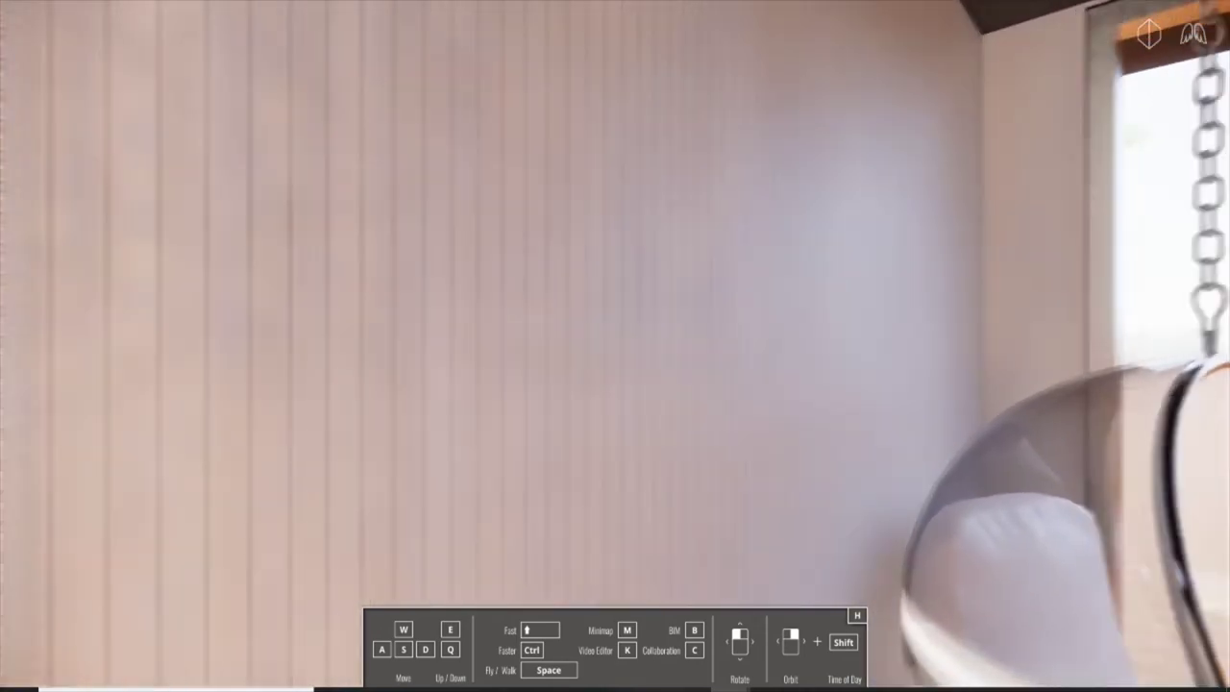
pyautogui.press('w')
pyautogui.press('s')
pyautogui.press('w')
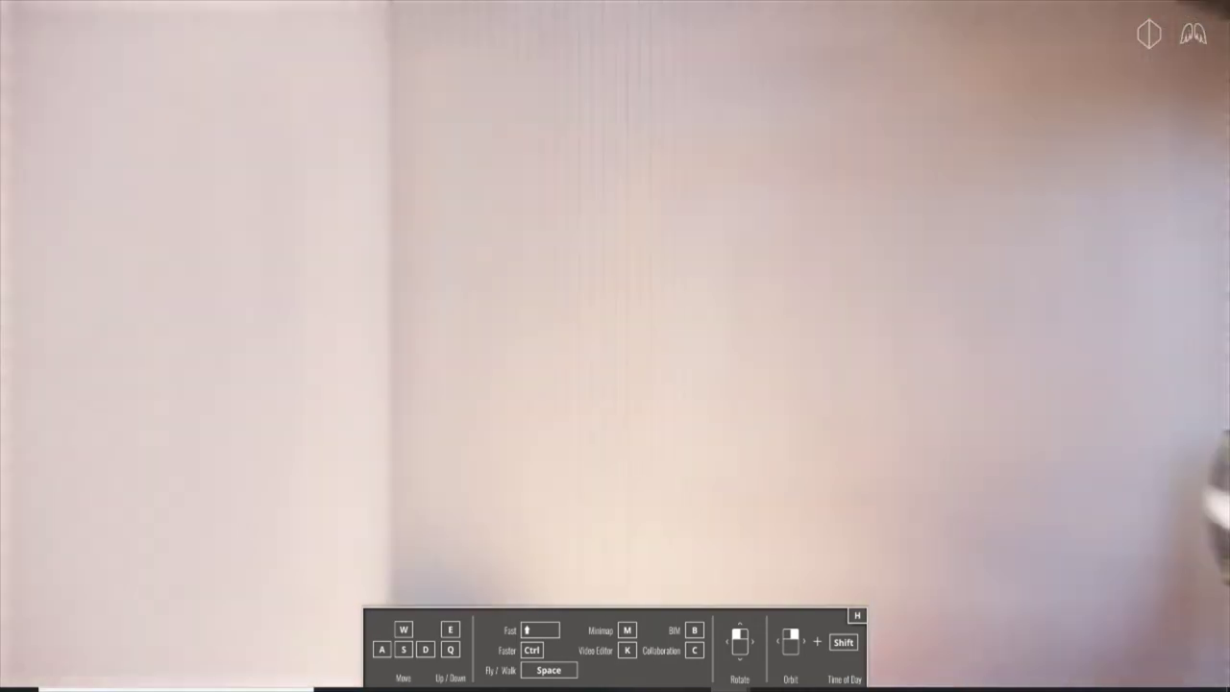
pyautogui.press('s')
pyautogui.press('w')
pyautogui.press('s')
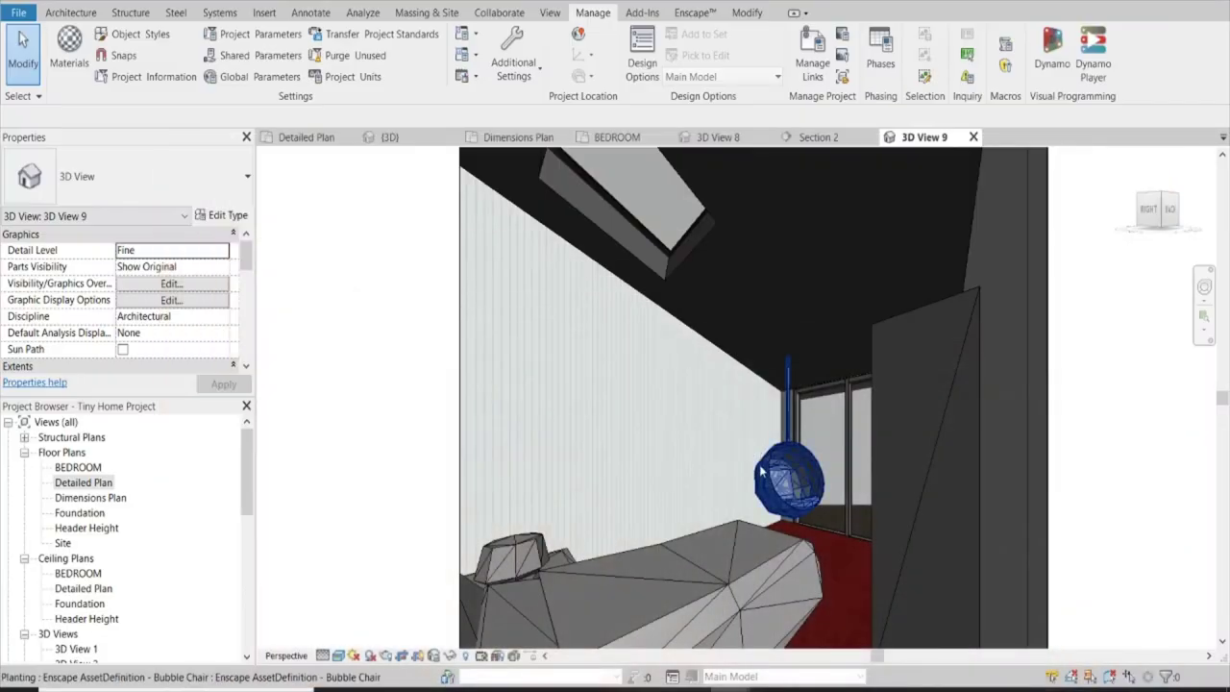
# Rename the Interior Wall material to 'Interior Wall TINY HOME' in the Material Browser.
pyautogui.click(69, 43)
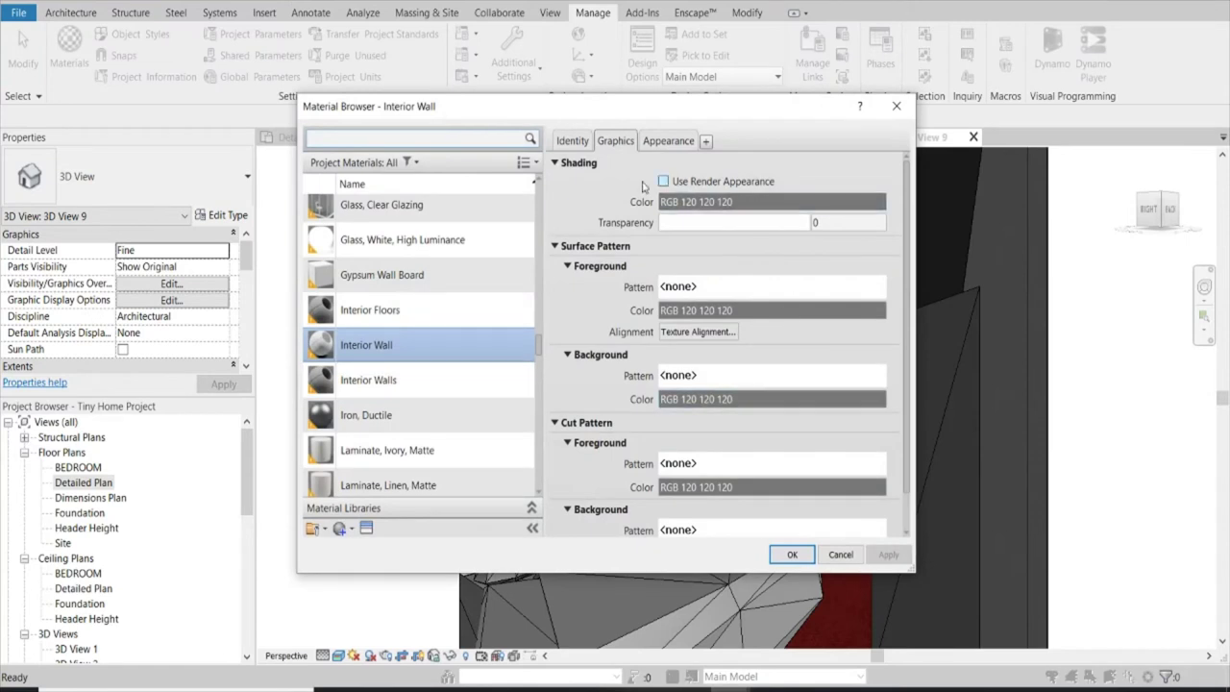
pyautogui.rightClick(411, 345)
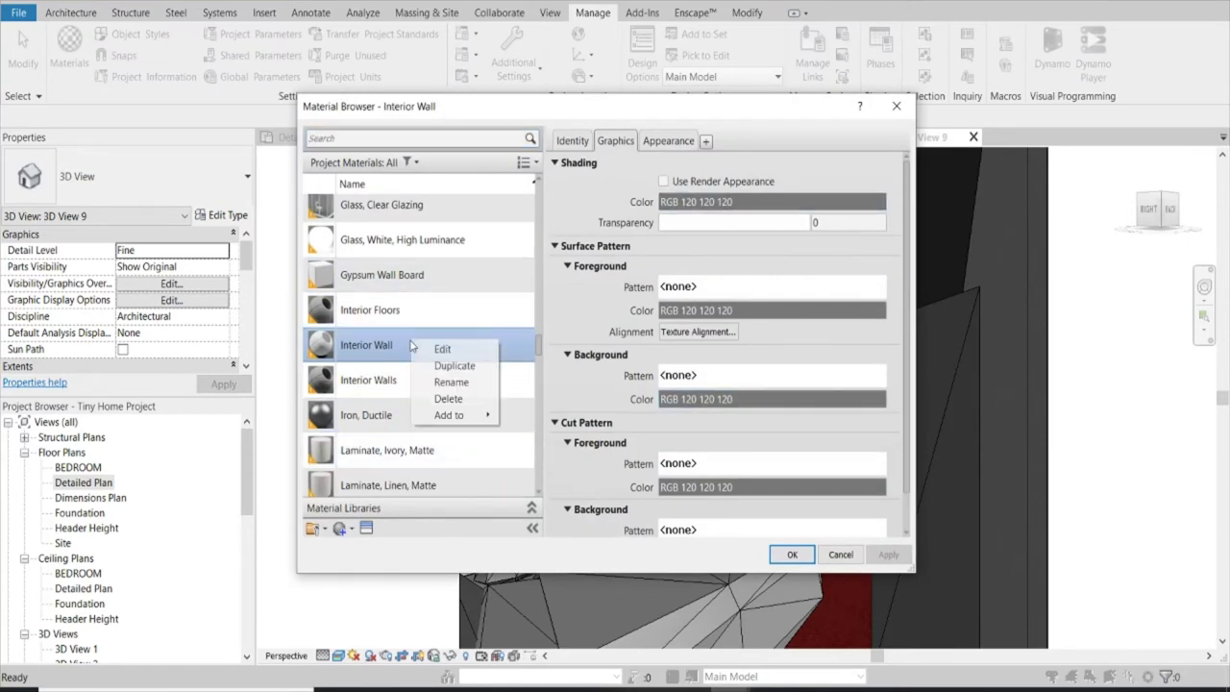
pyautogui.press('Down')
pyautogui.press('Down')
pyautogui.press('Return')
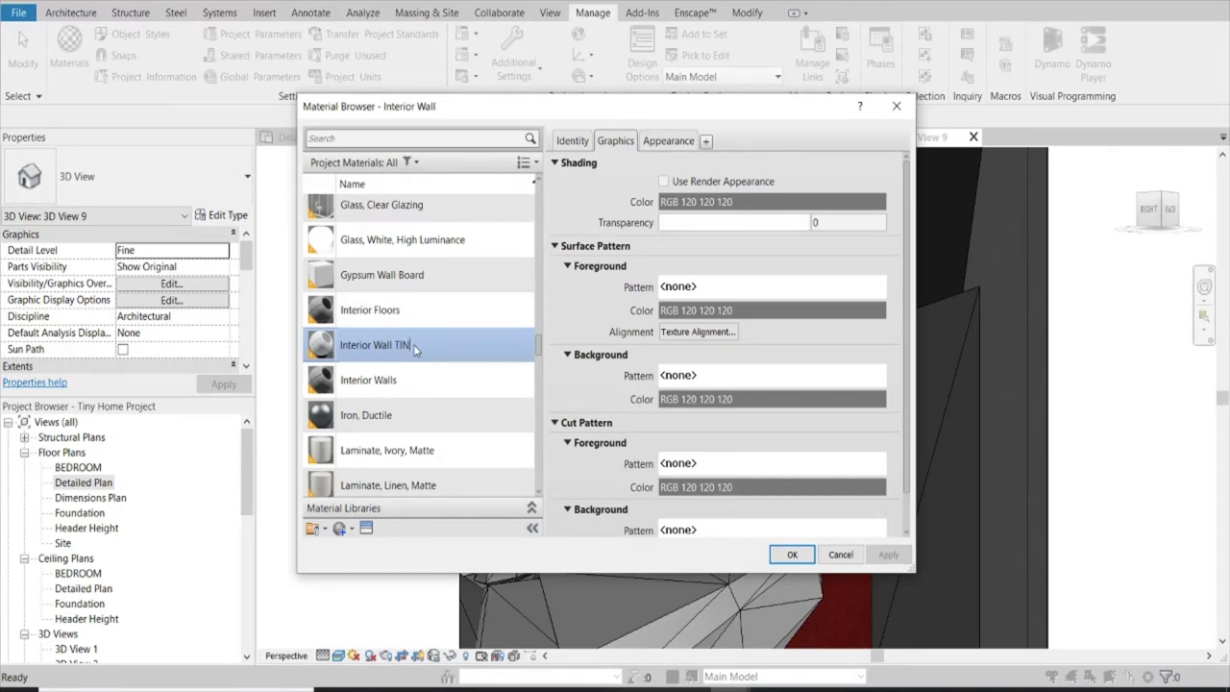
pyautogui.press('BackSpace')
pyautogui.write('E')
pyautogui.press('Return')
# Set the clad texture's sample size to 3'-0" and apply the material changes.
pyautogui.click(675, 141)
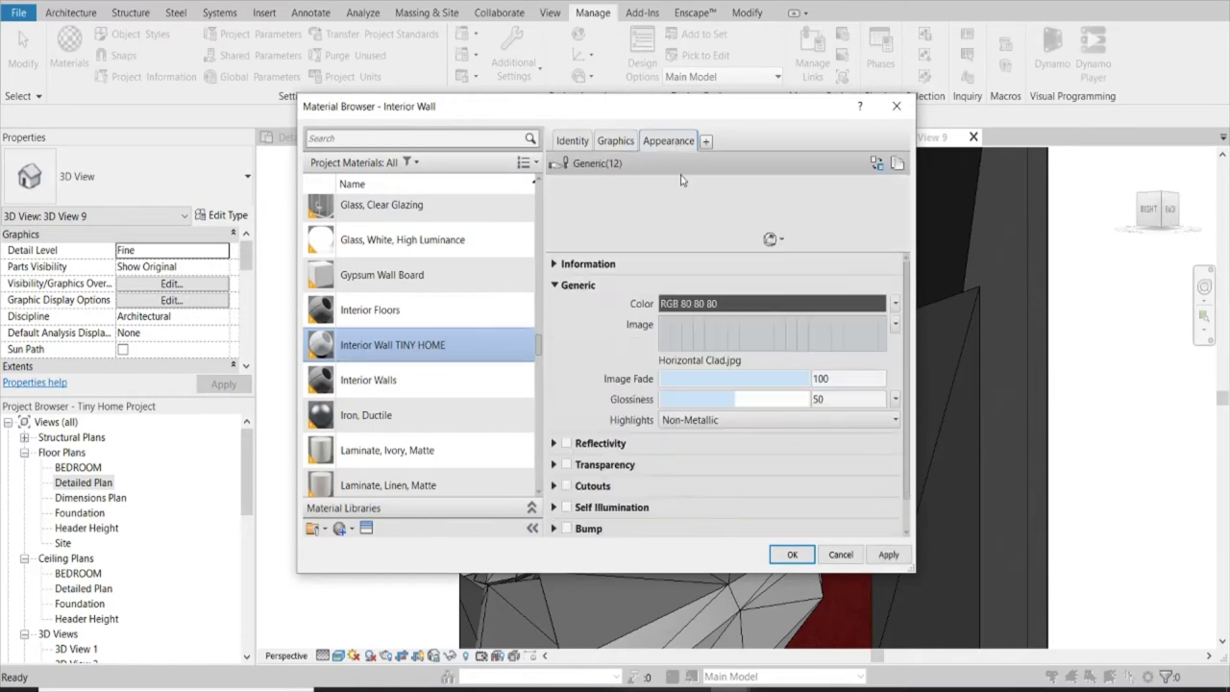
pyautogui.click(730, 357)
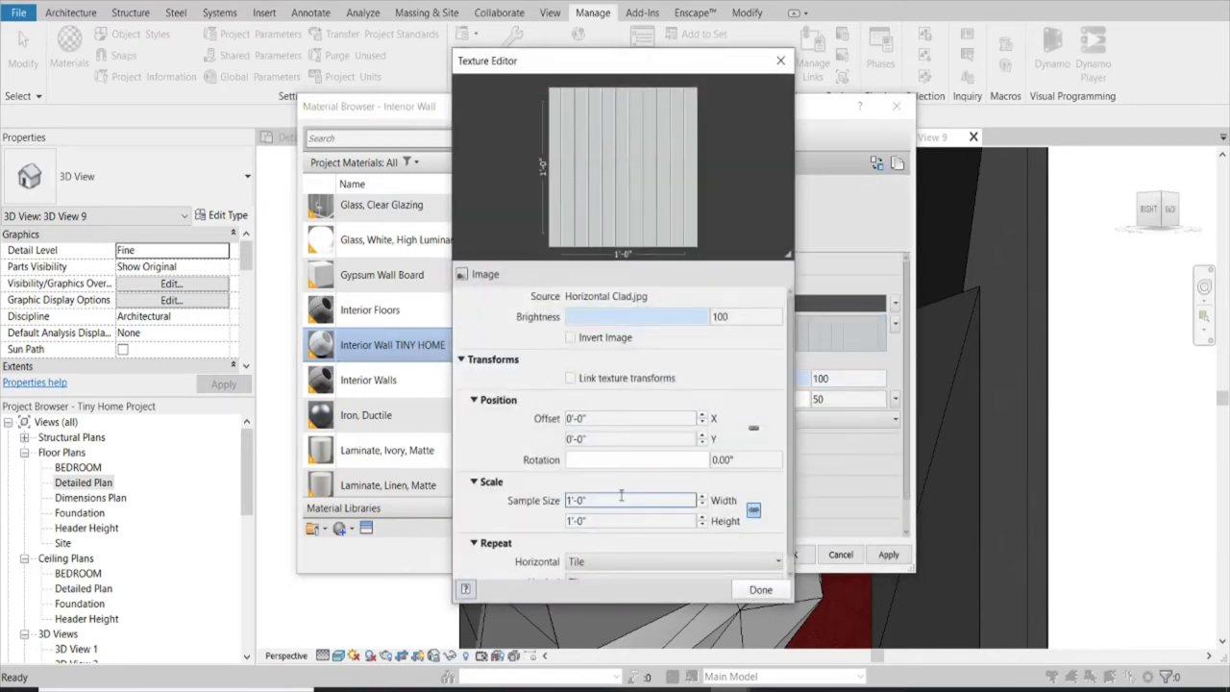
pyautogui.doubleClick(593, 500)
pyautogui.write('3')
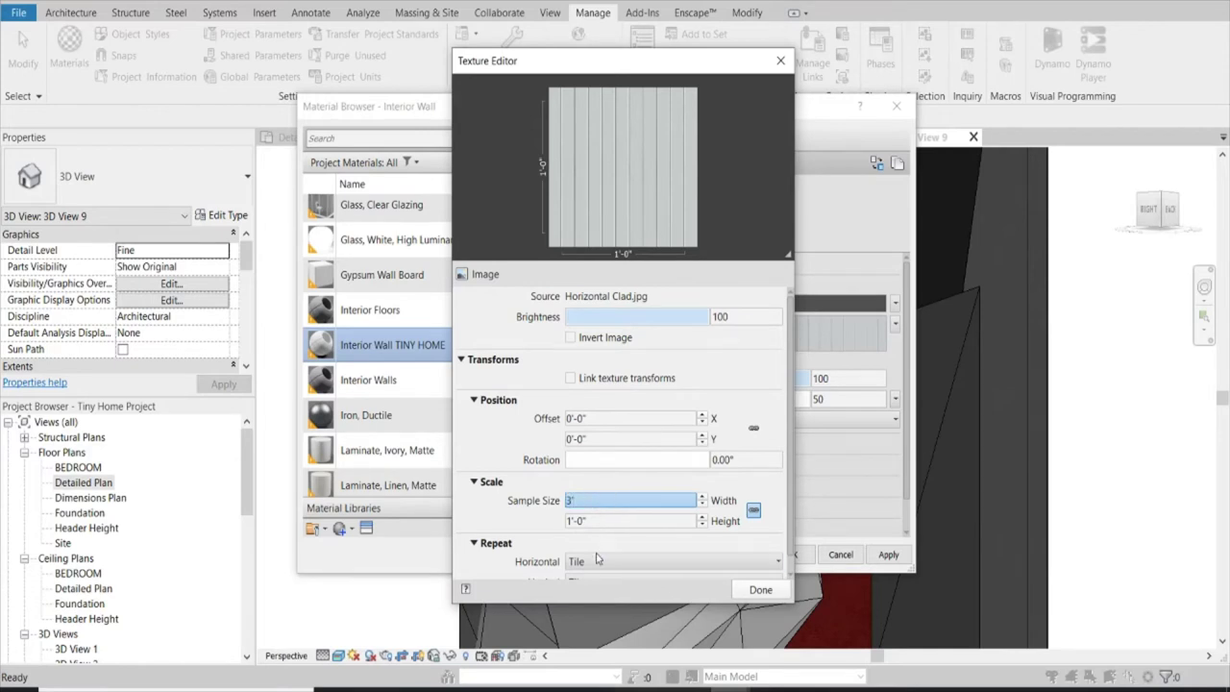
pyautogui.press('Tab')
pyautogui.click(760, 590)
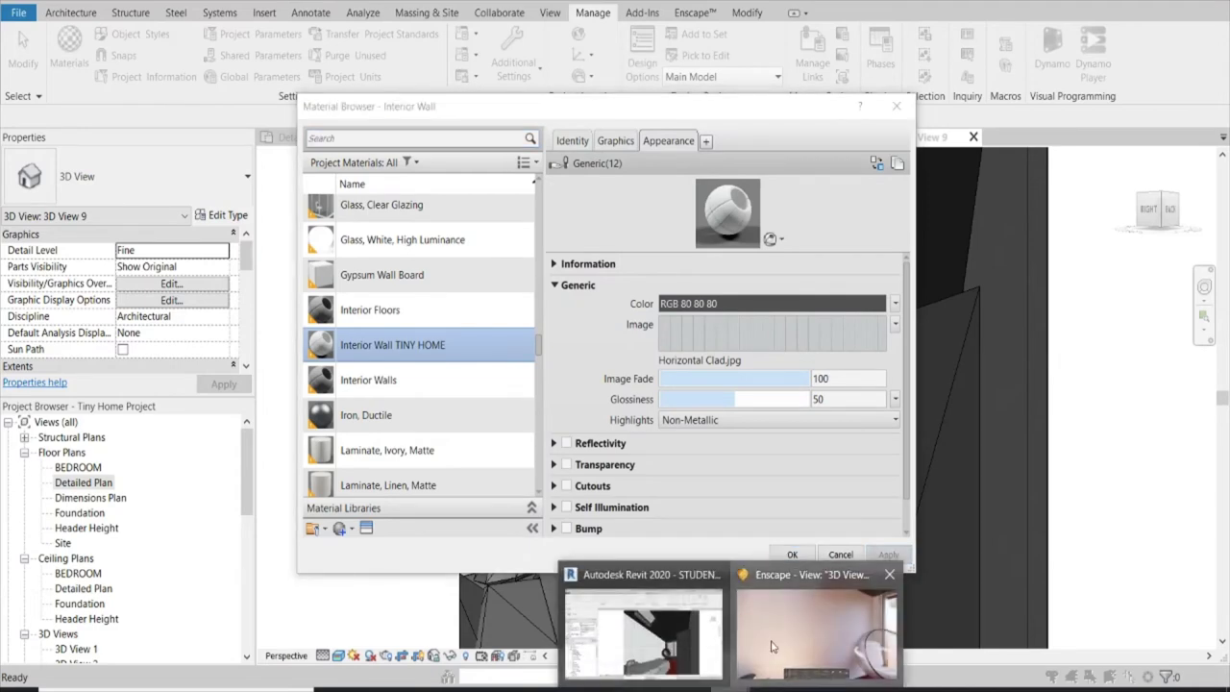
pyautogui.click(817, 644)
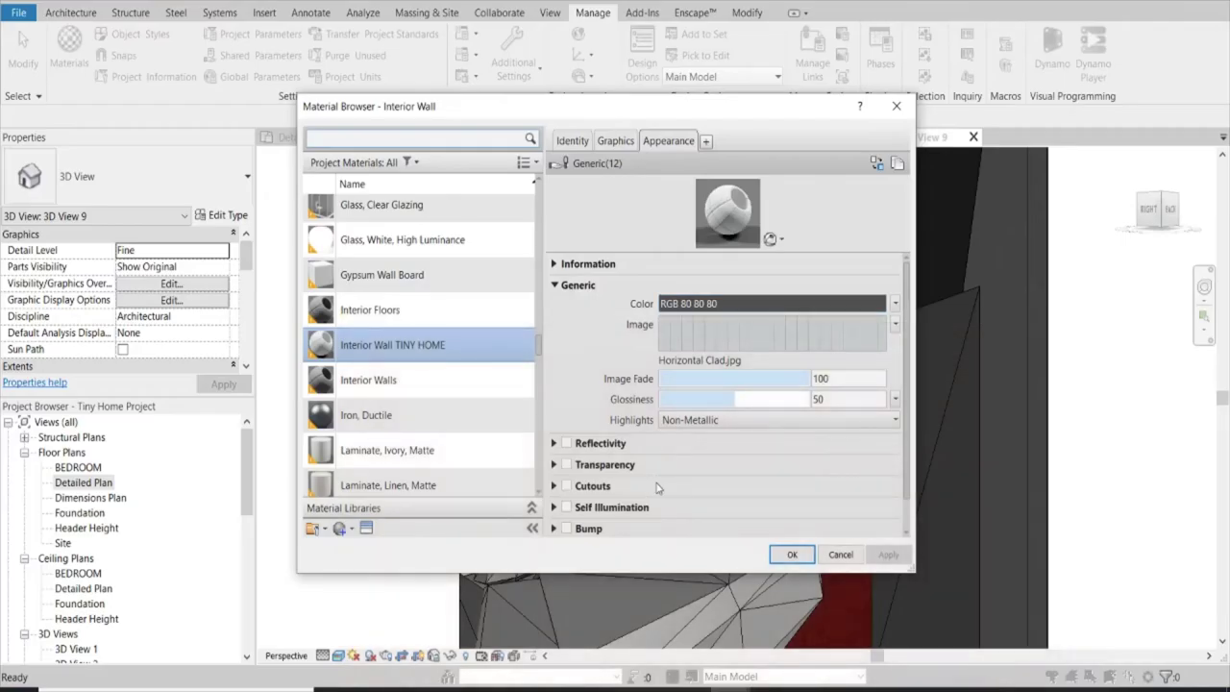
pyautogui.click(779, 558)
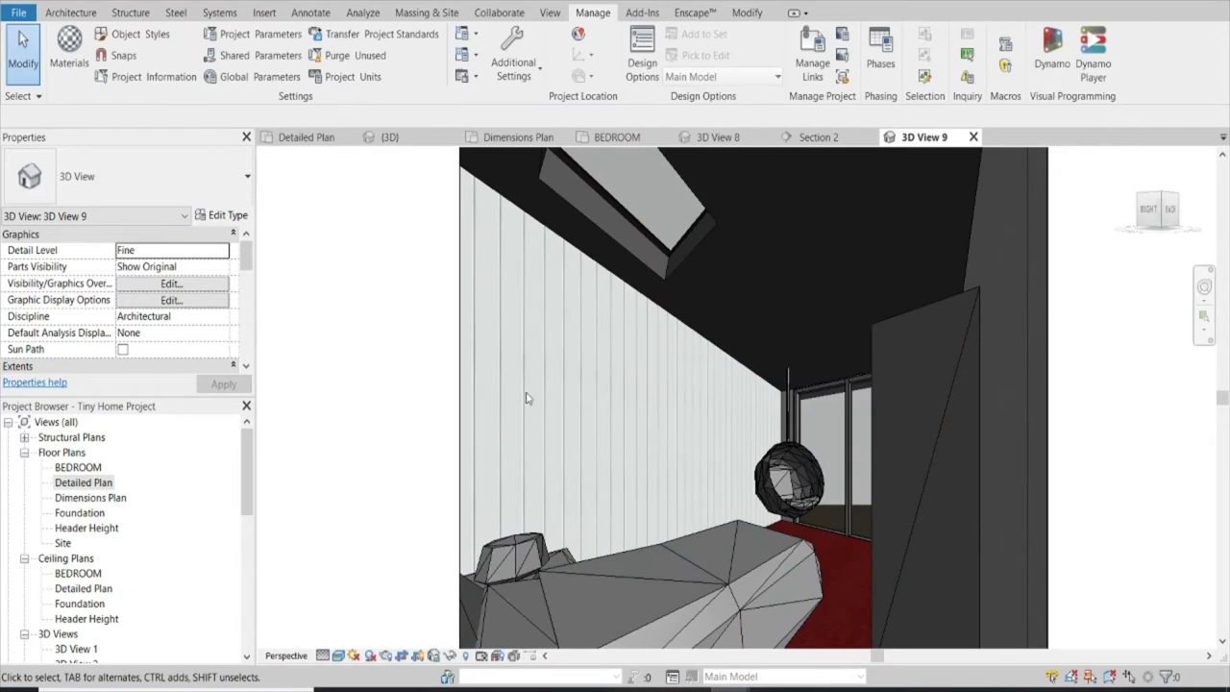
# Widen the bedroom camera's crop region on the left side.
pyautogui.scroll(-2, 741, 433)
pyautogui.scroll(-2, 741, 433)
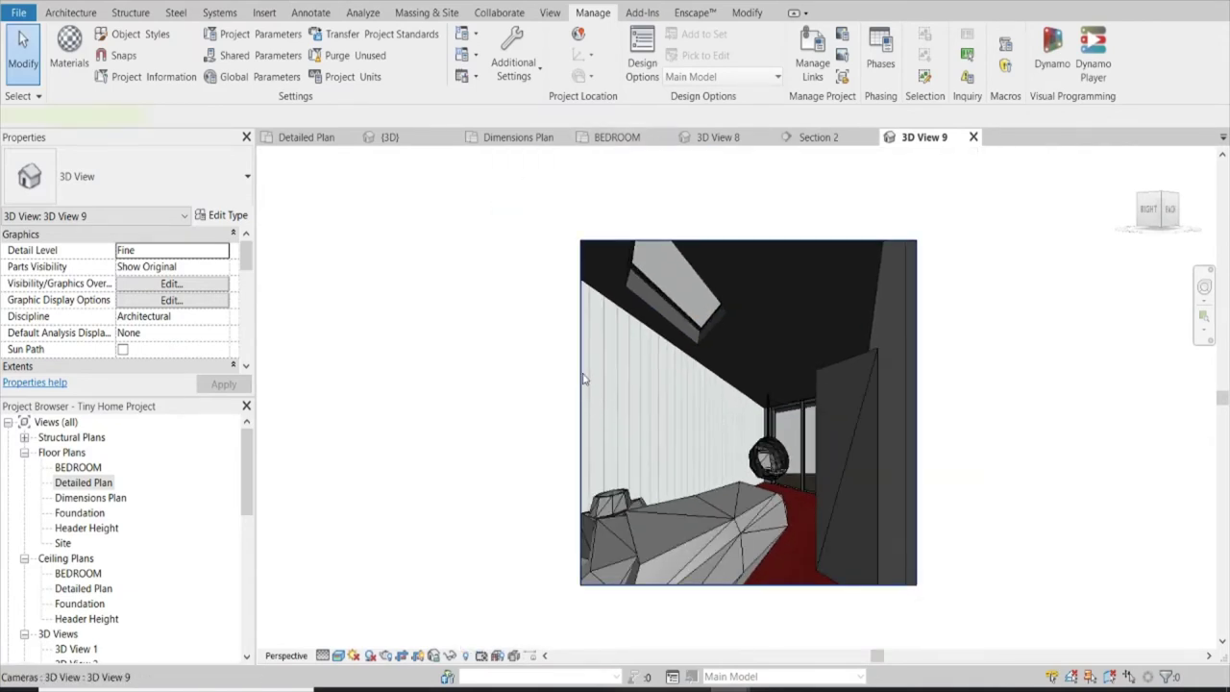
pyautogui.click(580, 411)
pyautogui.moveTo(580, 411); pyautogui.dragTo(455, 411)
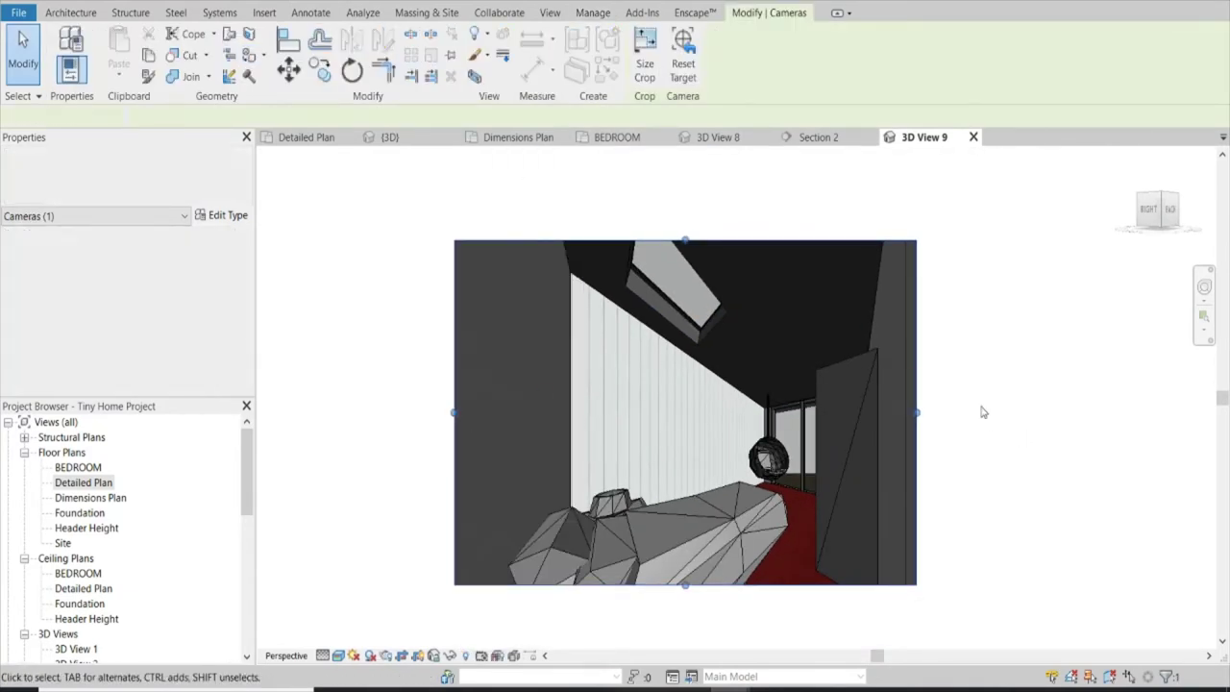
# Pick Interior Wall TINY HOME as the paint material and orbit around the chair and window.
pyautogui.press('p')
pyautogui.press('t')
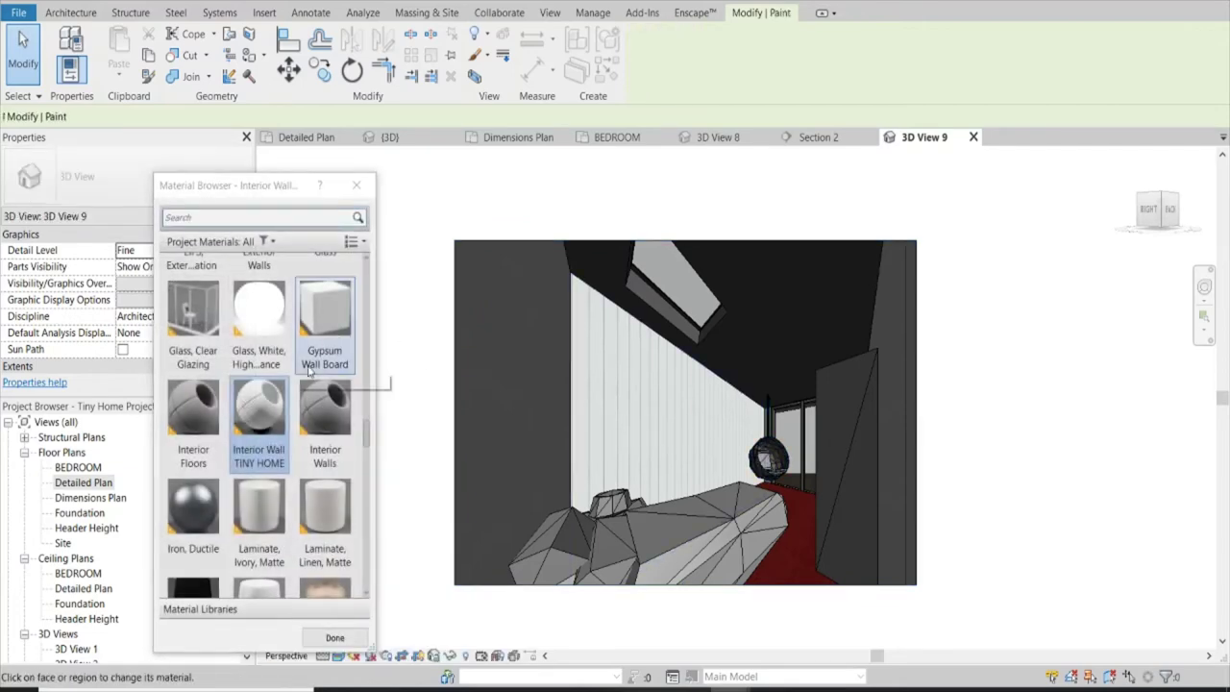
pyautogui.click(261, 411)
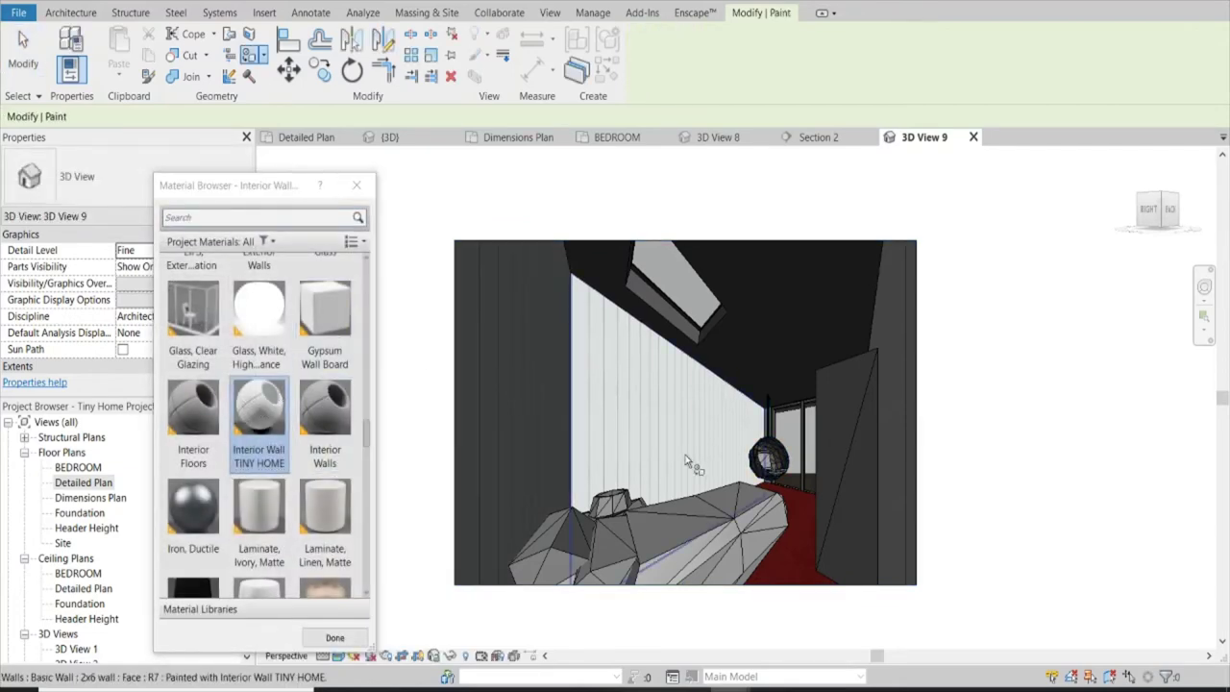
pyautogui.scroll(3, 770, 457)
pyautogui.scroll(2, 833, 389)
pyautogui.scroll(2, 760, 325)
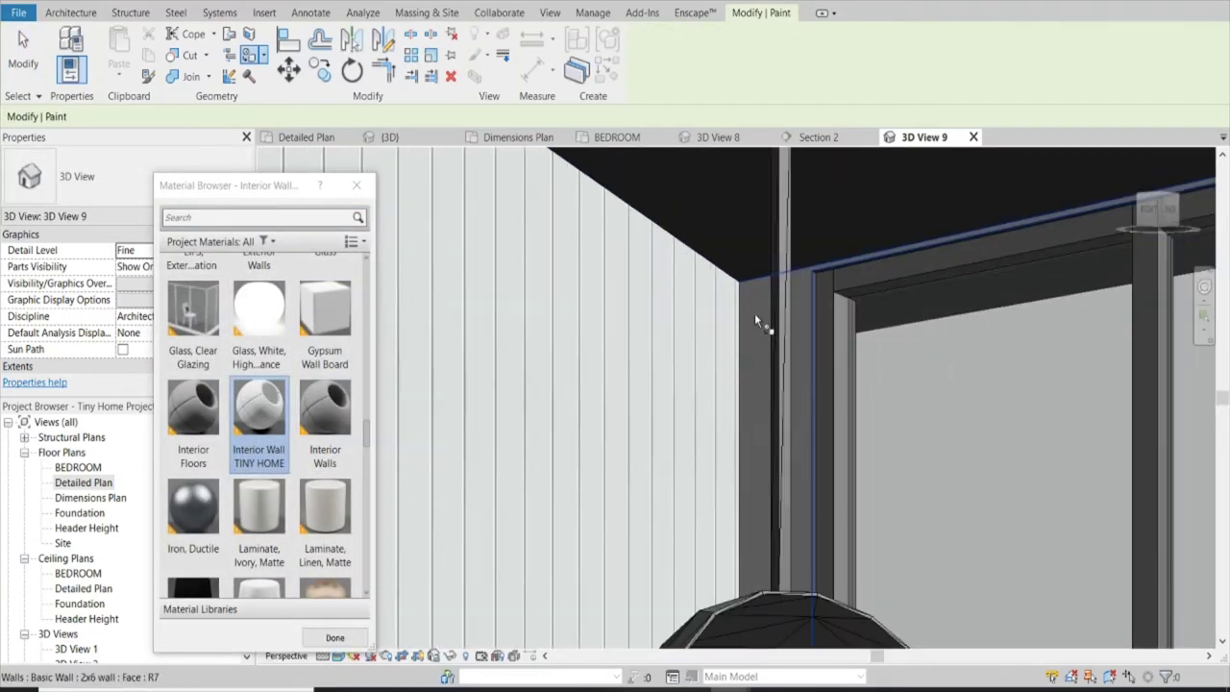
pyautogui.scroll(-3, 755, 334)
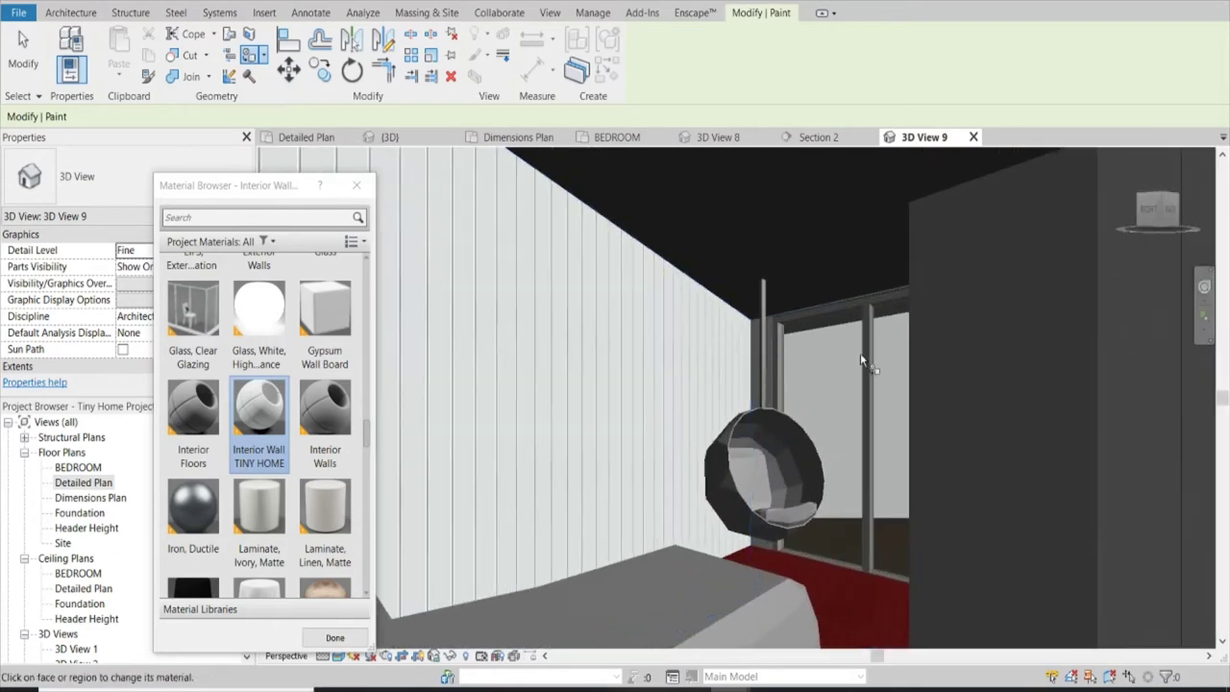
pyautogui.moveTo(861, 360)
pyautogui.keyDown('shift'); pyautogui.mouseDown(button='middle')
pyautogui.moveTo(819, 424)
pyautogui.moveTo(879, 401)
pyautogui.moveTo(912, 426)
pyautogui.mouseUp(button='middle'); pyautogui.keyUp('shift')
pyautogui.press('Escape')
# Paint the right-hand wall beside the window with the Interior Wall TINY HOME cladding.
pyautogui.click(855, 336)
pyautogui.scroll(3, 846, 356)
pyautogui.scroll(5, 1058, 434)
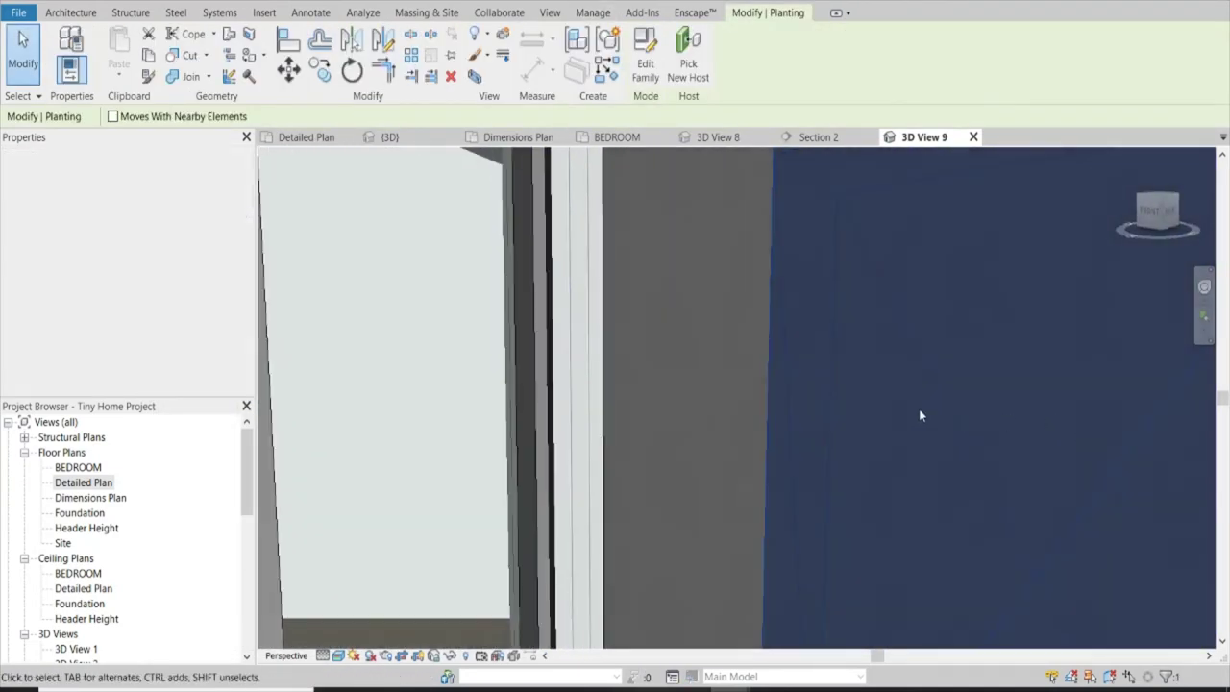
pyautogui.scroll(-3, 920, 416)
pyautogui.press('p')
pyautogui.press('t')
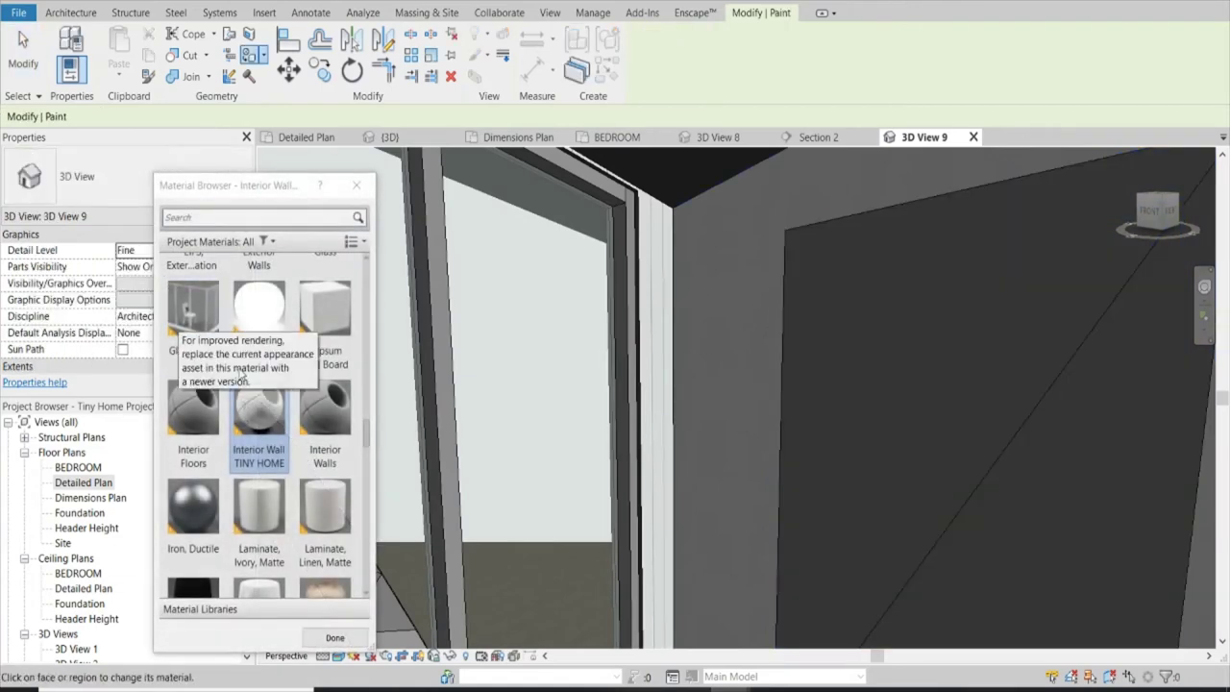
pyautogui.click(733, 213)
pyautogui.scroll(-2, 683, 395)
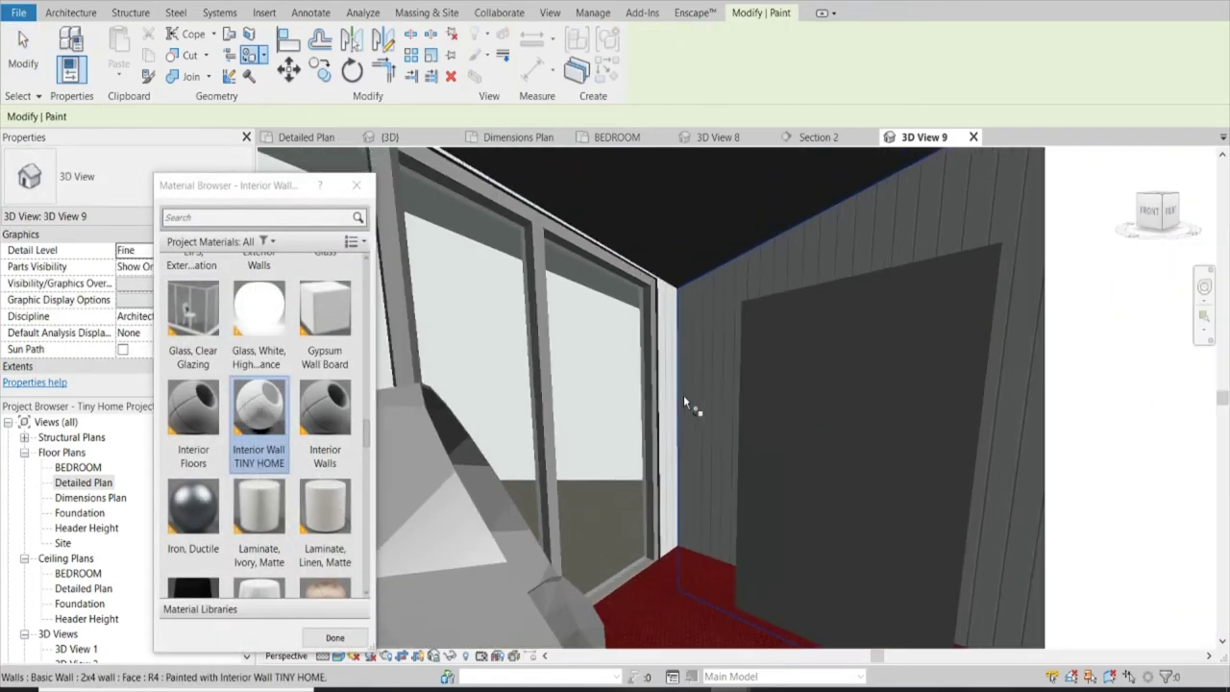
pyautogui.click(334, 637)
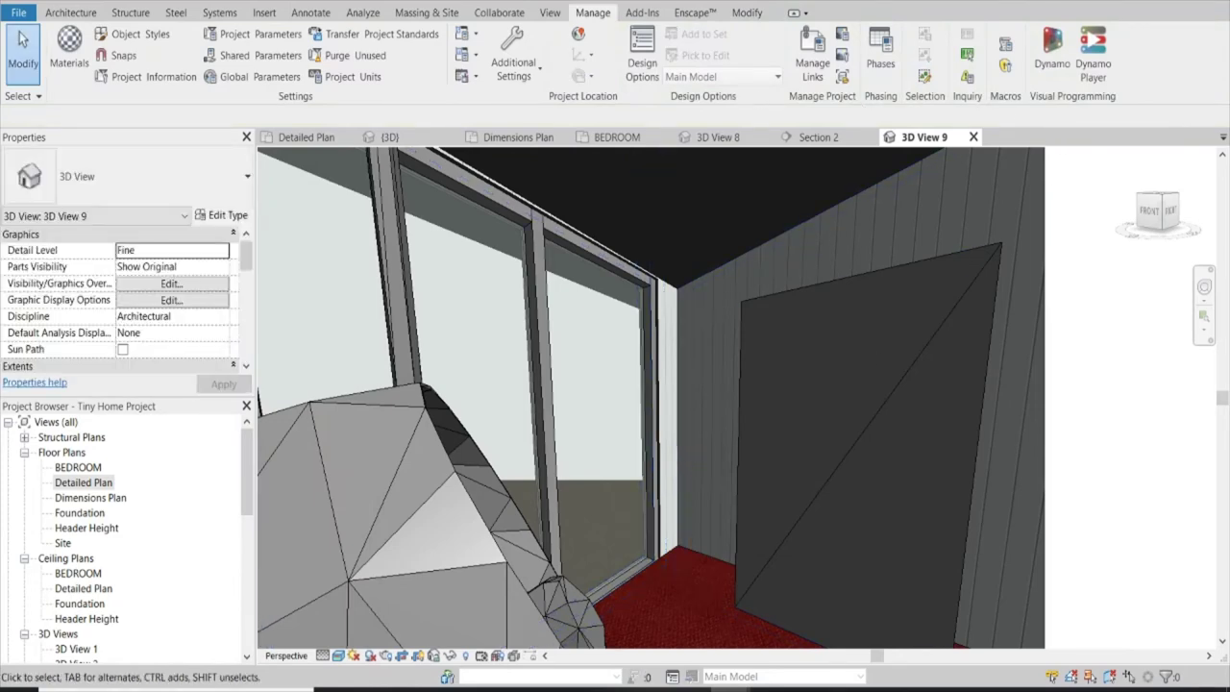
# Create a new blank material in the Material Browser.
pyautogui.press('p')
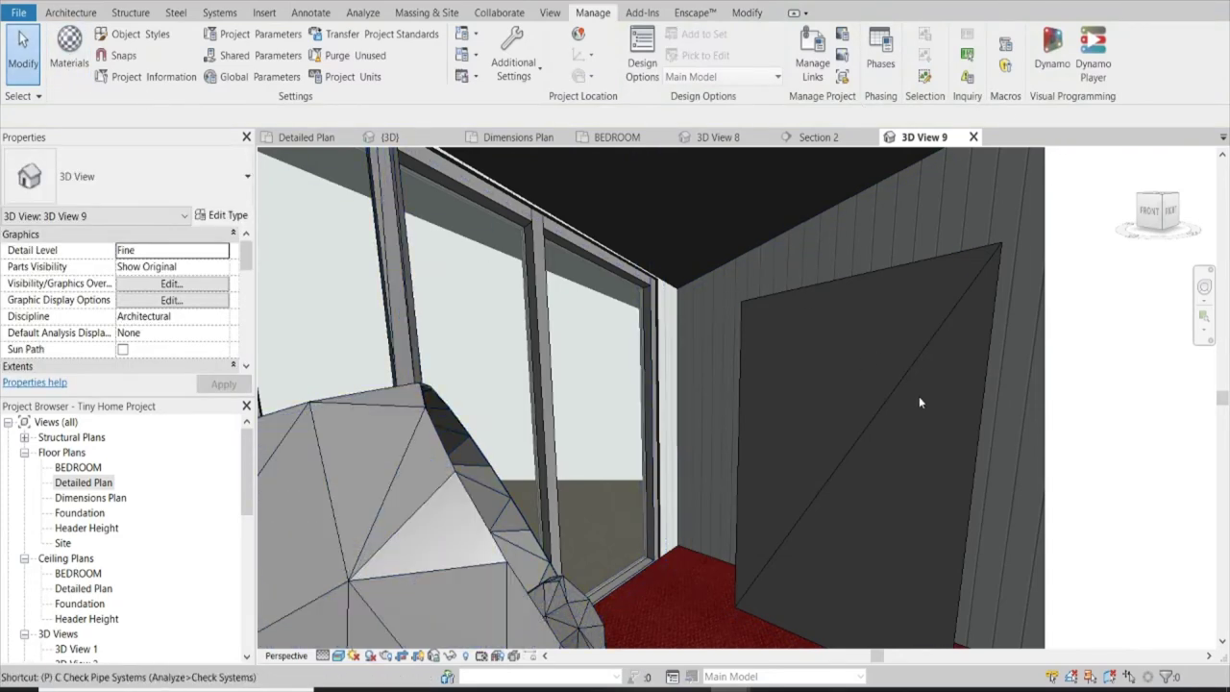
pyautogui.press('m')
pyautogui.press('a')
pyautogui.press('t')
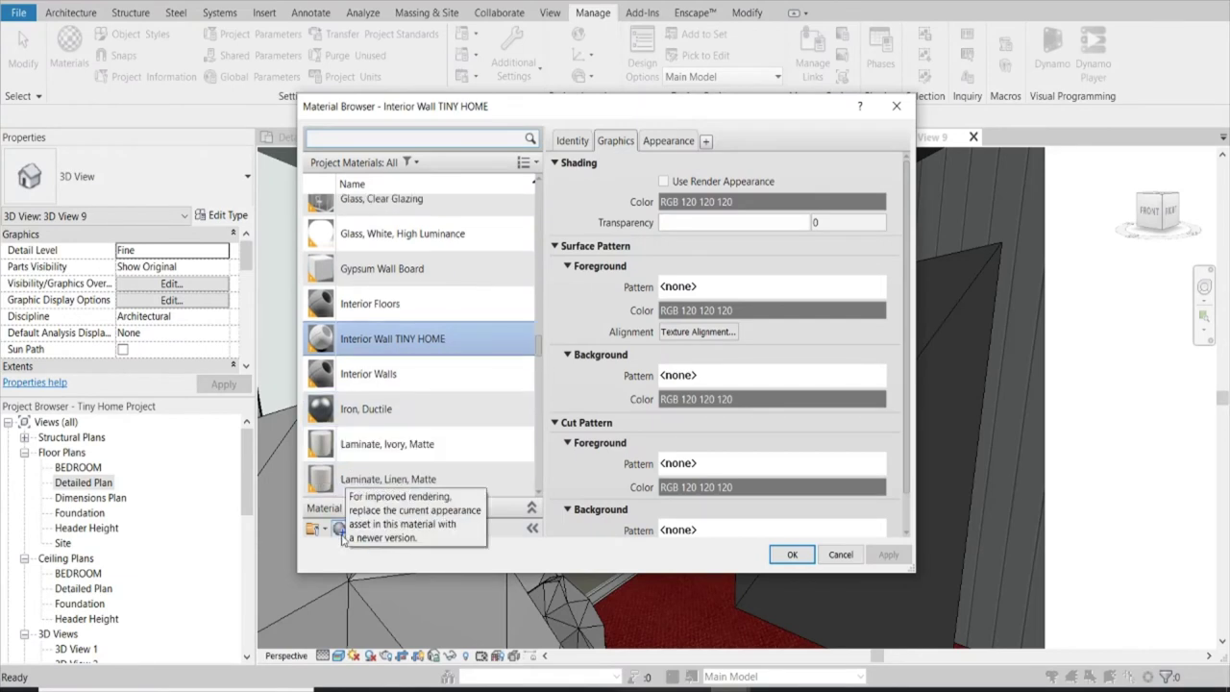
pyautogui.click(346, 528)
pyautogui.click(375, 546)
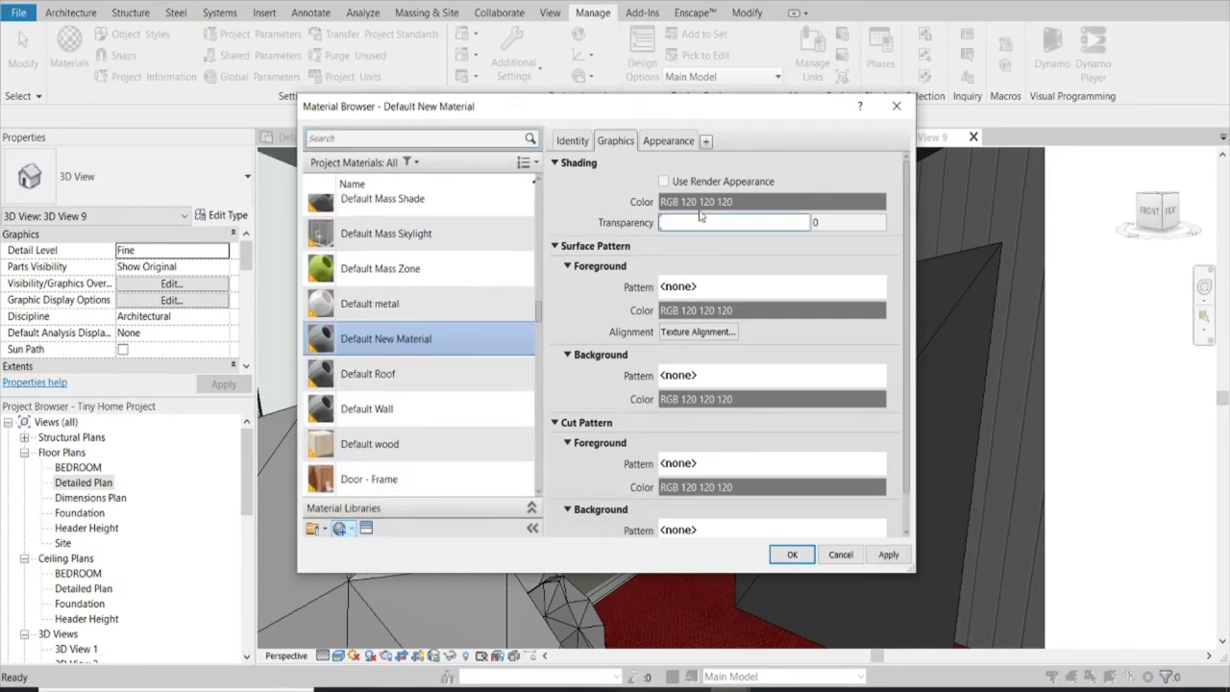
# Rename the material Wood Floor Tiny Home, texture it with Wood Floor Office.jpg, and save.
pyautogui.rightClick(442, 345)
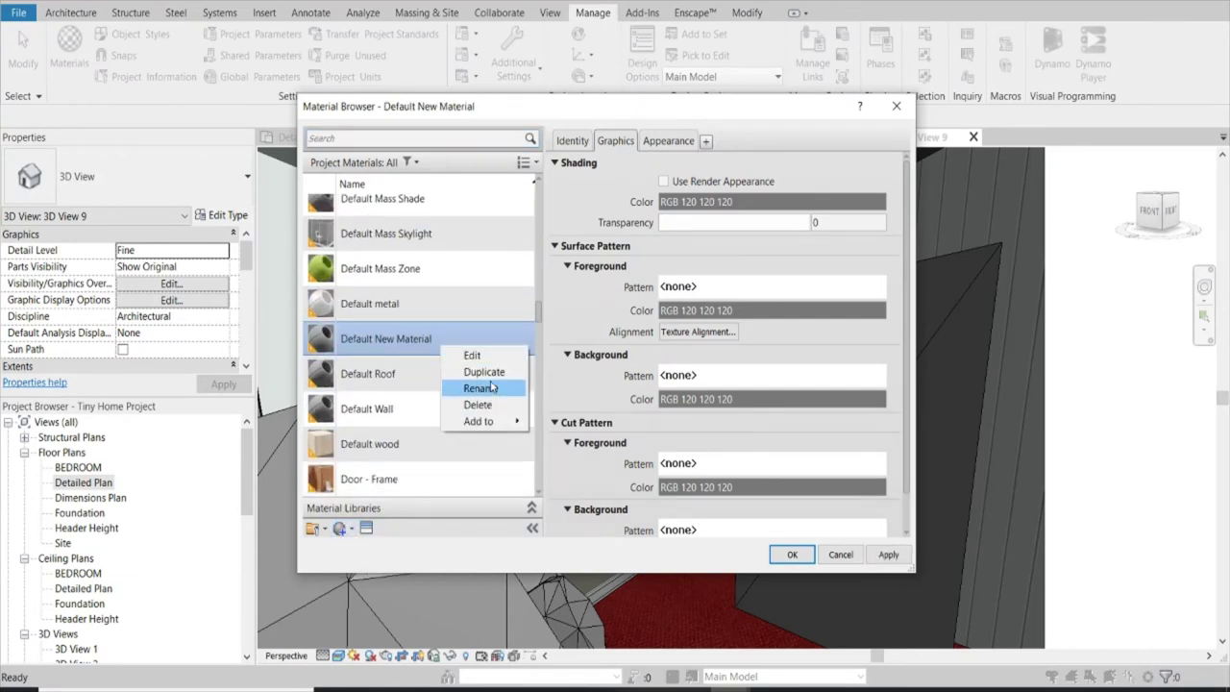
pyautogui.click(480, 387)
pyautogui.write('Wood Floor Tiny Home')
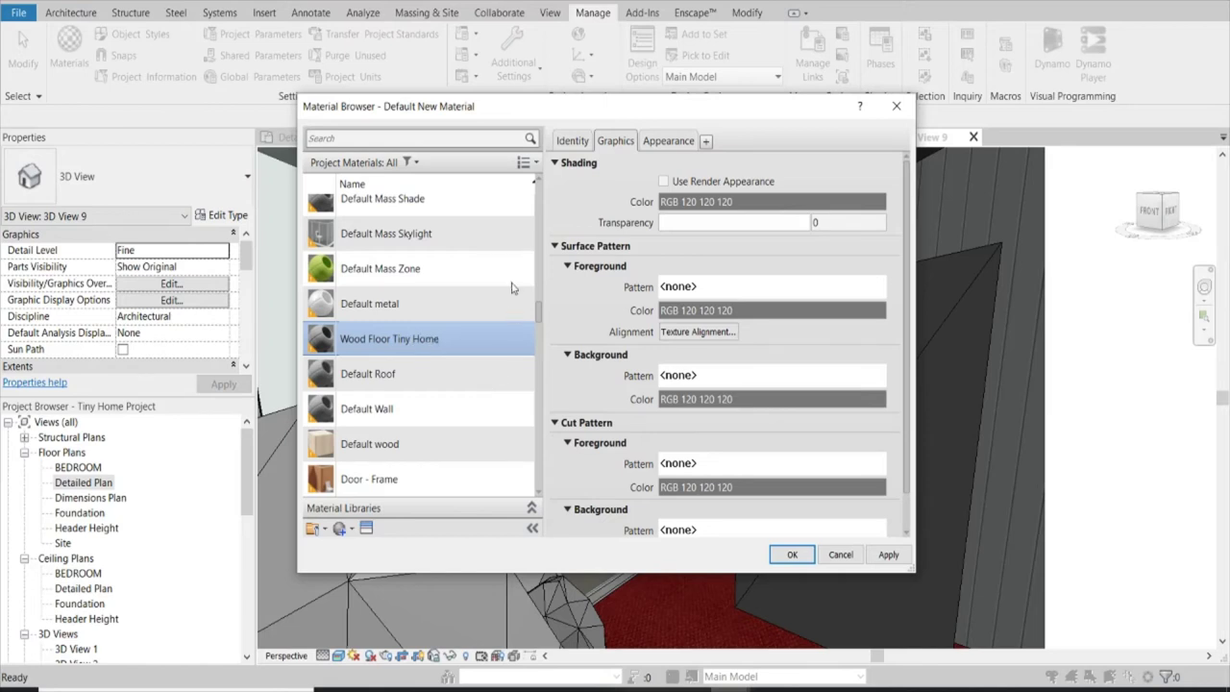
pyautogui.click(684, 144)
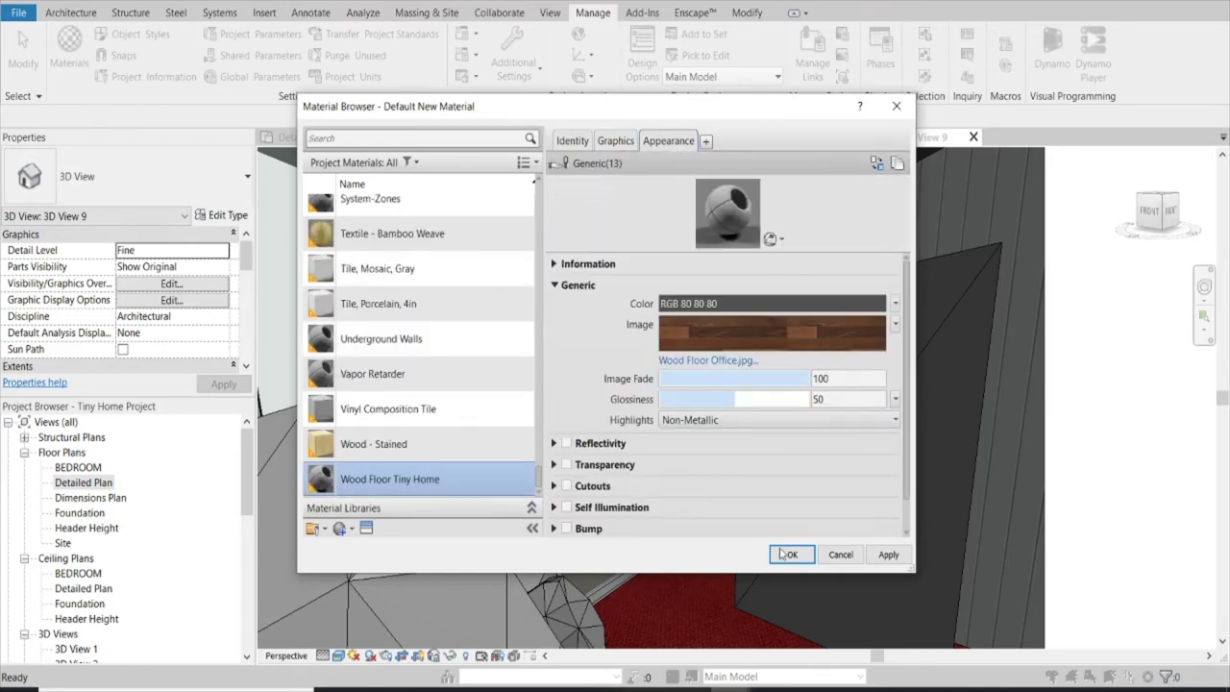
pyautogui.click(749, 394)
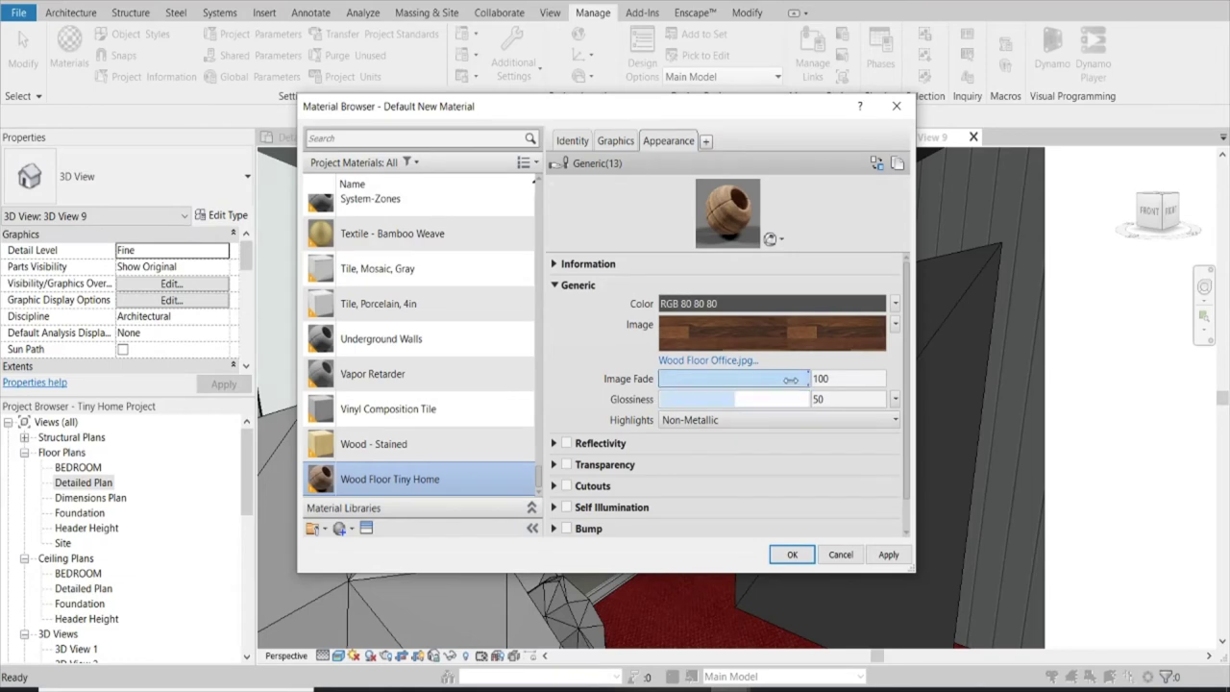
pyautogui.click(795, 556)
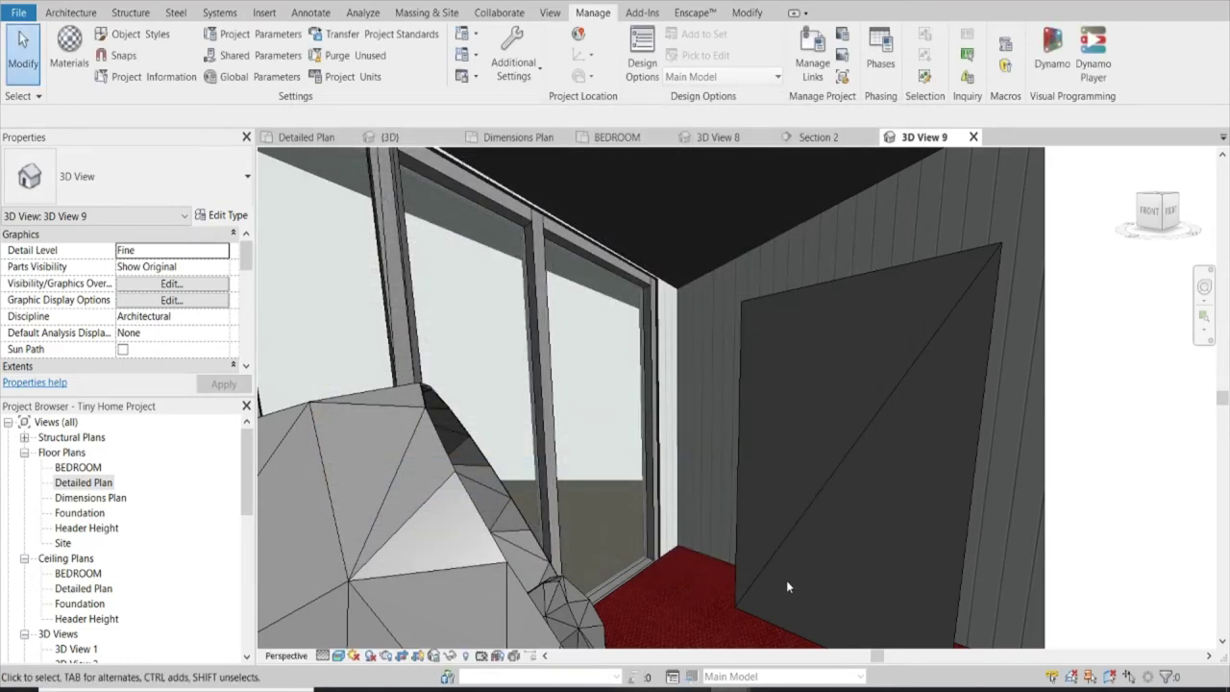
# Repaint the red carpet floor with the Wood Floor Tiny Home material.
pyautogui.press('p')
pyautogui.press('t')
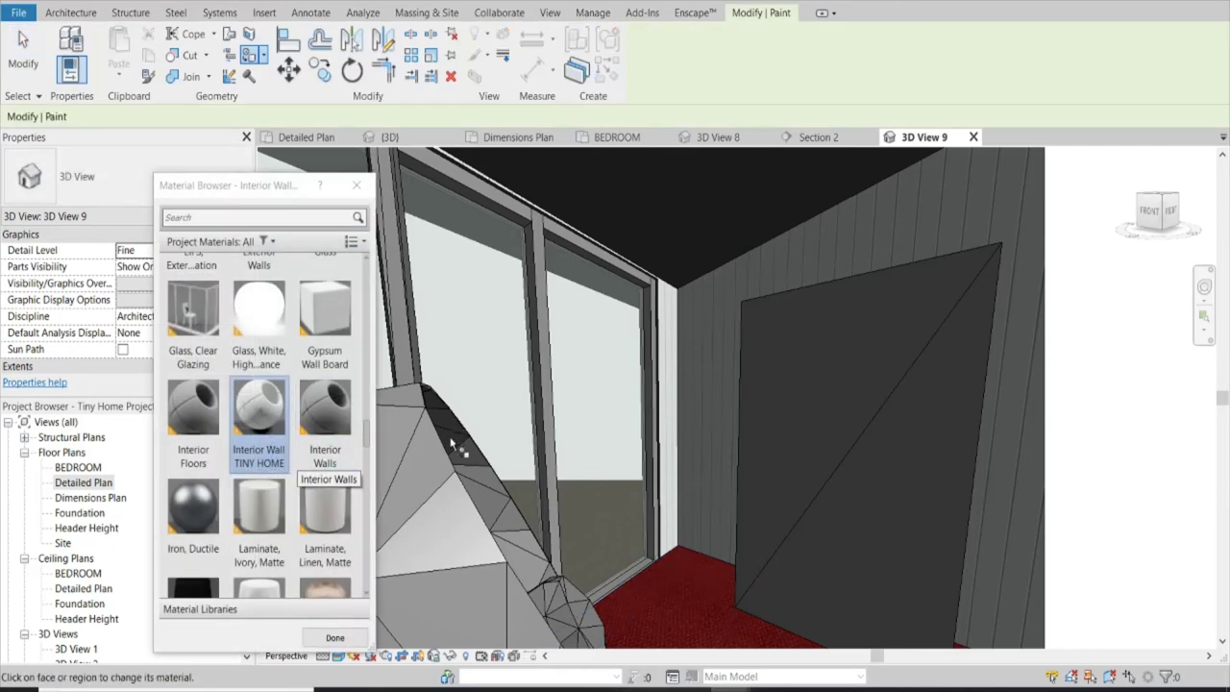
pyautogui.scroll(1, 255, 288)
pyautogui.click(228, 216)
pyautogui.write('wood floor')
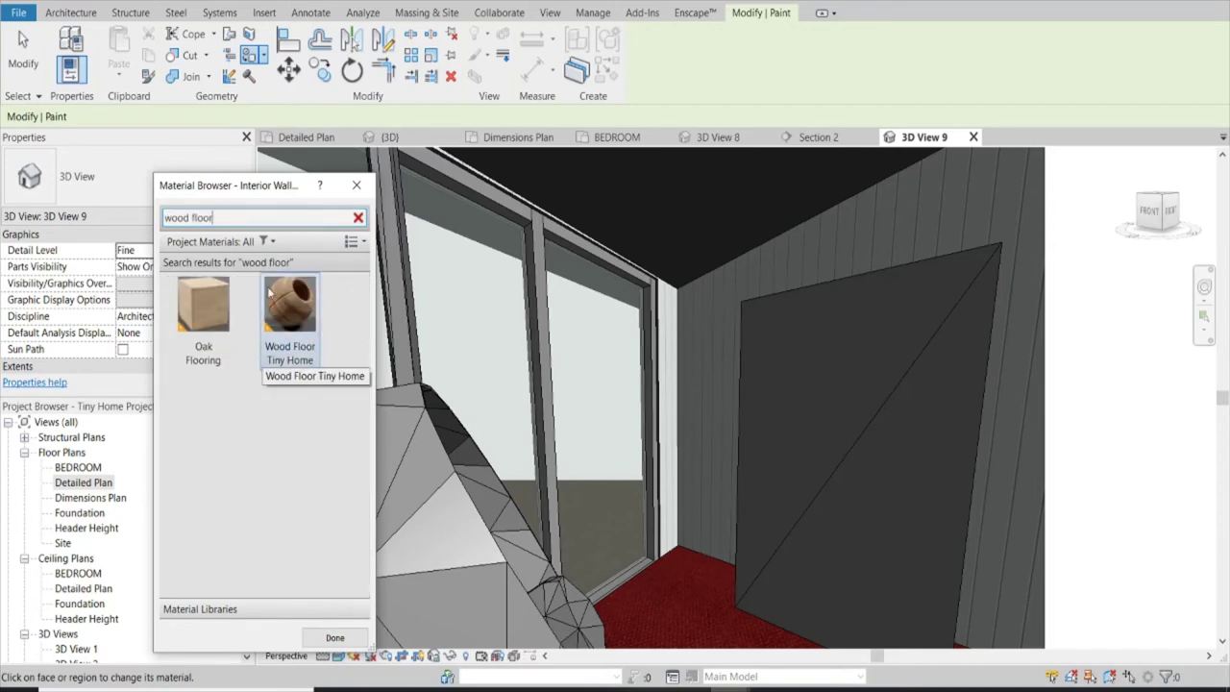
pyautogui.click(286, 309)
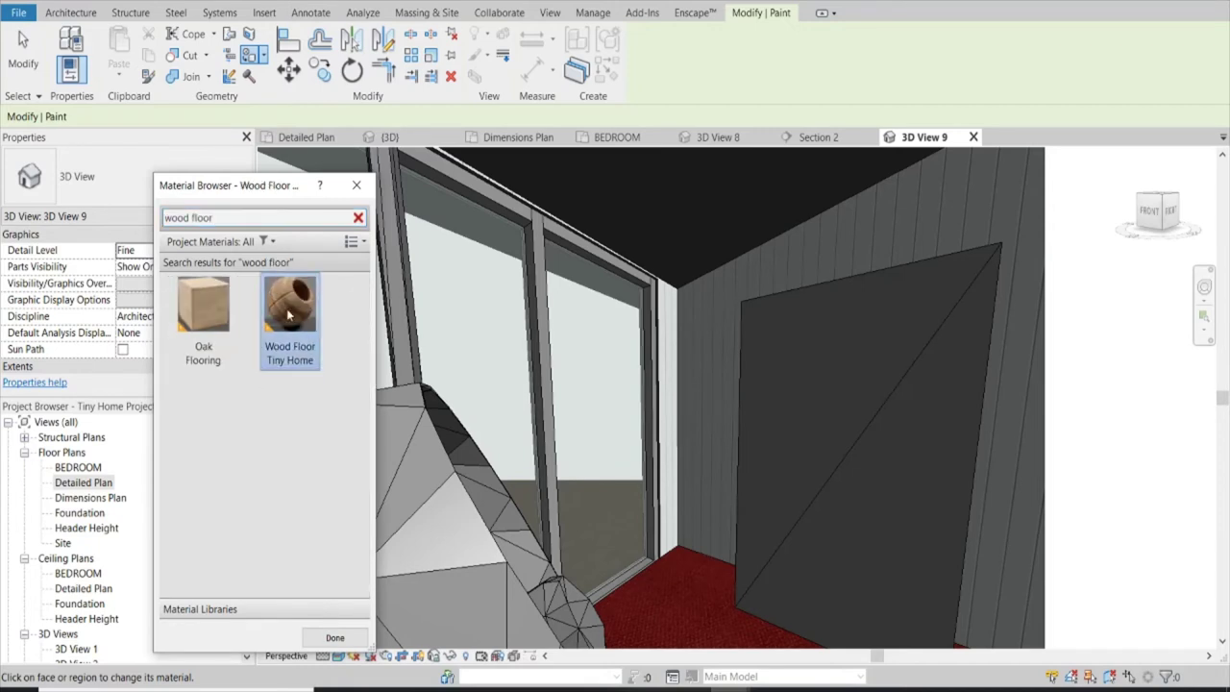
pyautogui.click(678, 615)
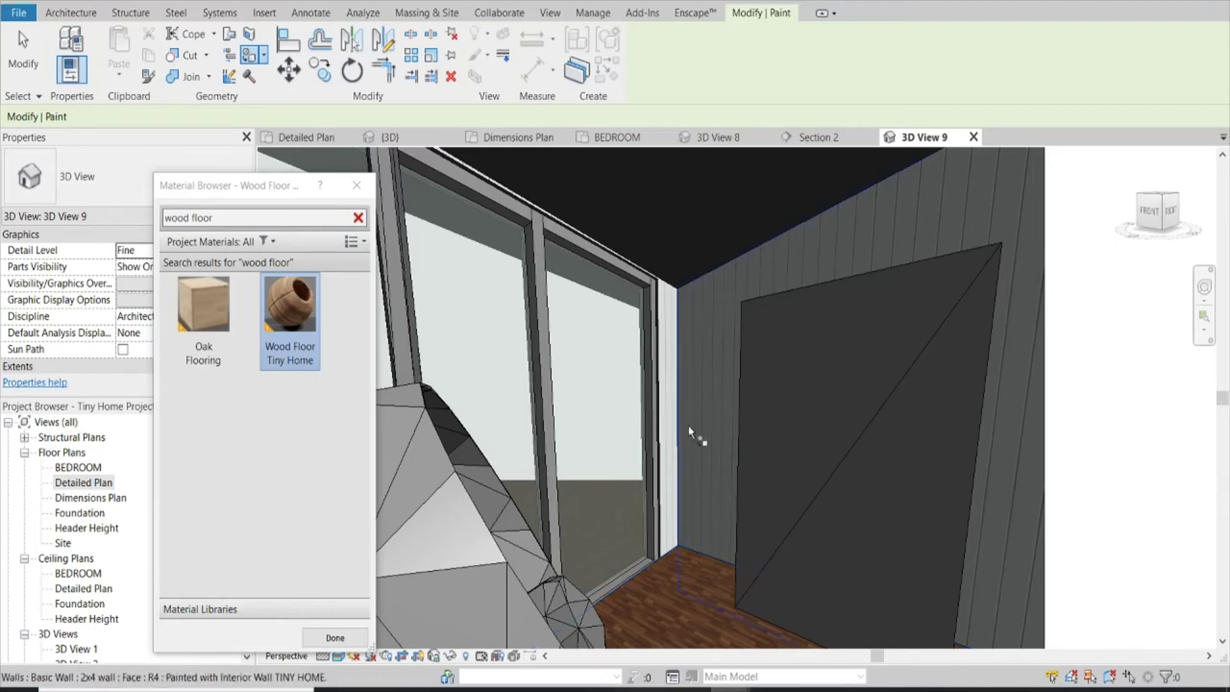
pyautogui.click(337, 637)
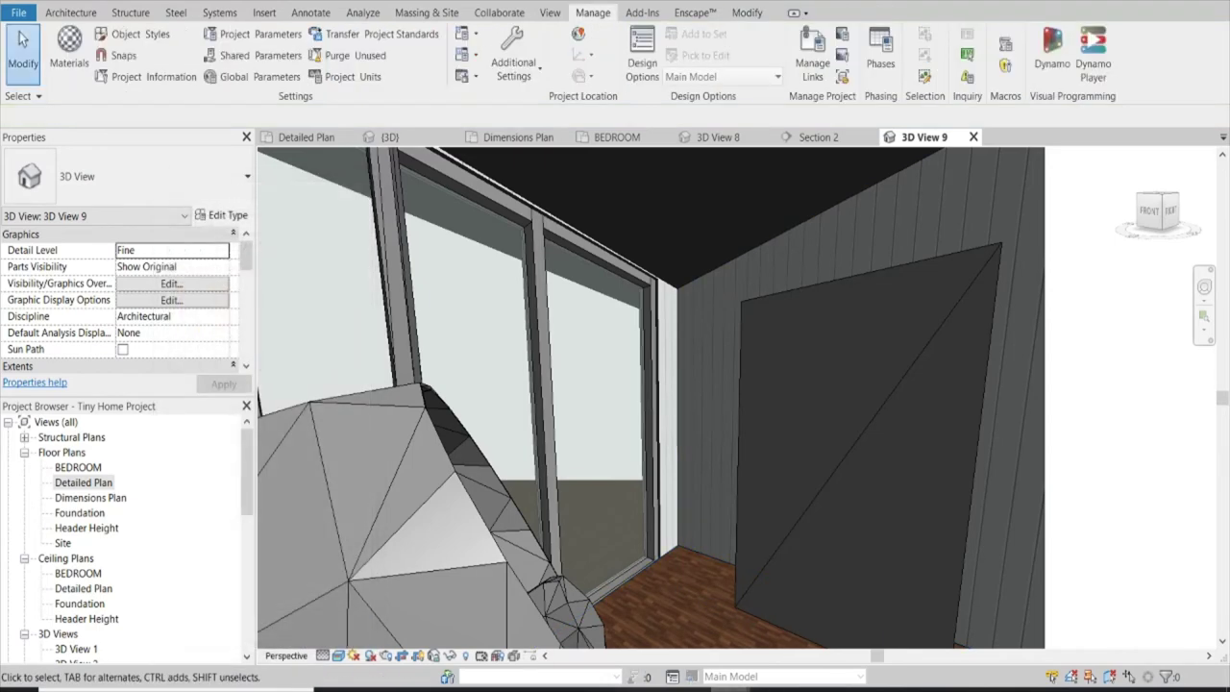
# Check the new wood floor in the Enscape render, then return to 3D View 9.
pyautogui.click(817, 644)
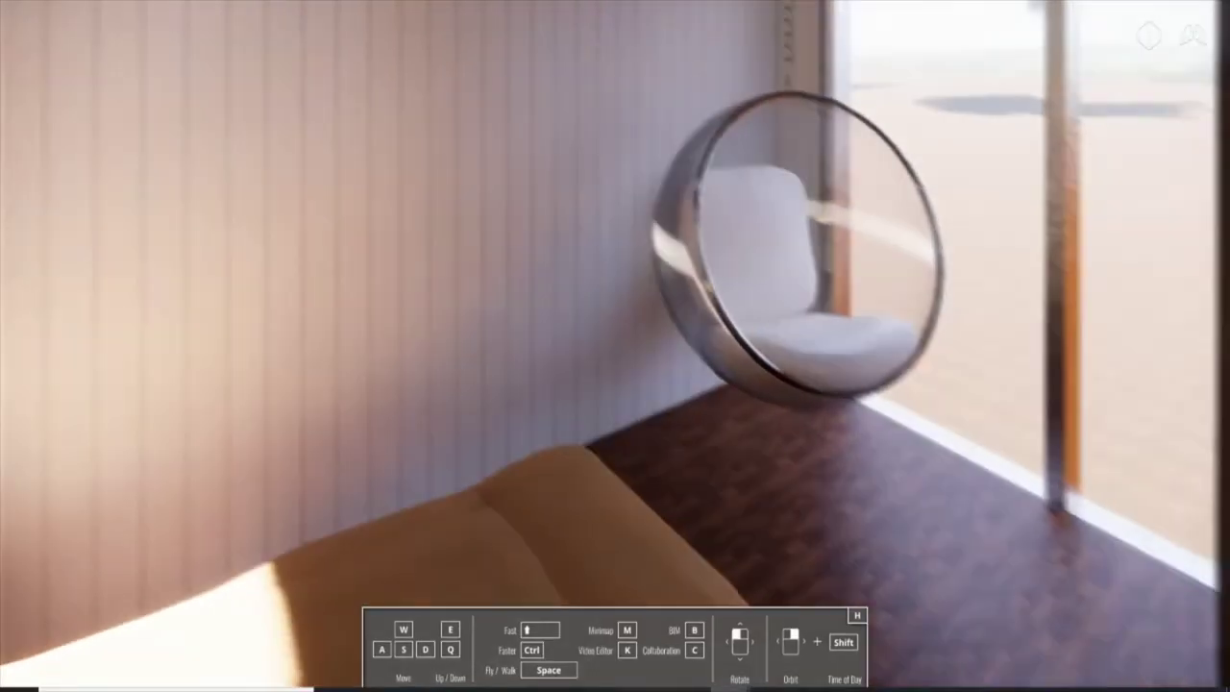
pyautogui.moveTo(637, 321); pyautogui.dragTo(615, 317)
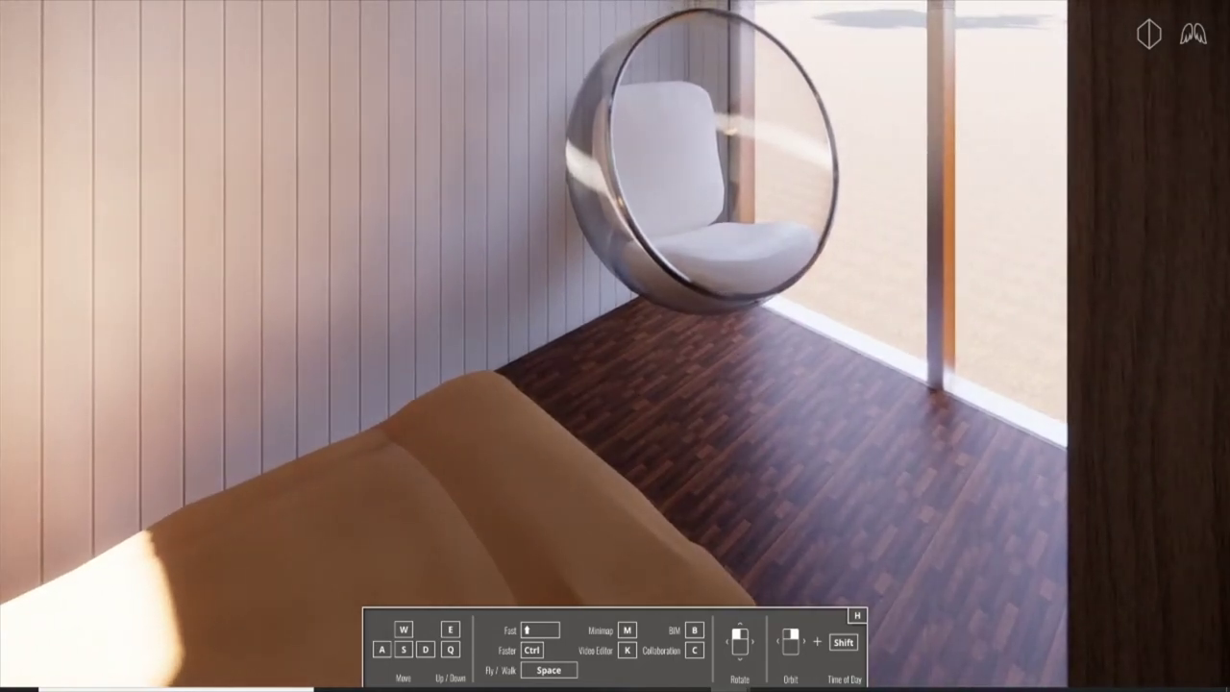
pyautogui.hotkey('alt', 'Tab')
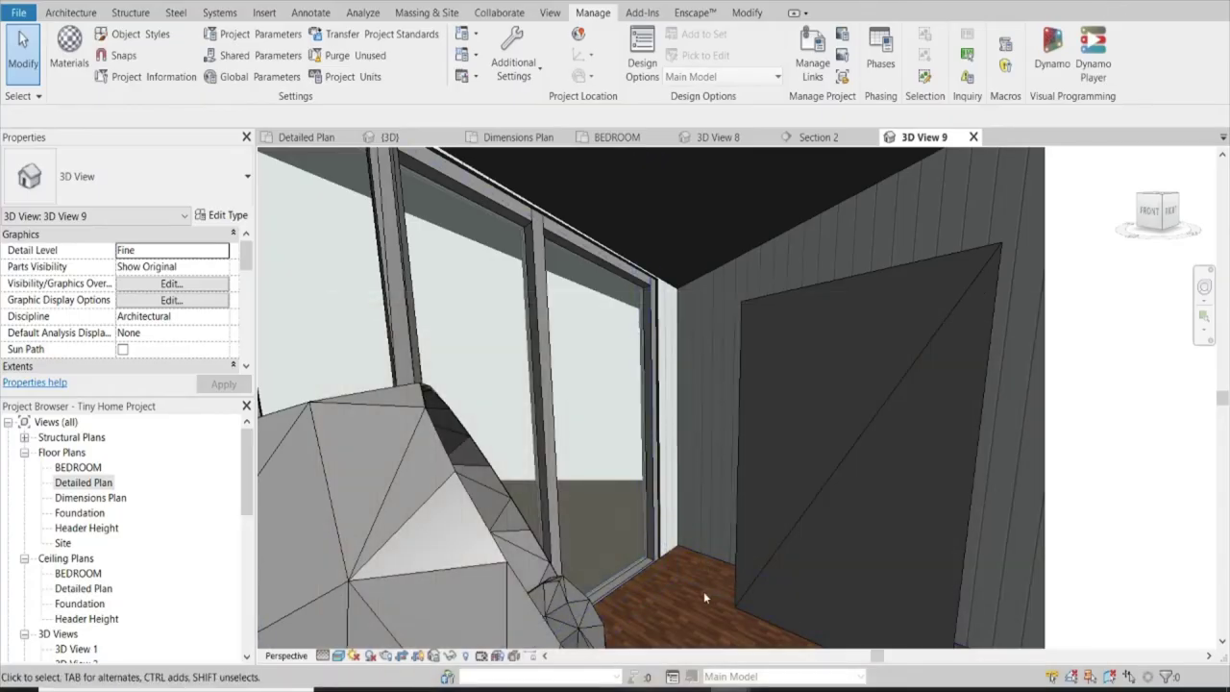
# Set the Wood Floor Tiny Home texture to 3'-0" sample size with 90° rotation, and apply.
pyautogui.click(69, 46)
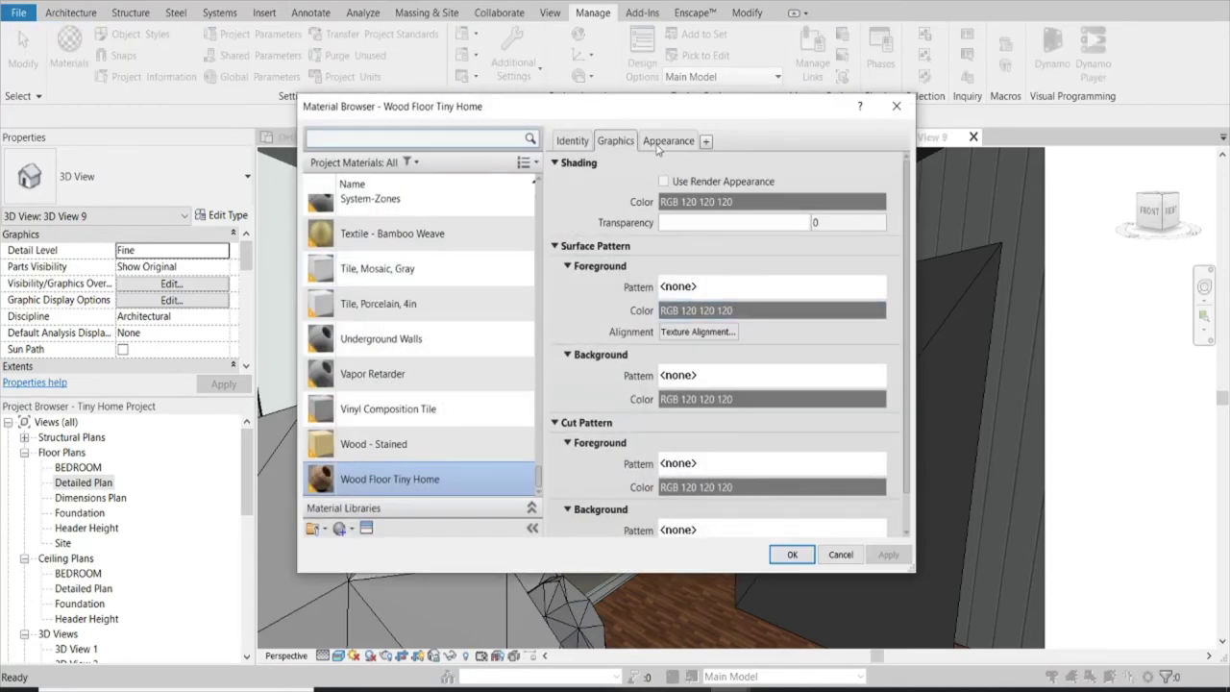
pyautogui.click(665, 141)
pyautogui.click(777, 335)
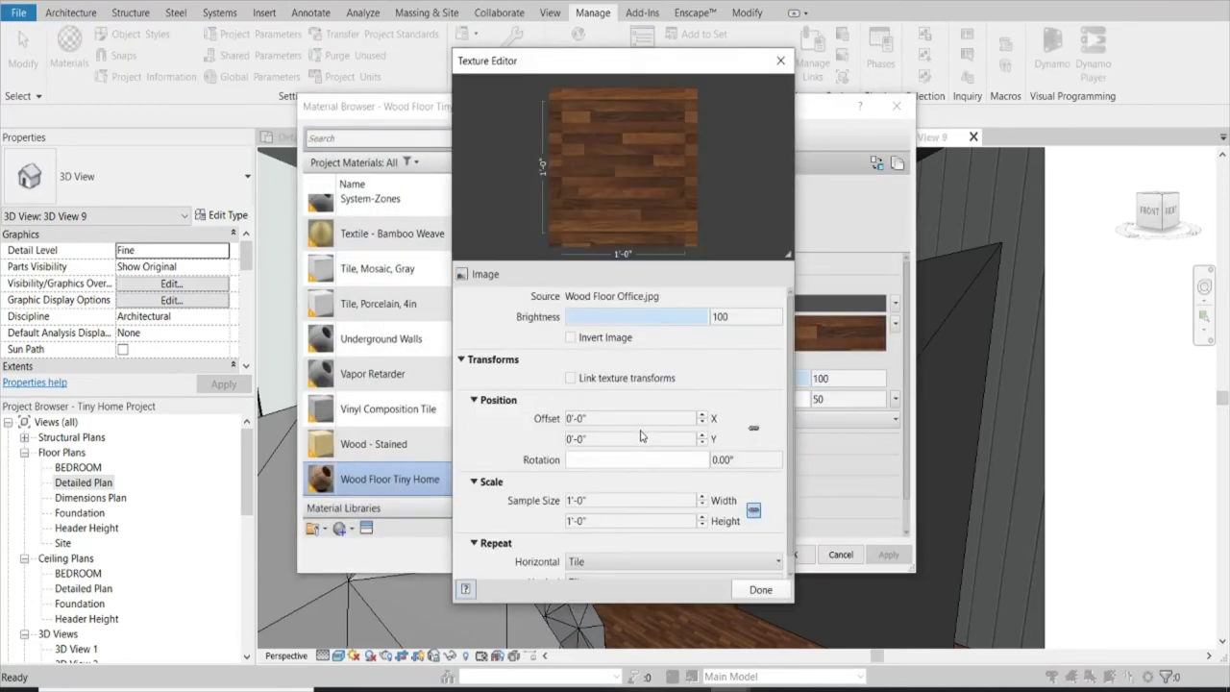
pyautogui.click(591, 500)
pyautogui.write("3'")
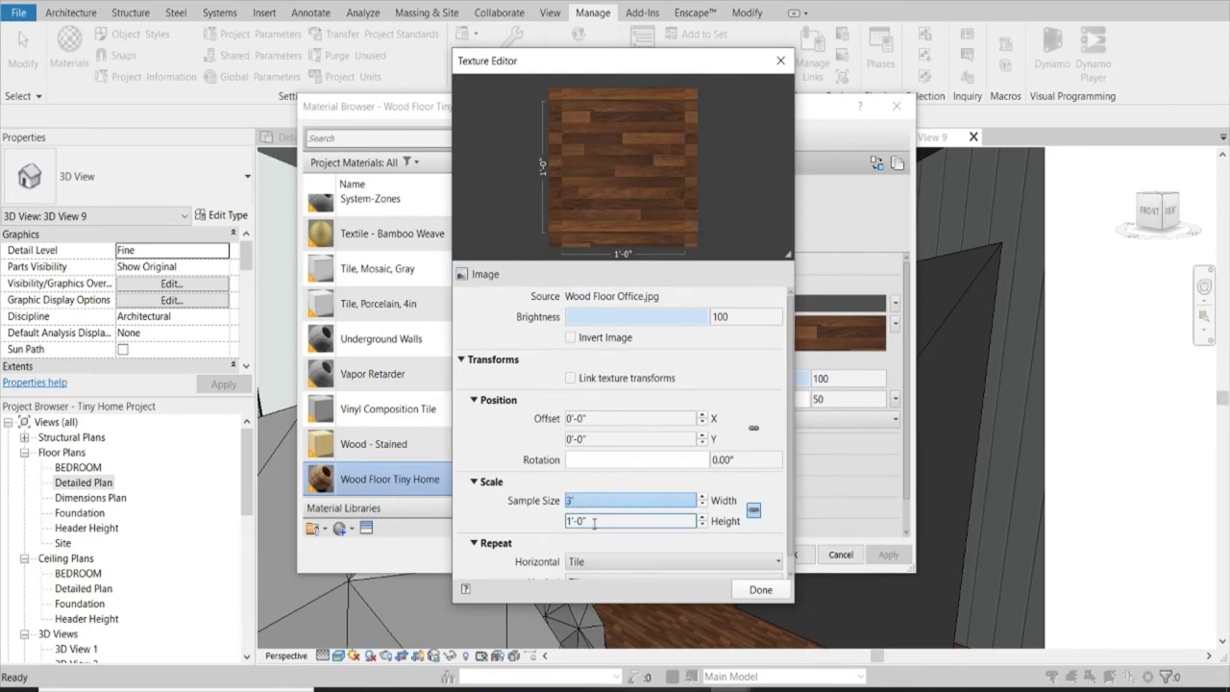
pyautogui.click(594, 521)
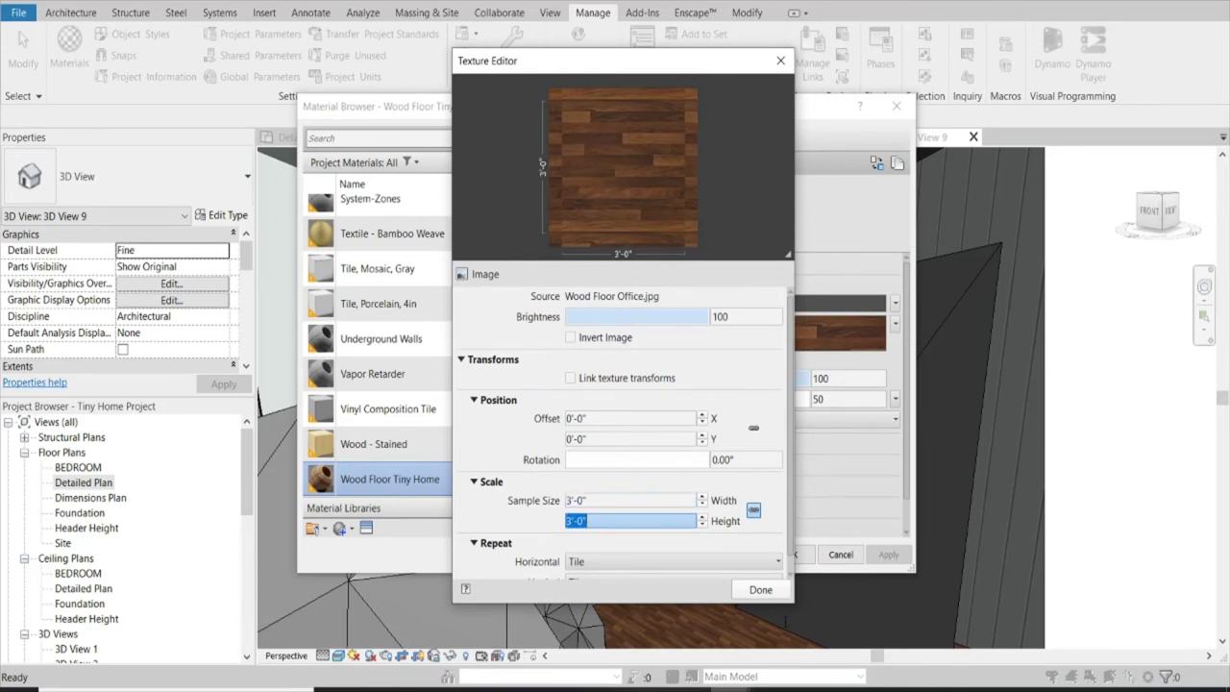
pyautogui.click(759, 590)
pyautogui.click(780, 338)
pyautogui.write('90')
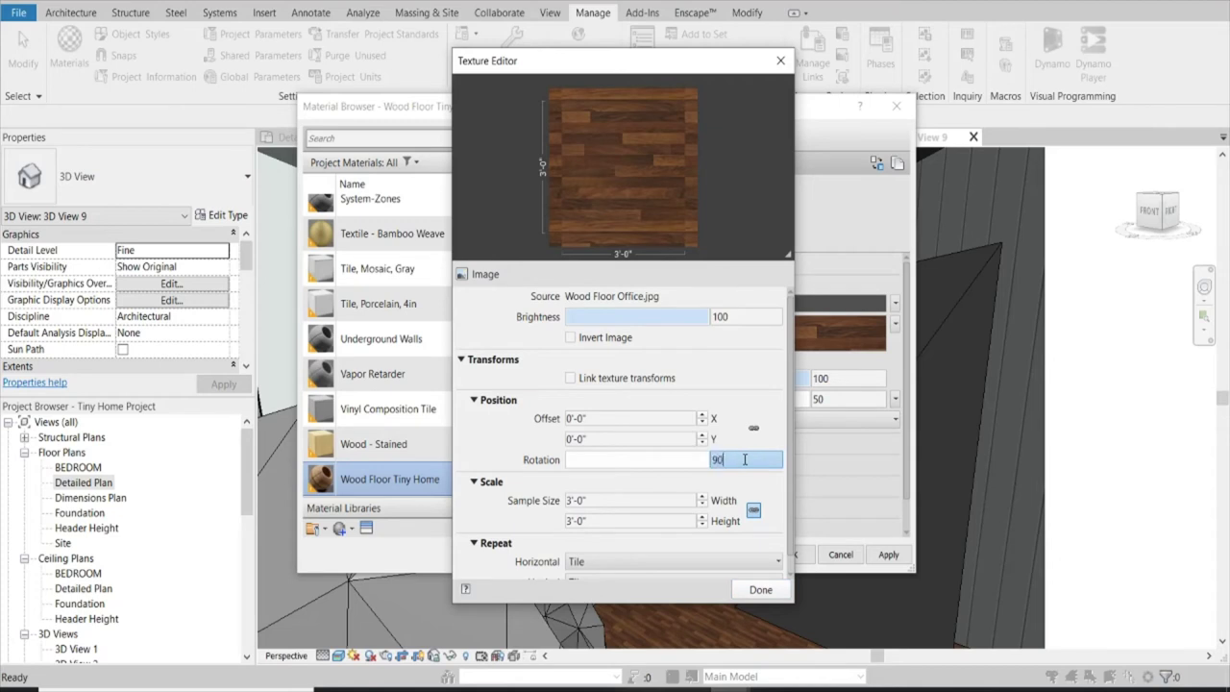
pyautogui.click(760, 590)
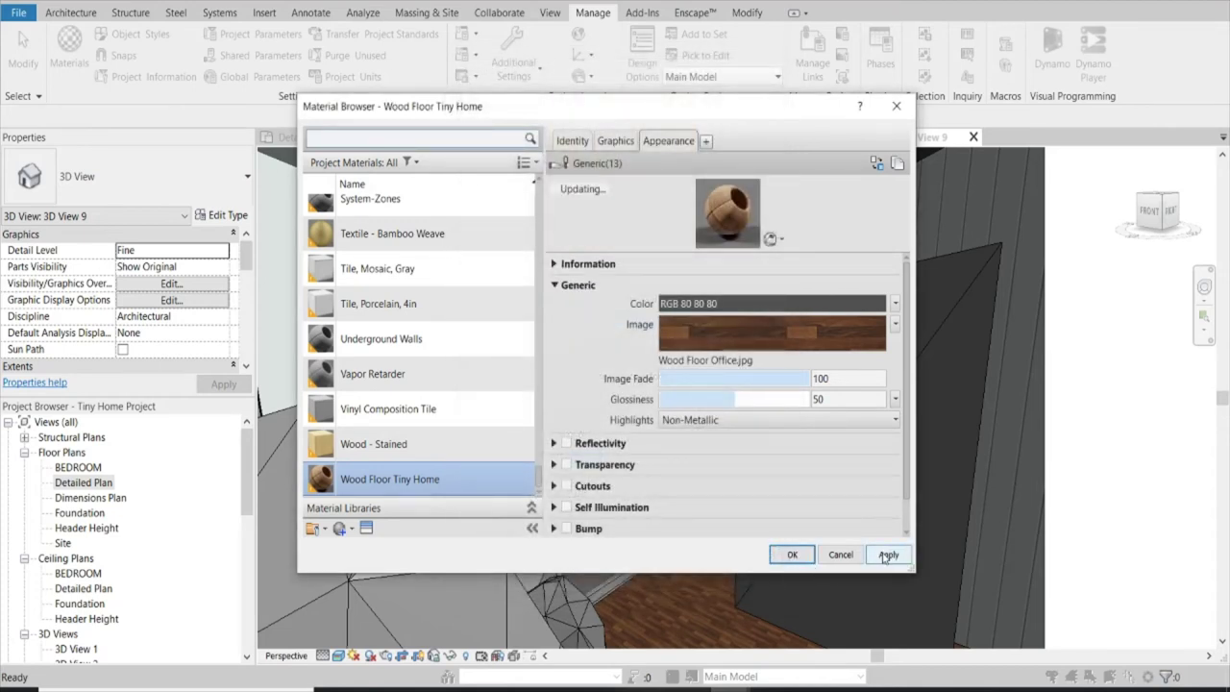
pyautogui.click(884, 555)
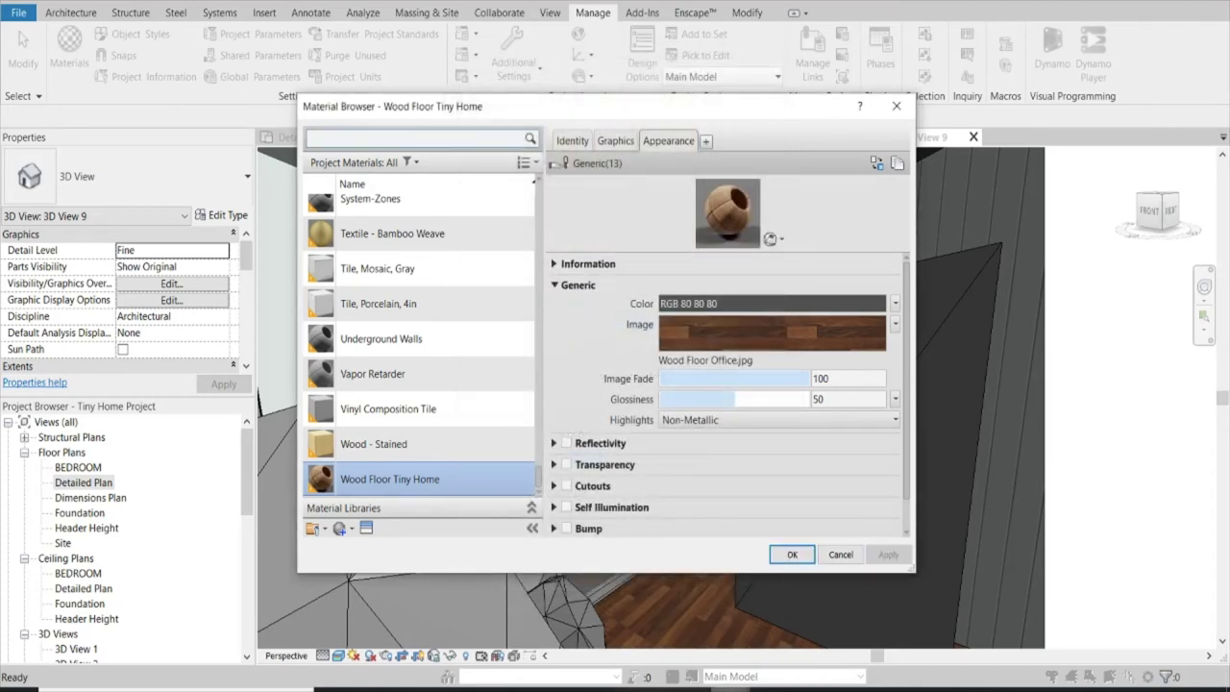
# Inspect the rotated plank floor in the Enscape render, aiming toward the wall and bed.
pyautogui.click(826, 639)
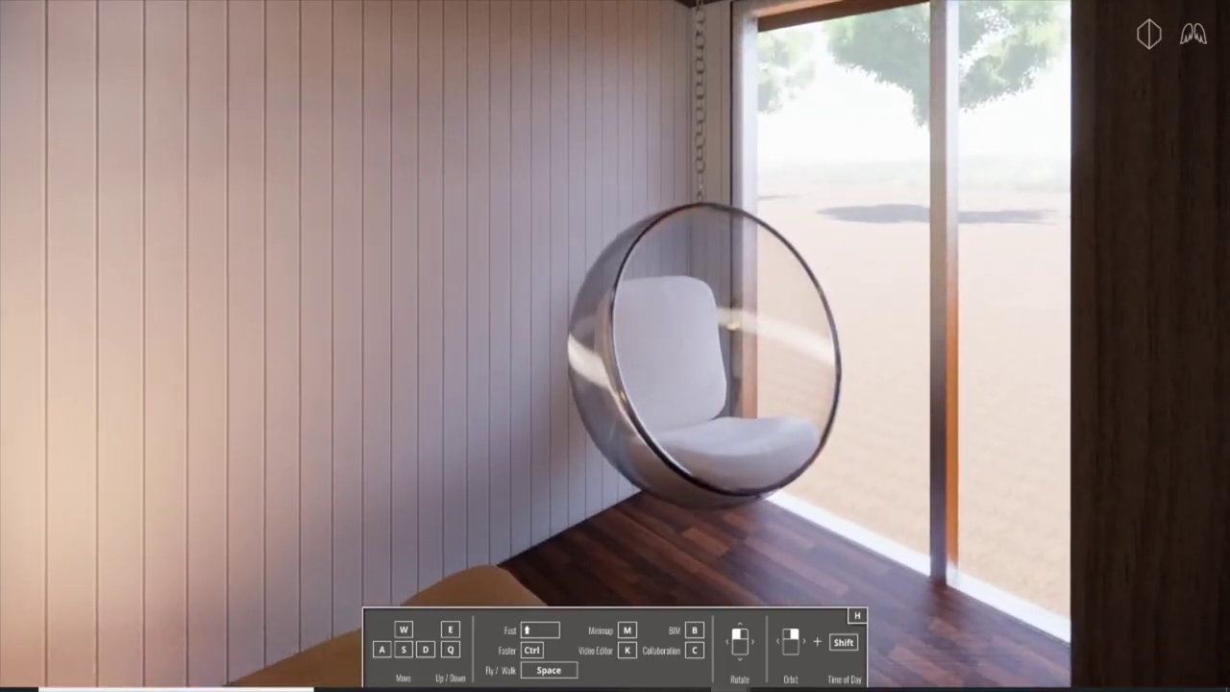
pyautogui.moveTo(582, 327); pyautogui.dragTo(682, 368)
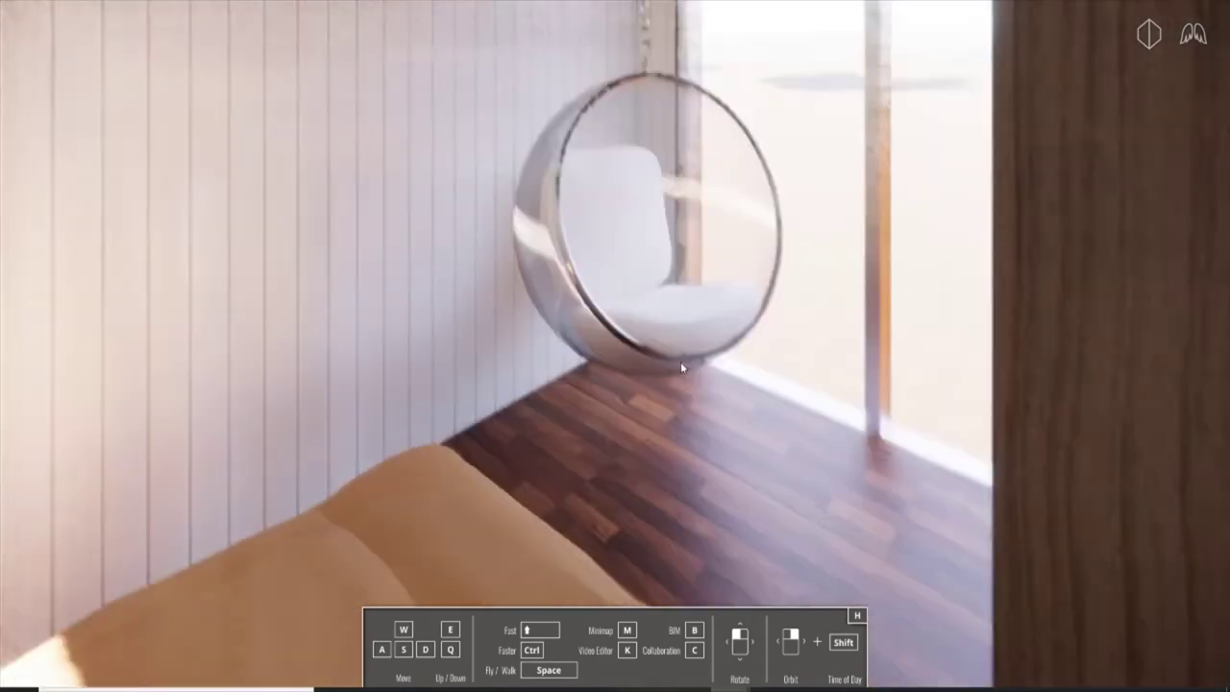
pyautogui.moveTo(682, 368)
pyautogui.mouseDown()
pyautogui.moveTo(461, 289)
pyautogui.moveTo(615, 359)
pyautogui.mouseUp()
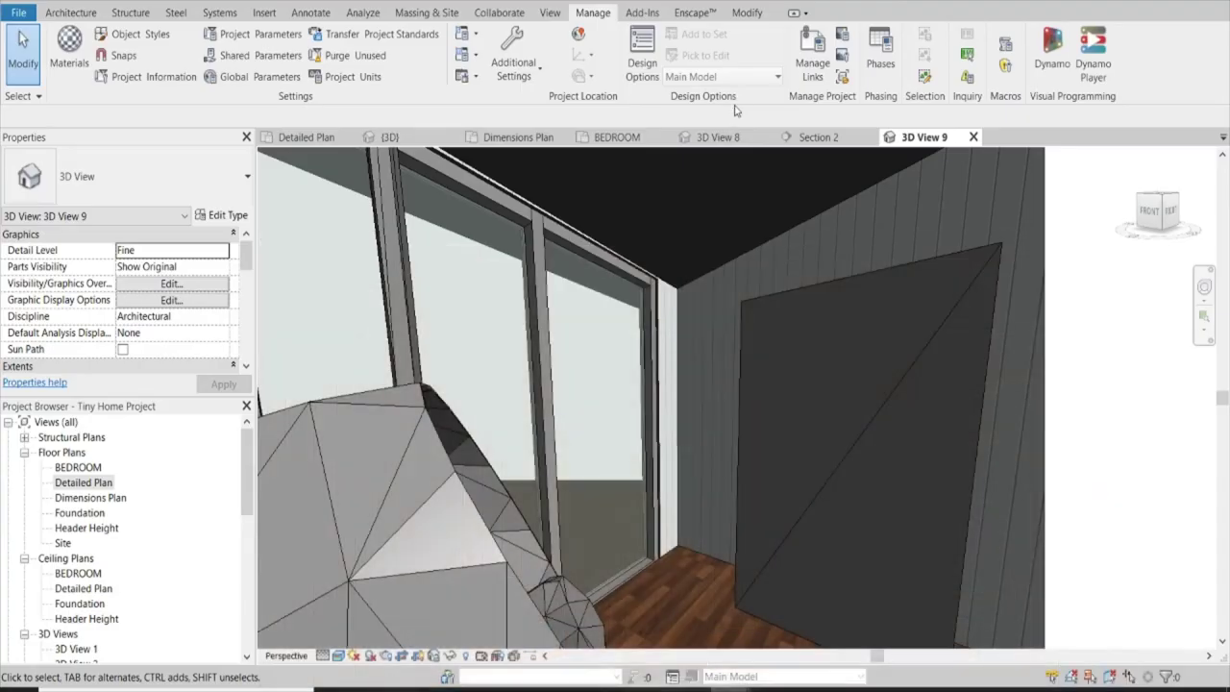
# Place a Wall Frame from the Enscape Asset Library on the bottom wall of the Detailed Plan.
pyautogui.click(305, 136)
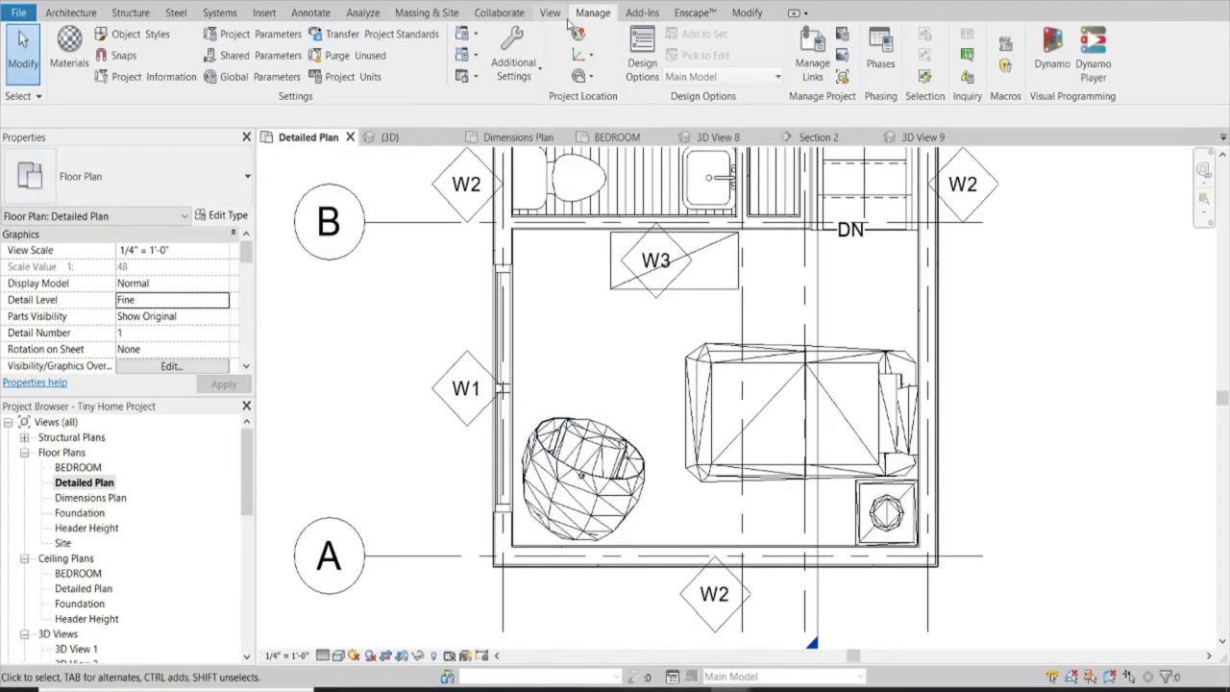
pyautogui.click(692, 13)
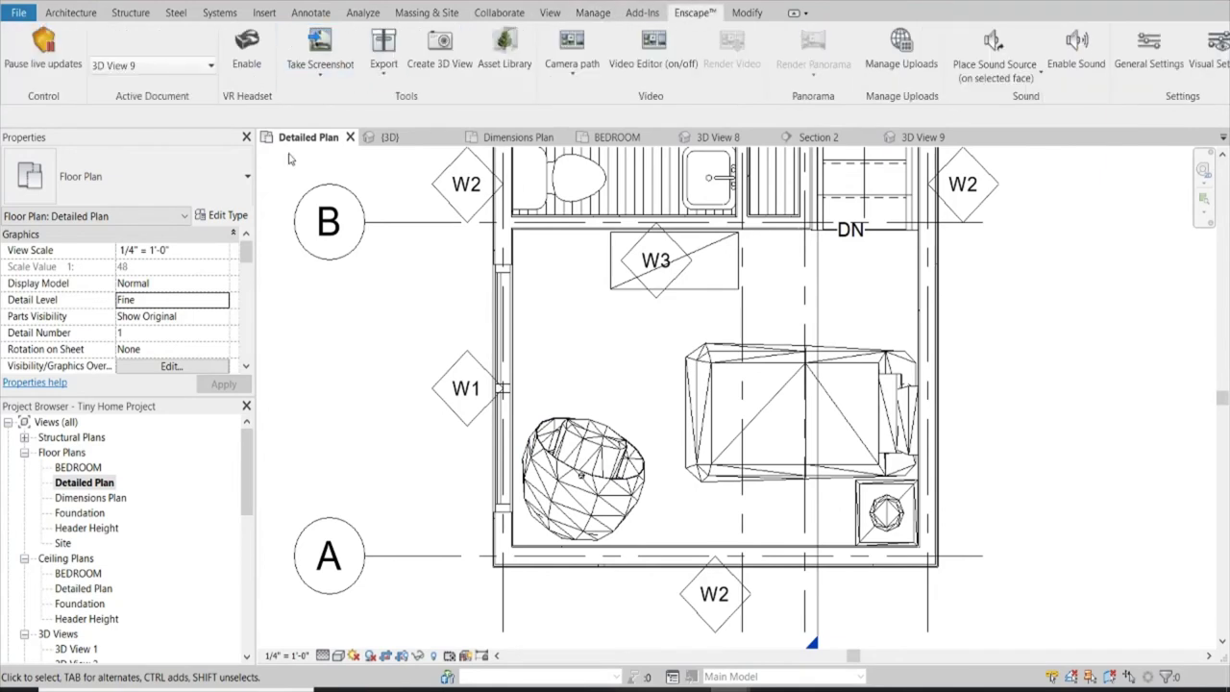
pyautogui.click(505, 48)
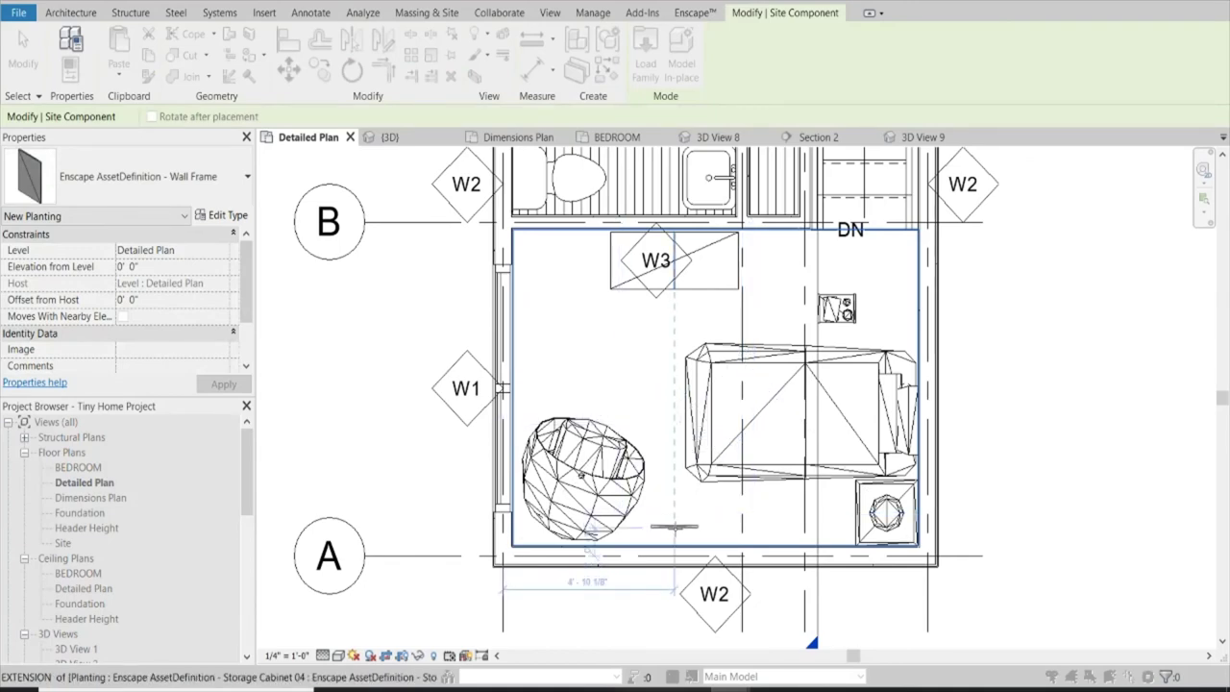
pyautogui.click(673, 527)
pyautogui.scroll(5, 672, 526)
pyautogui.press('Escape')
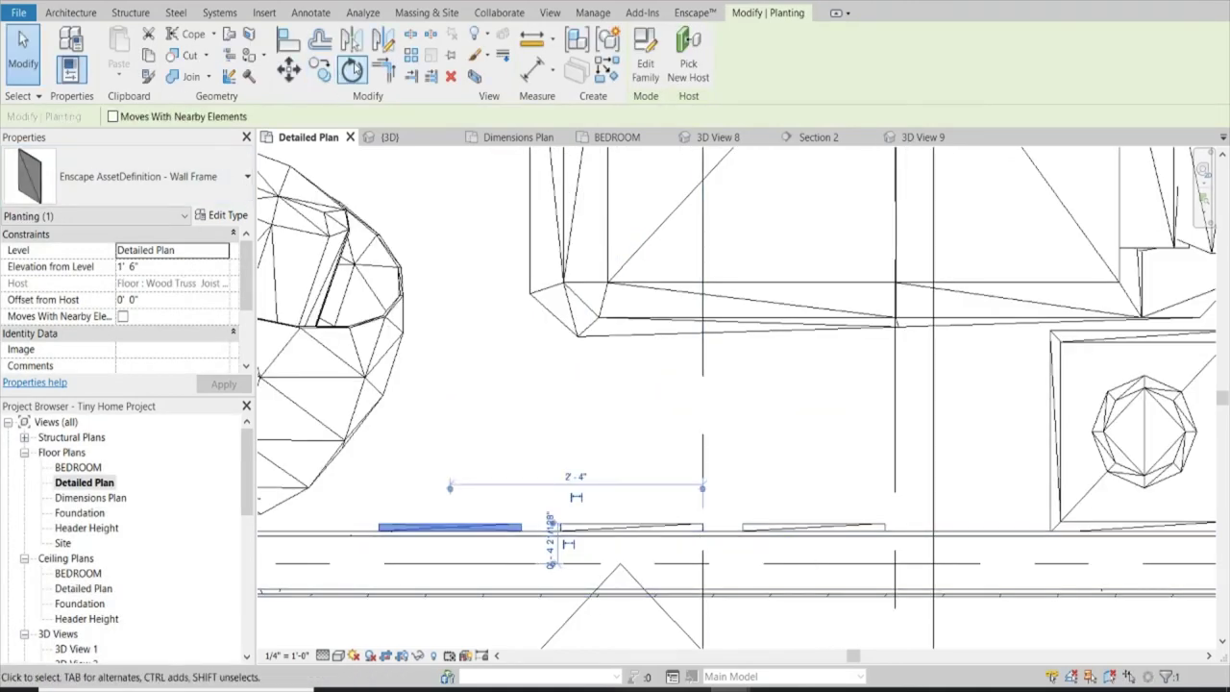
# Rotate the new wall frame 180°.
pyautogui.click(352, 69)
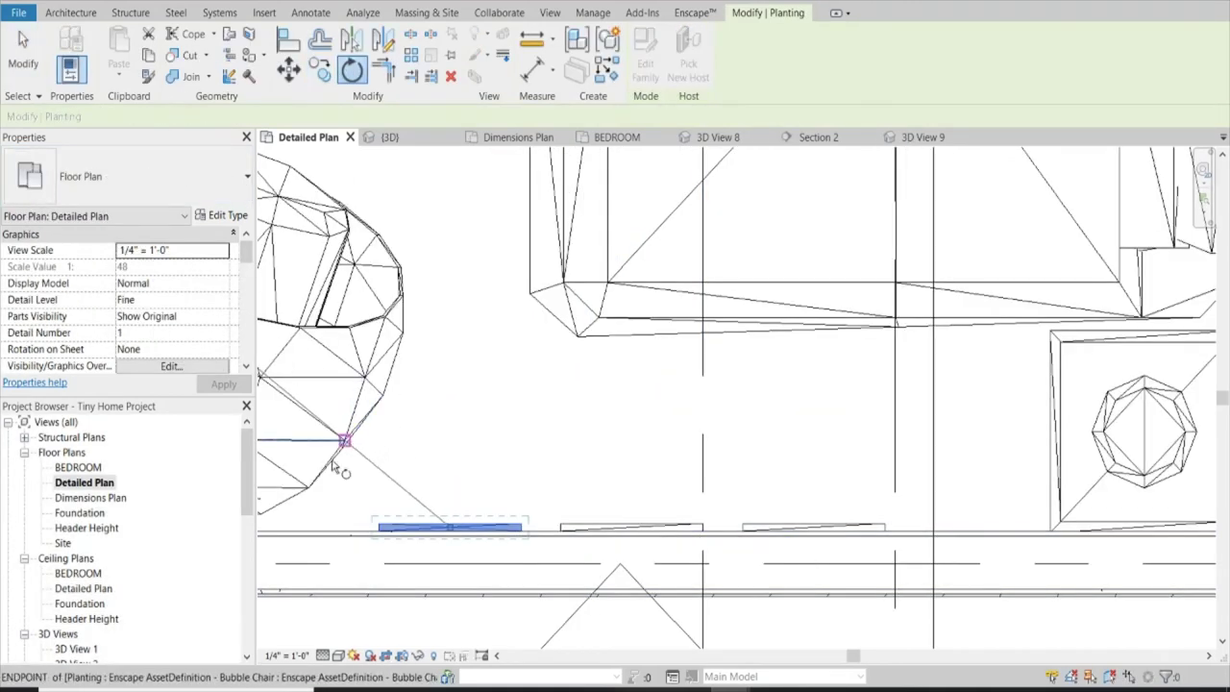
pyautogui.click(344, 528)
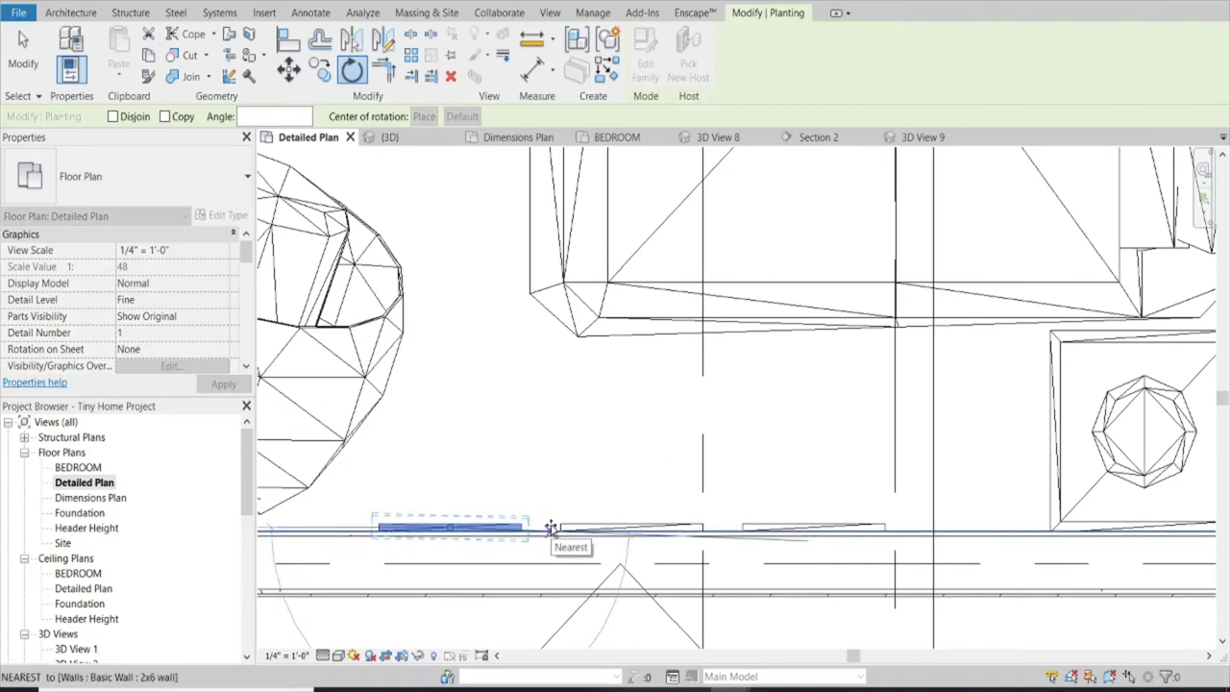
pyautogui.scroll(3, 550, 524)
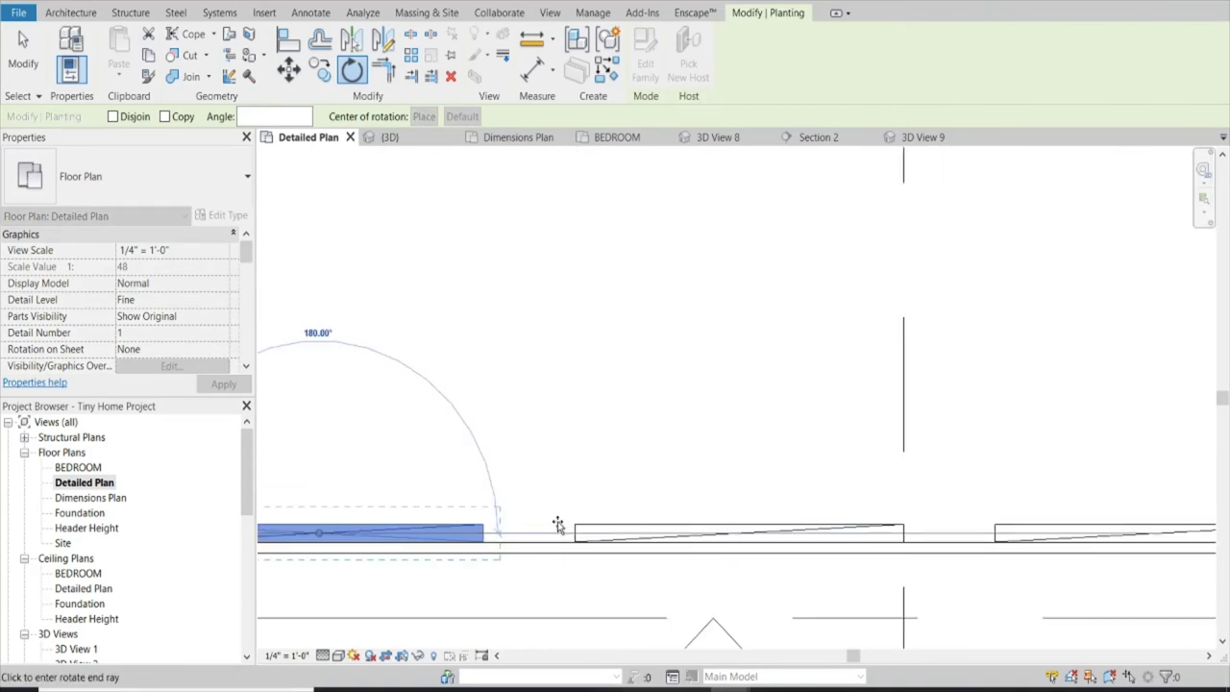
pyautogui.click(555, 530)
pyautogui.scroll(-3, 535, 488)
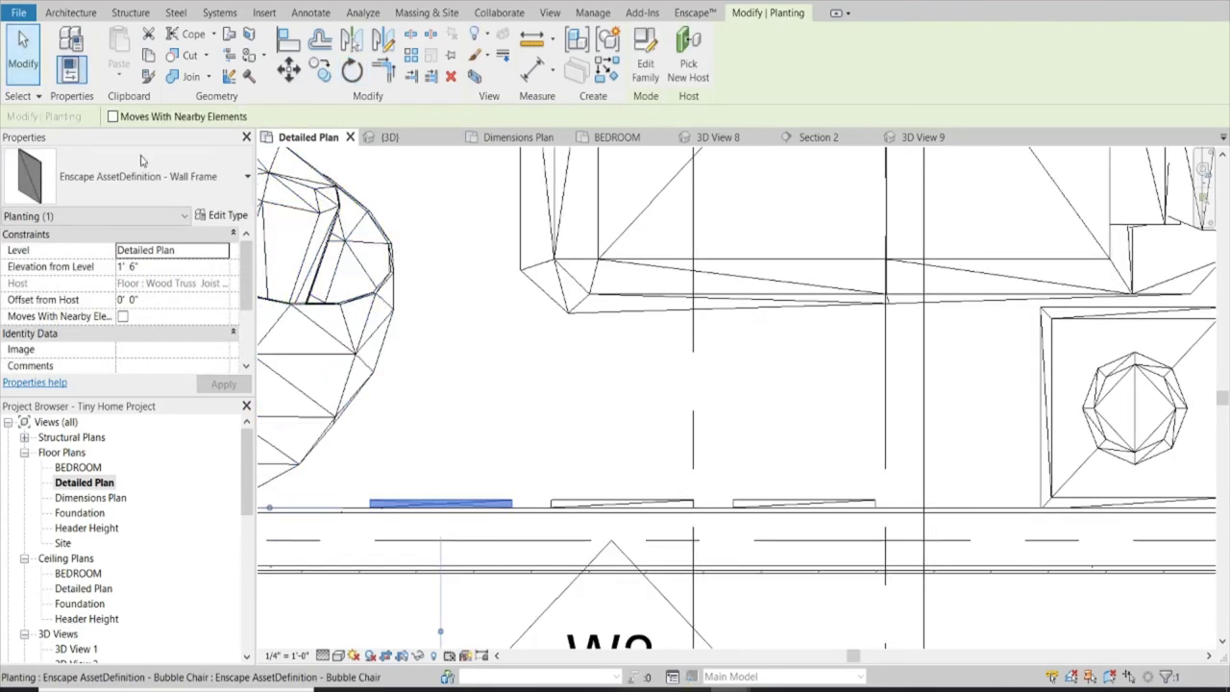
# Set all three wall frames' Elevation from Level to 5' 6".
pyautogui.click(510, 485)
pyautogui.click(508, 510)
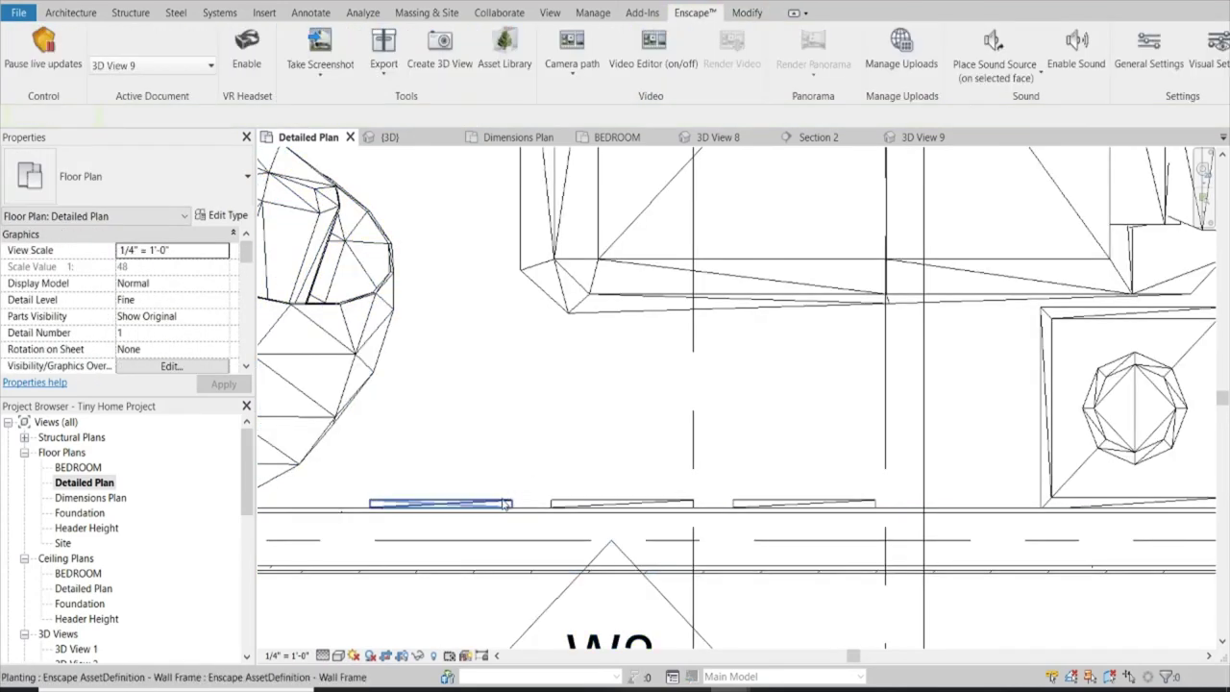
pyautogui.click(506, 503)
pyautogui.keyDown('ctrl'); pyautogui.click(766, 504); pyautogui.keyUp('ctrl')
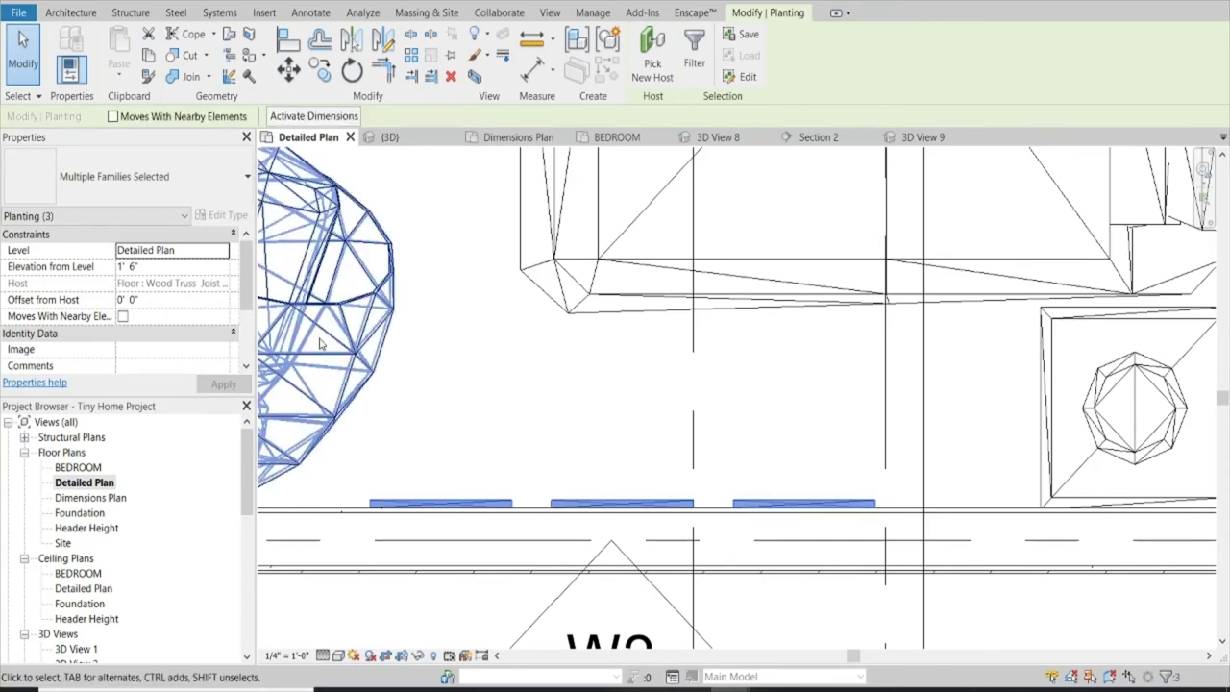
pyautogui.click(163, 266)
pyautogui.write('66"')
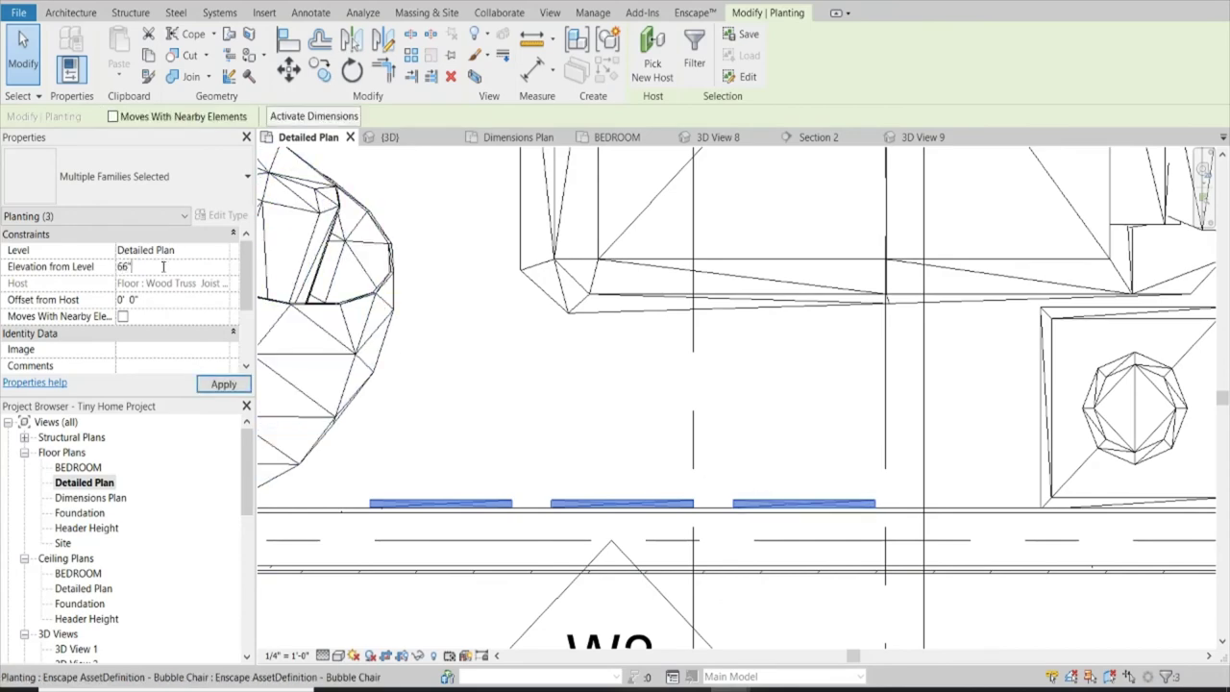
pyautogui.press('Return')
pyautogui.moveTo(730, 684)
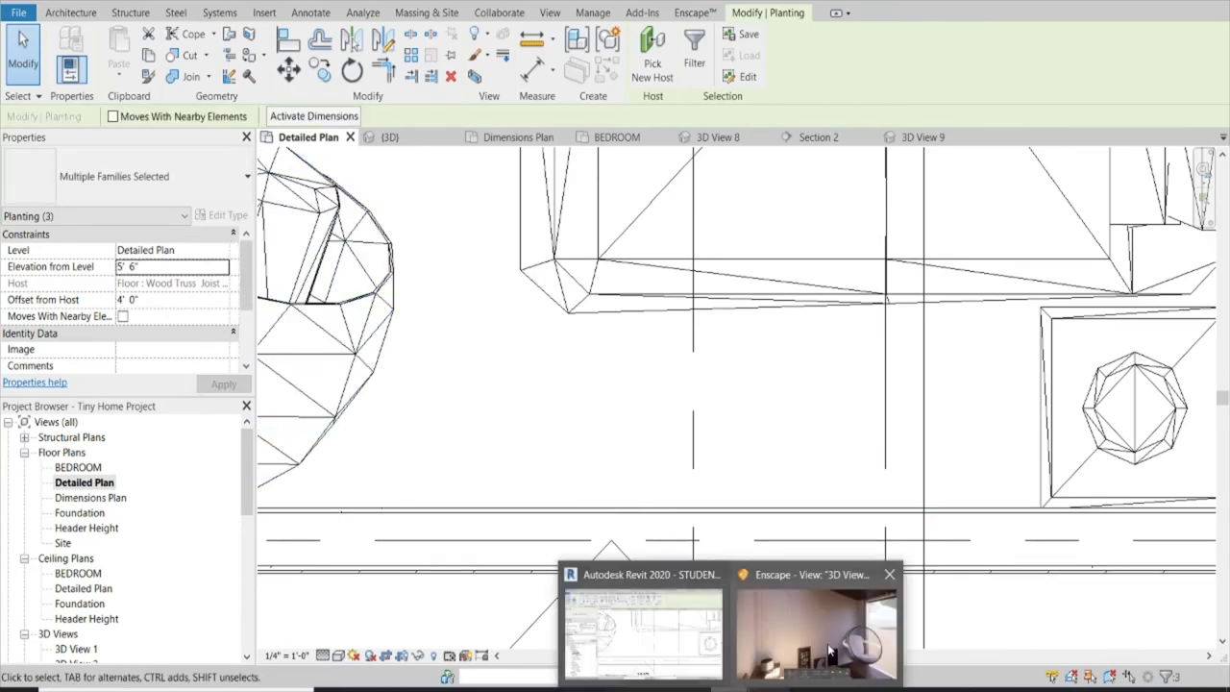
pyautogui.click(816, 575)
# Frame the bed and wall frames, then render the view into the Revit document.
pyautogui.moveTo(778, 346); pyautogui.dragTo(625, 355)
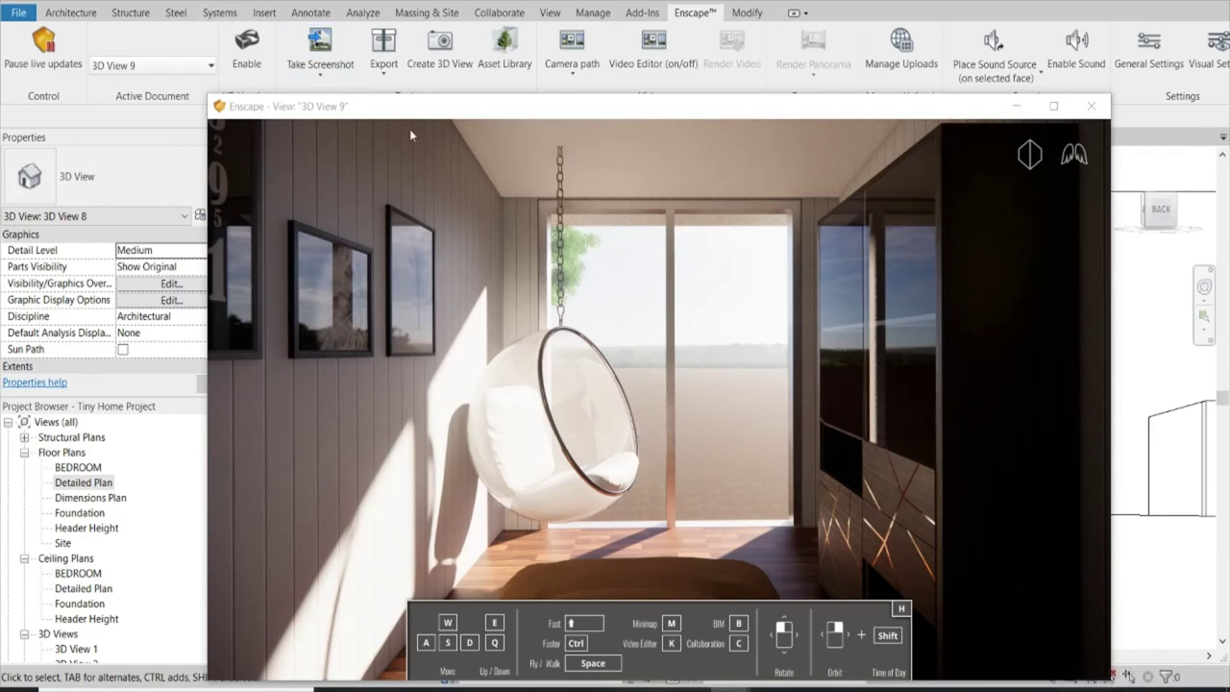
pyautogui.click(318, 86)
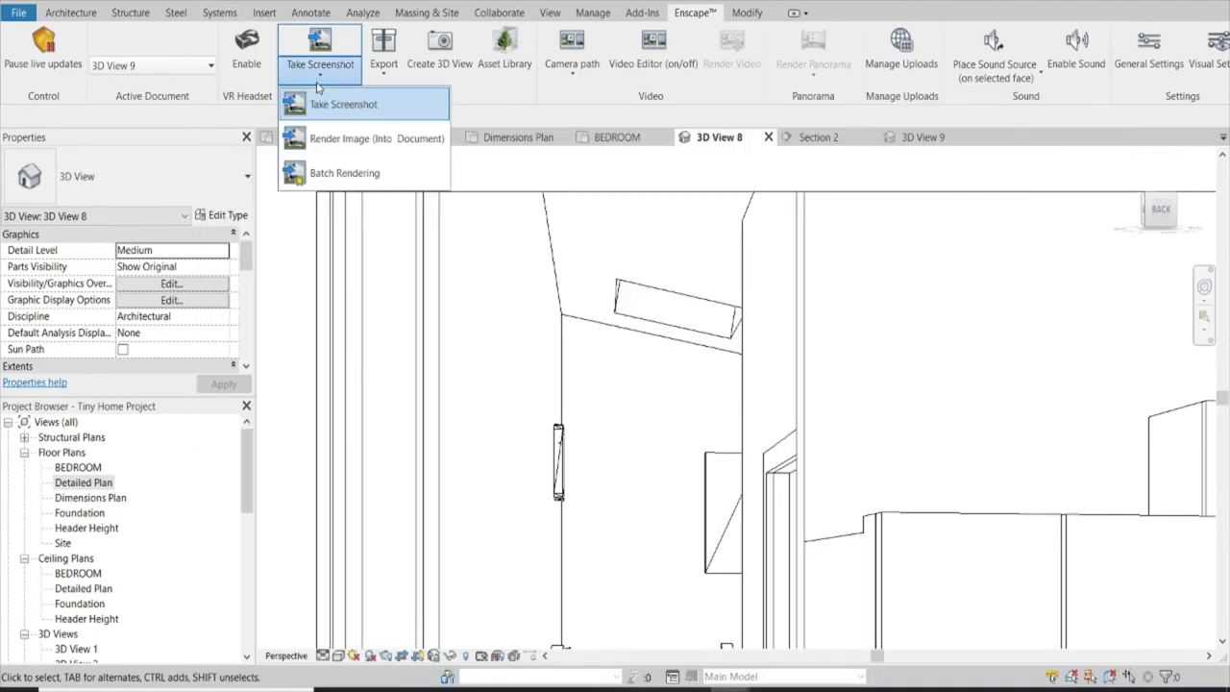
pyautogui.click(336, 140)
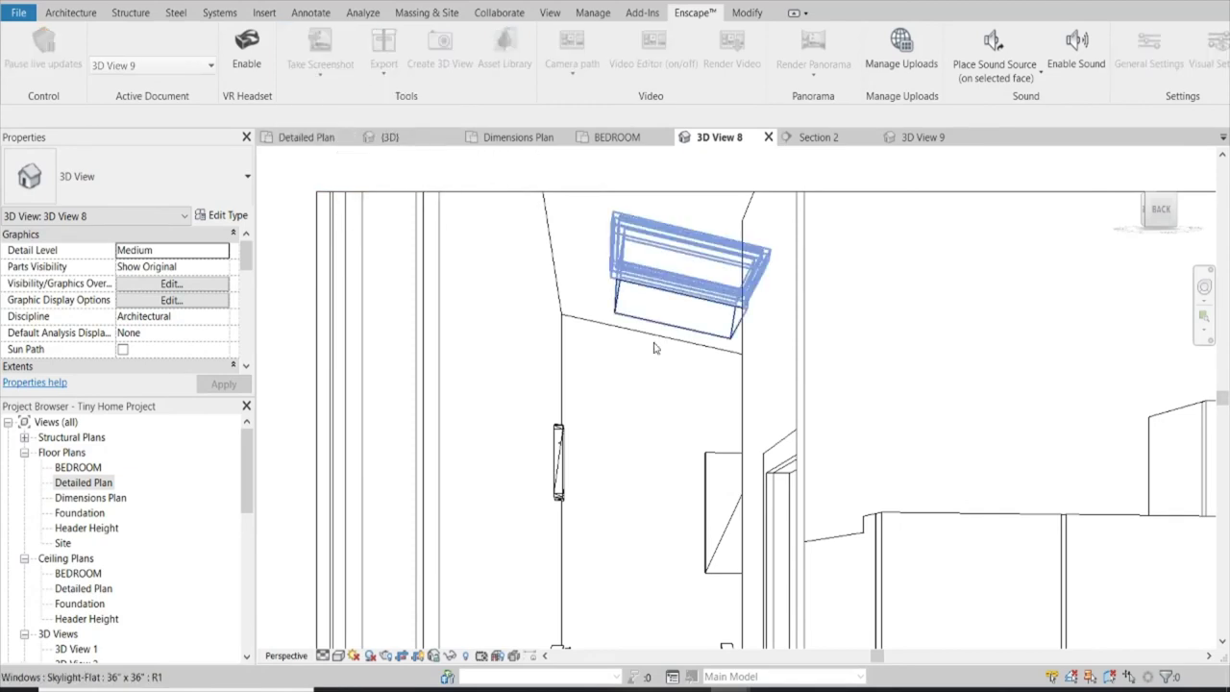
pyautogui.click(865, 615)
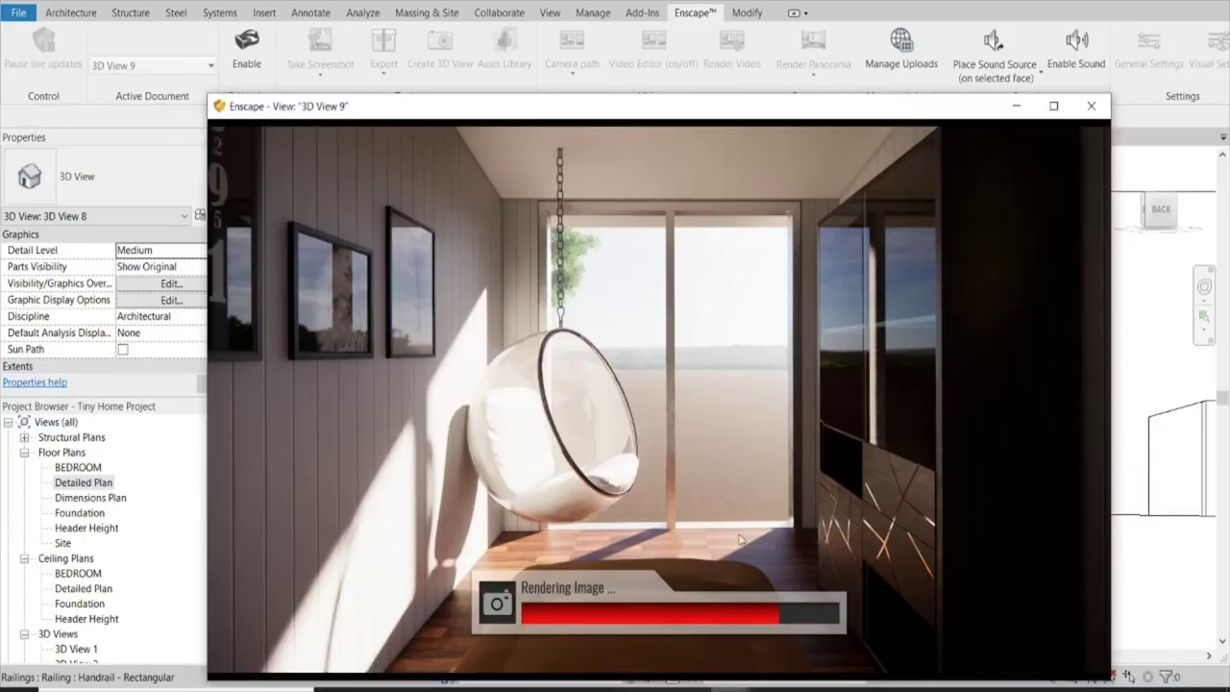